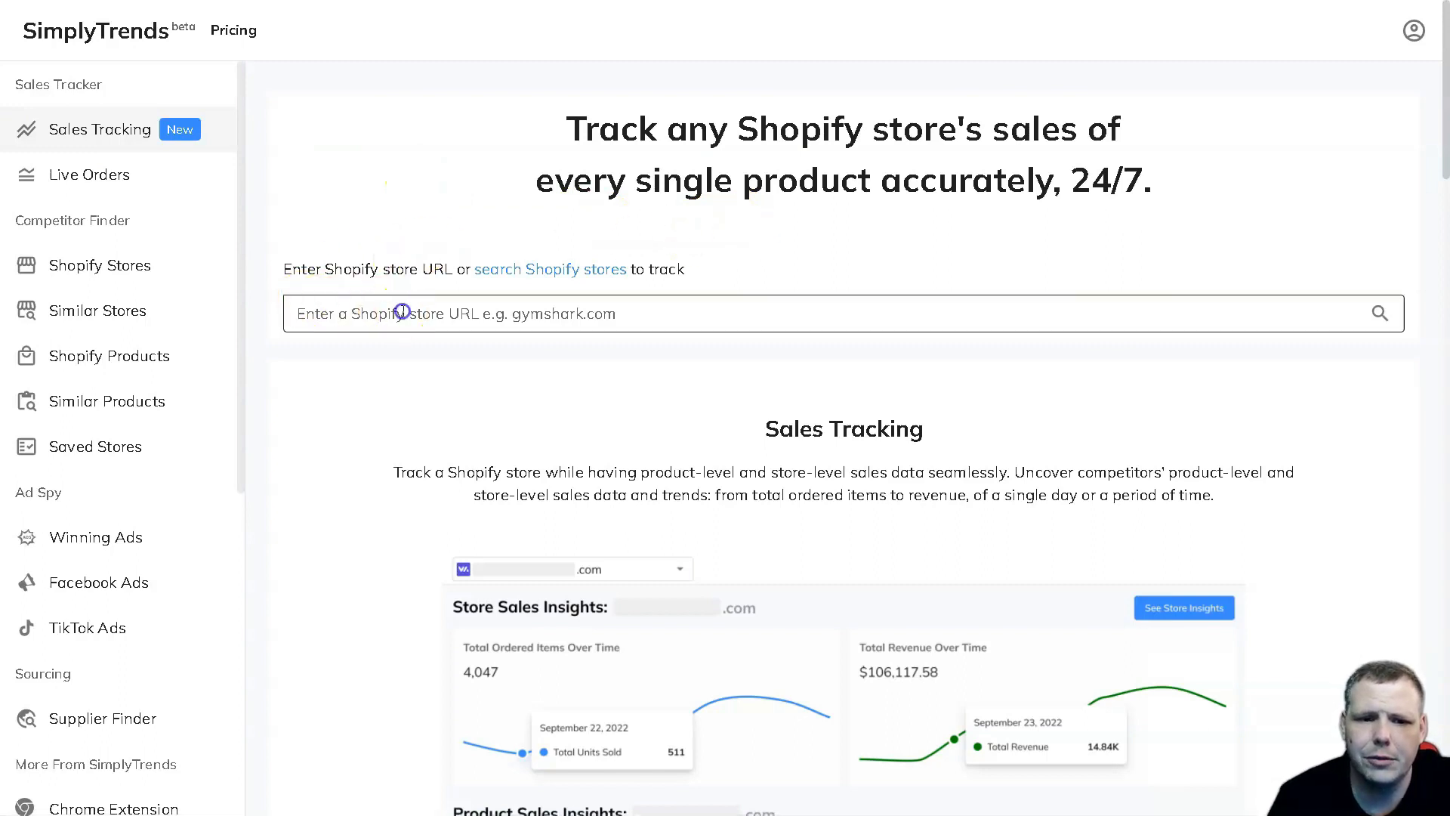
Step: Pick jbhifi.com.au from the store suggestions, showing 50,944 products and a 10-credit cost
click(401, 312)
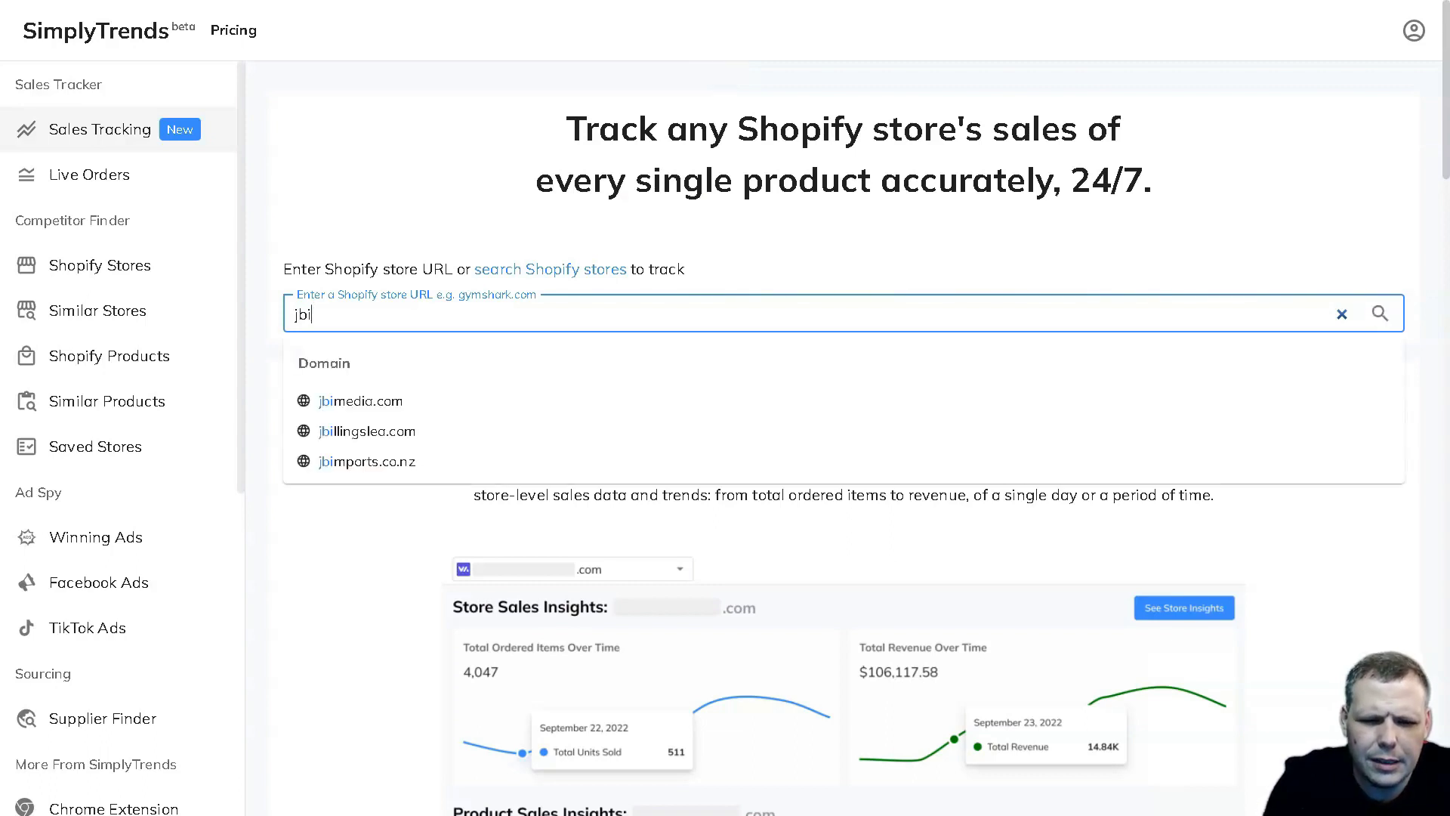
text(jb)
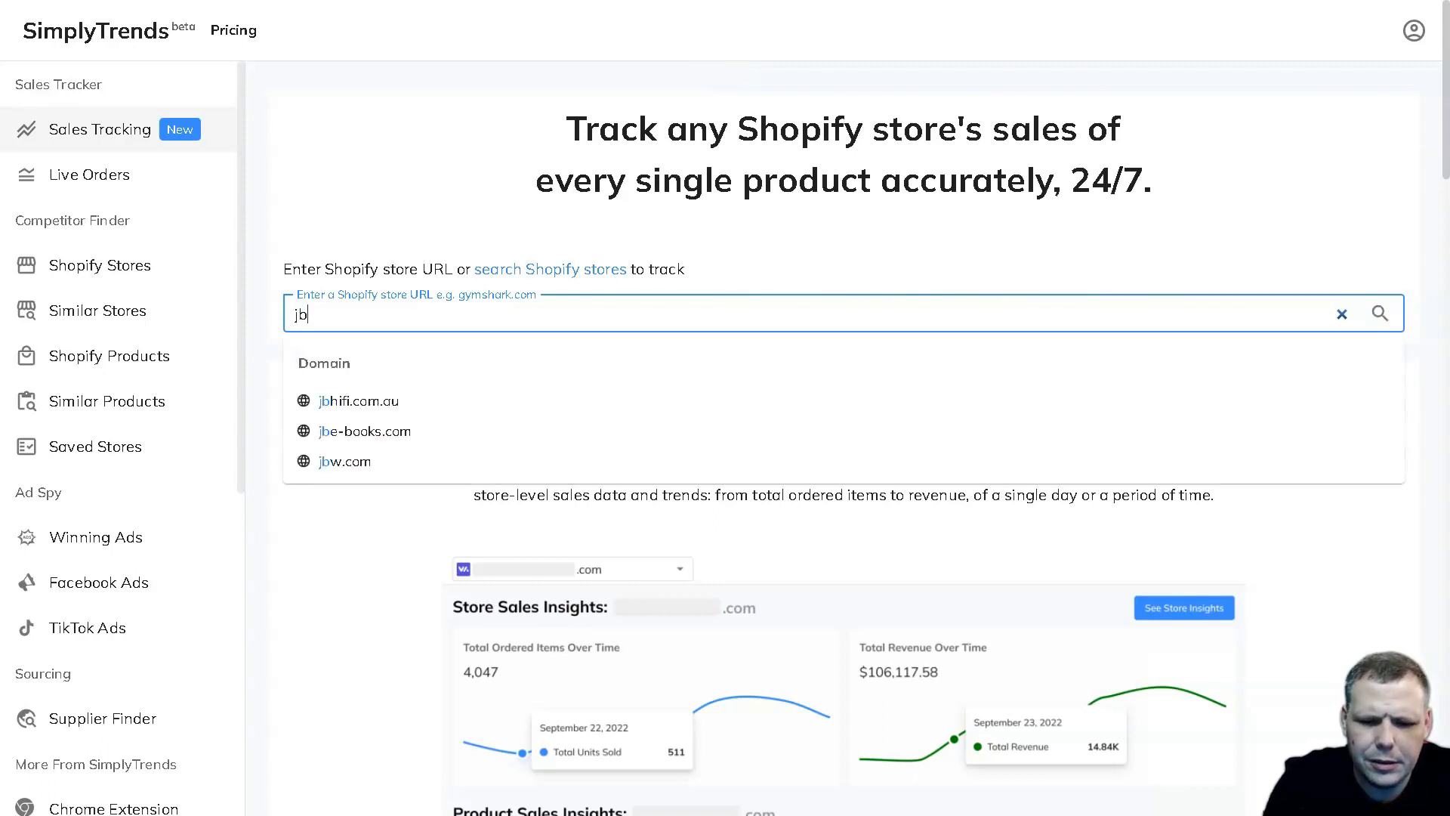
text(h)
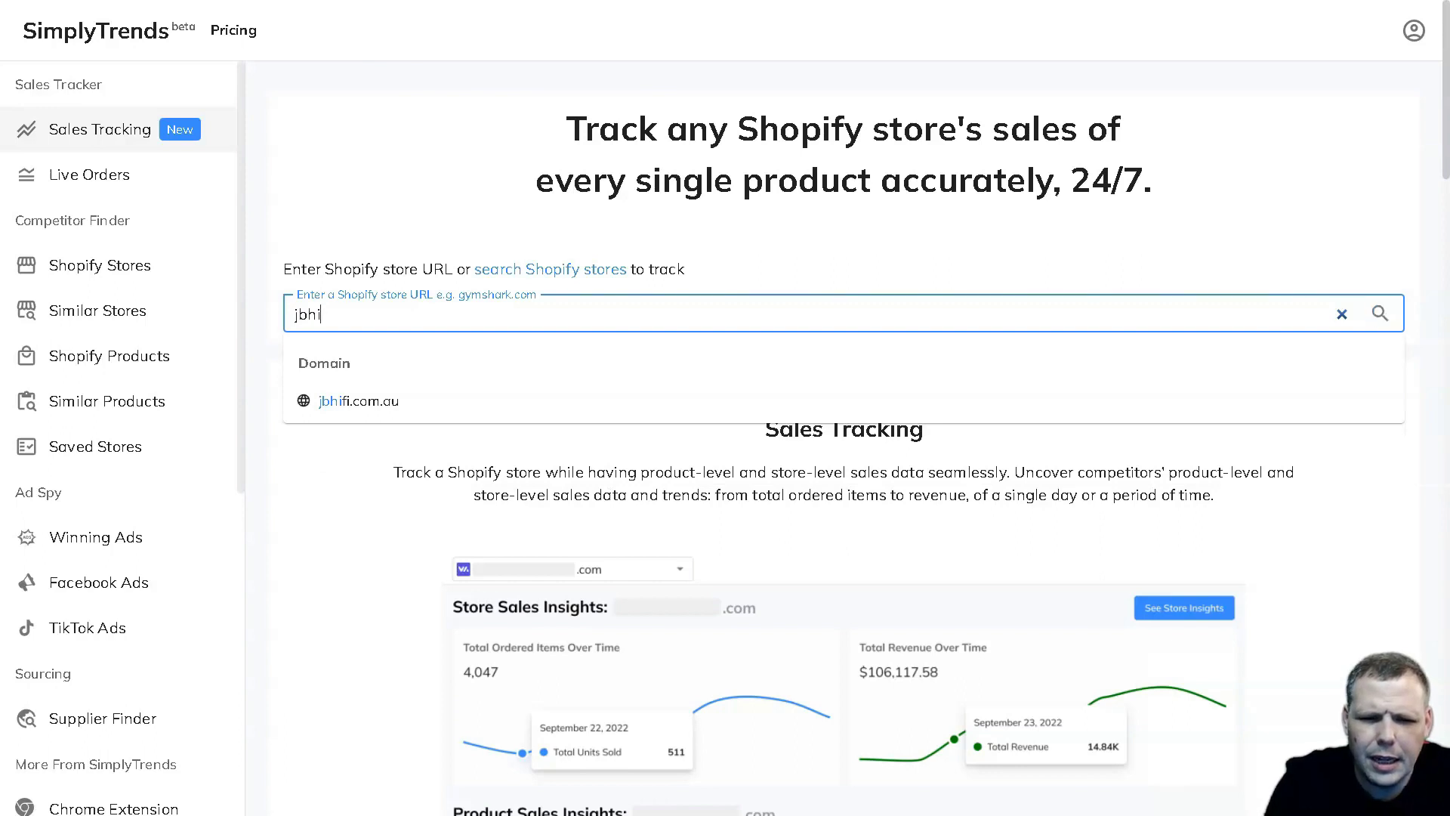
text(i)
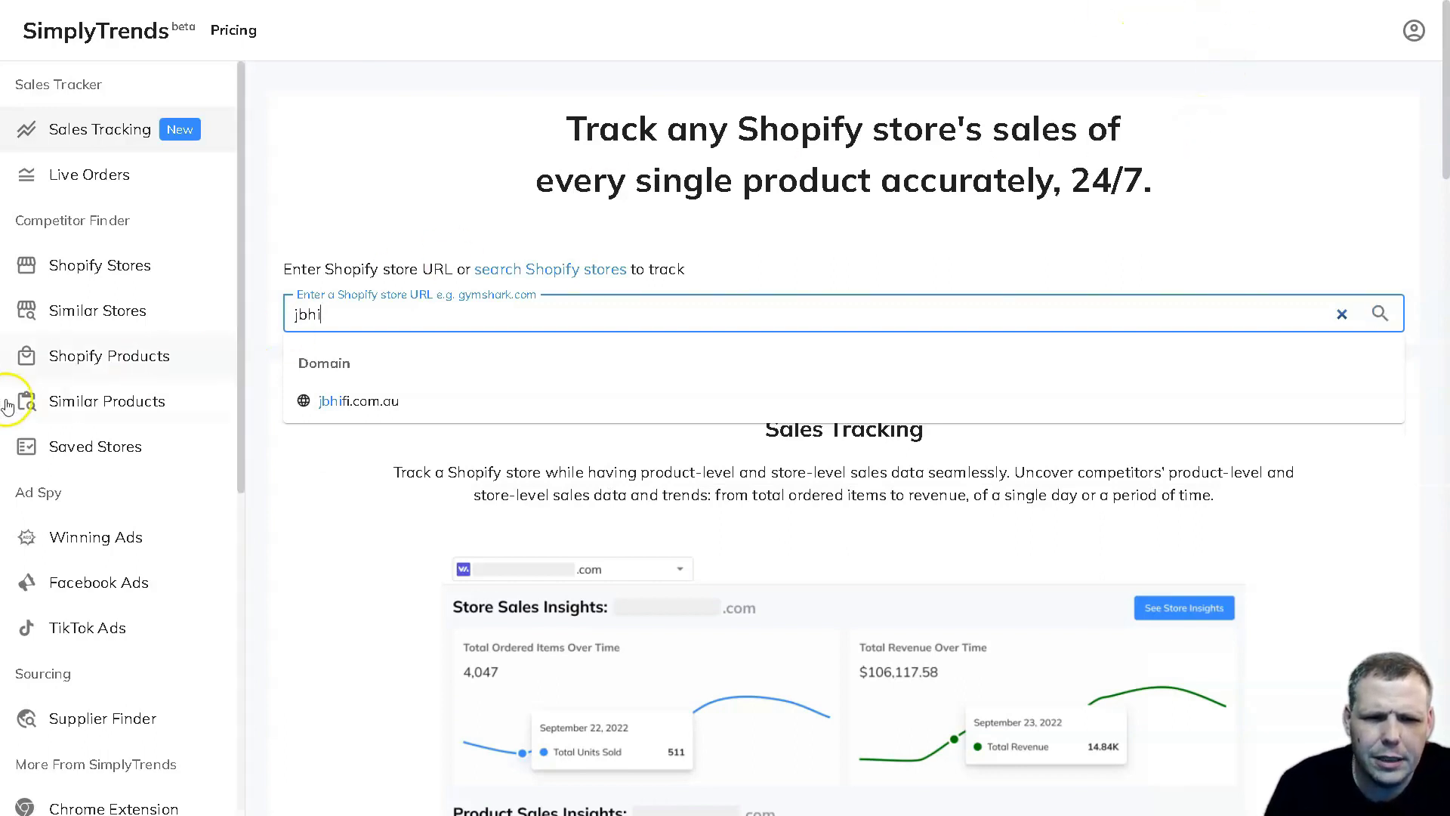
click(362, 406)
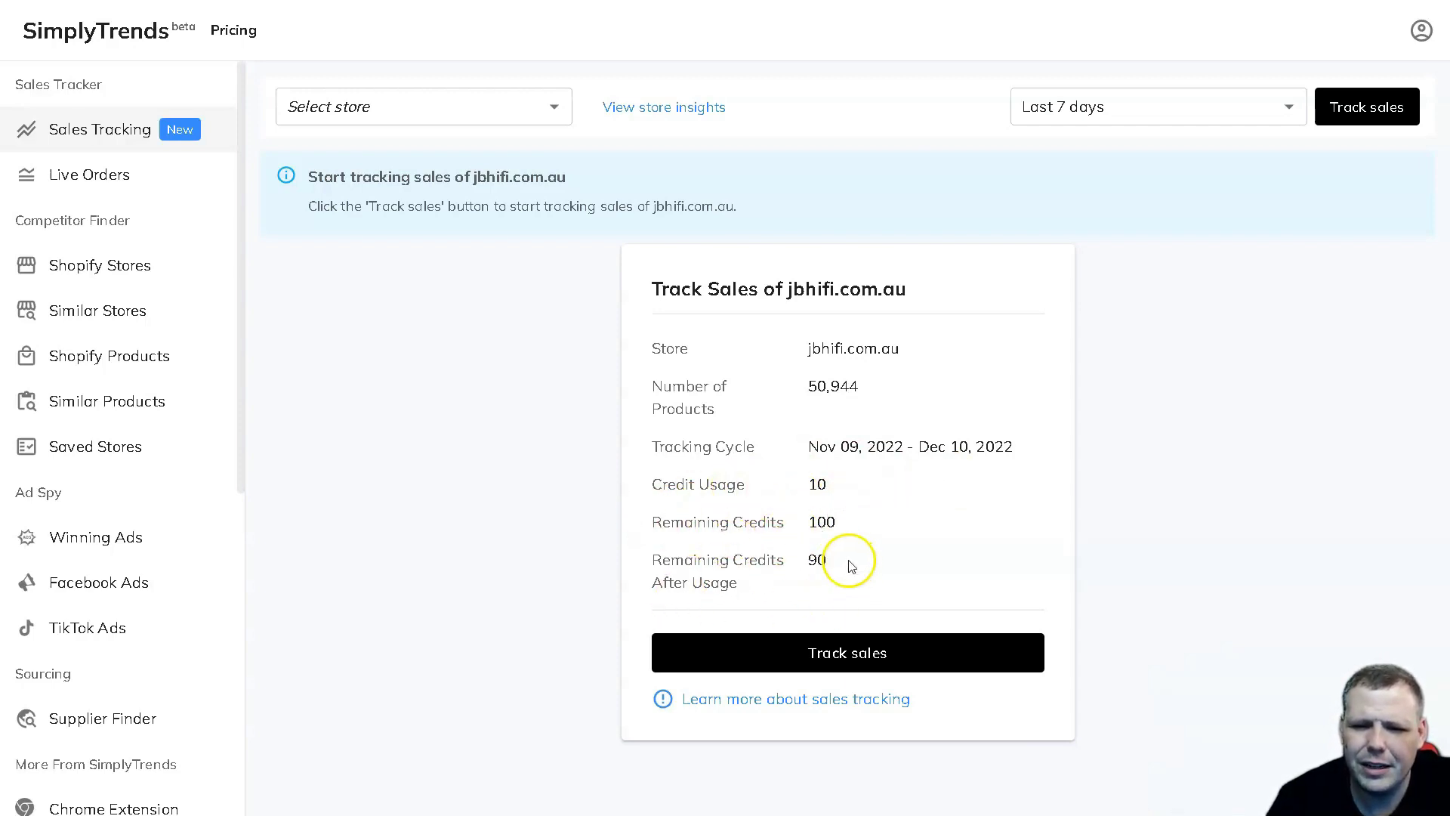
Step: Track jbhifi.com.au sales and collapse the PS5 row's chart in the Product sales table
click(844, 654)
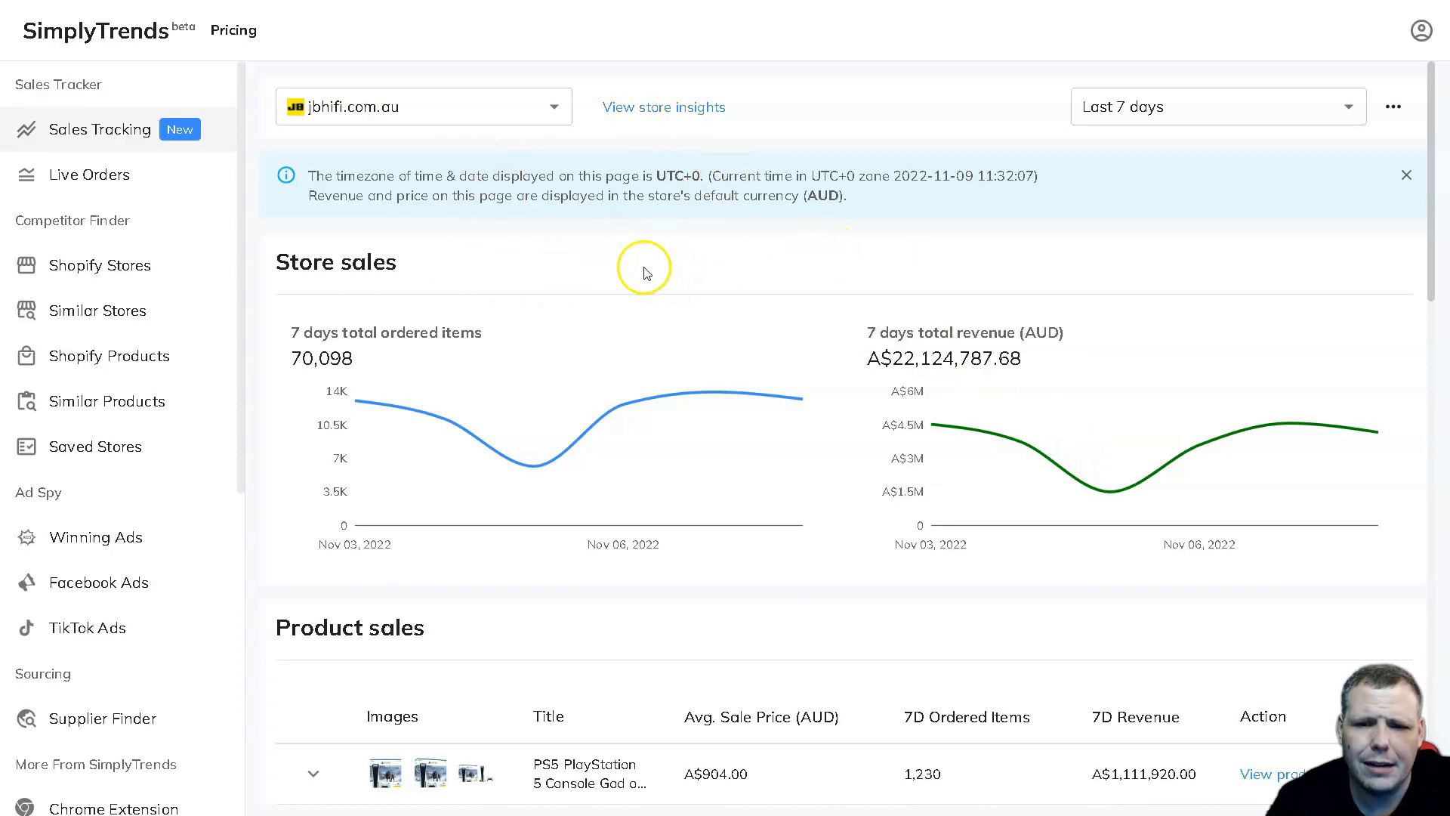
scroll(423, 323, down, 2)
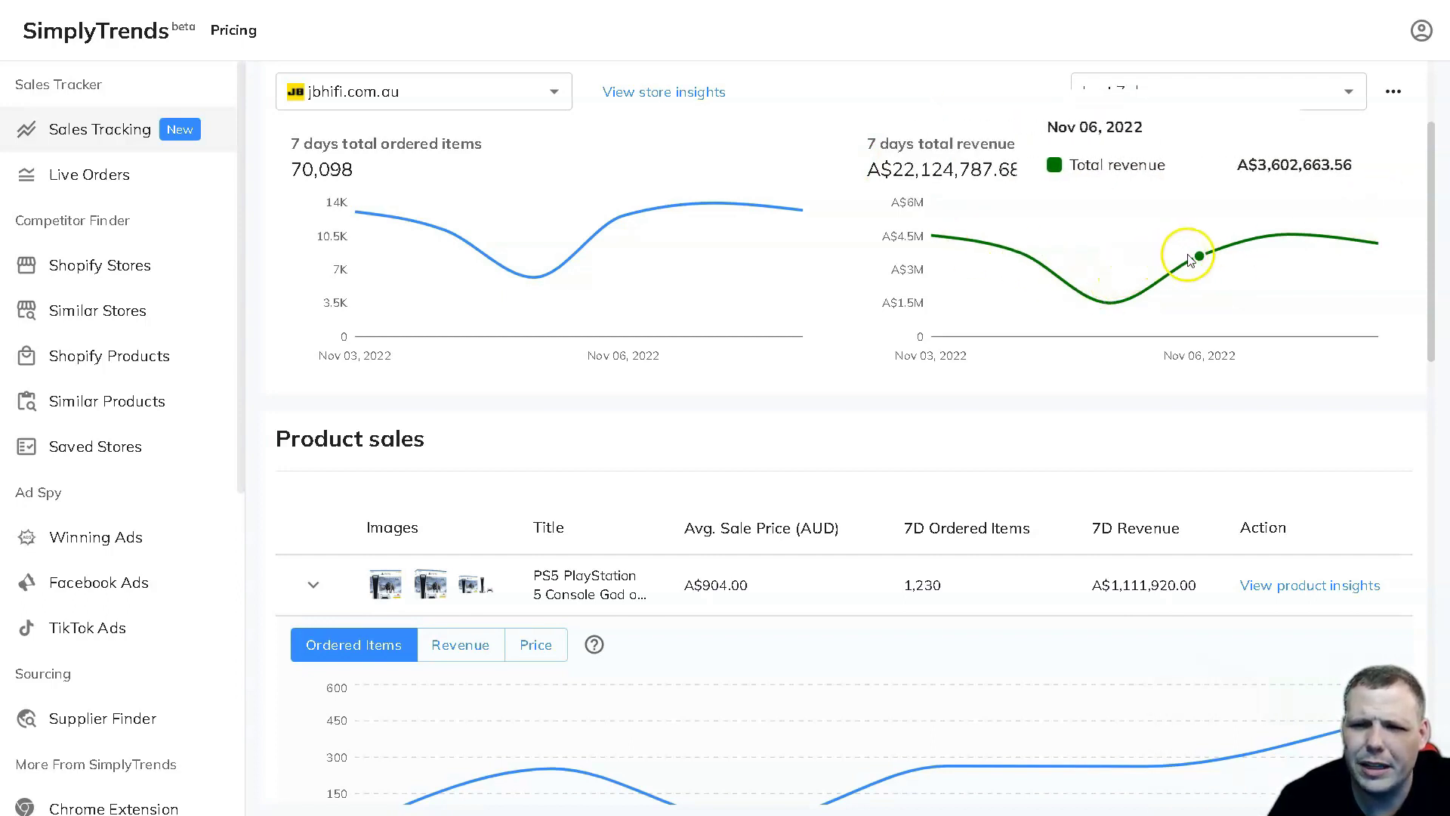
scroll(842, 398, down, 2)
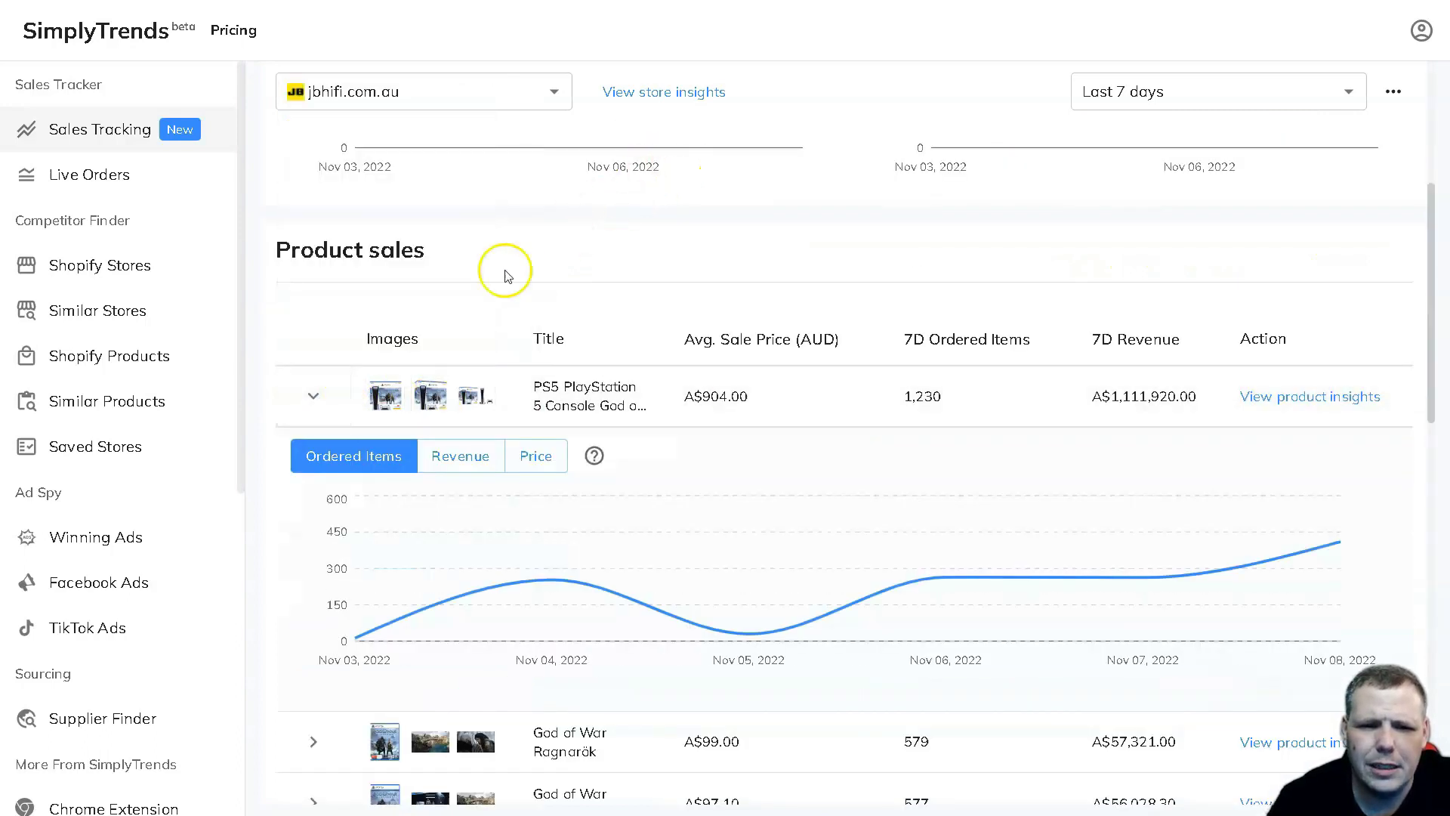
click(314, 394)
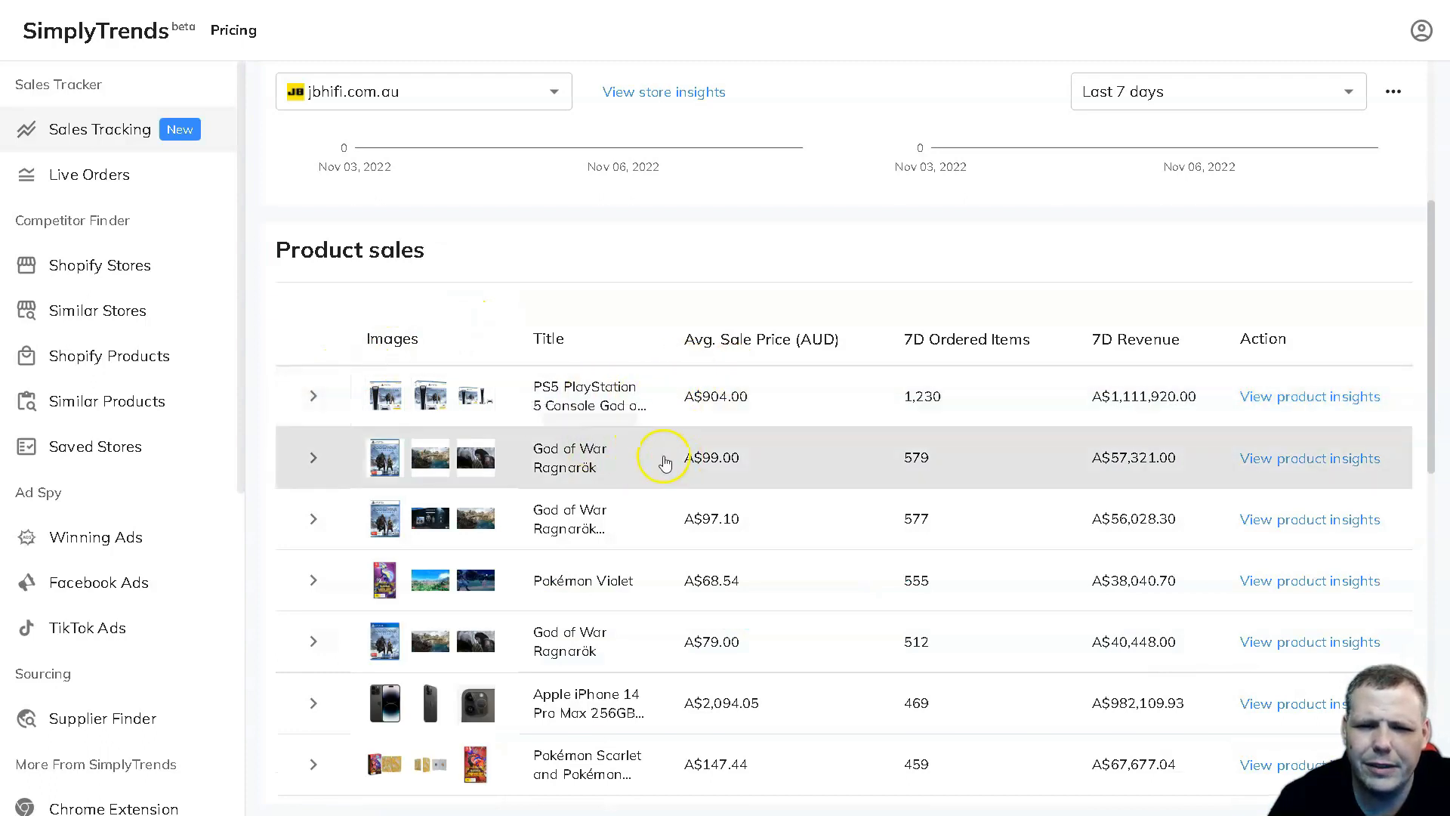
scroll(592, 450, down, 2)
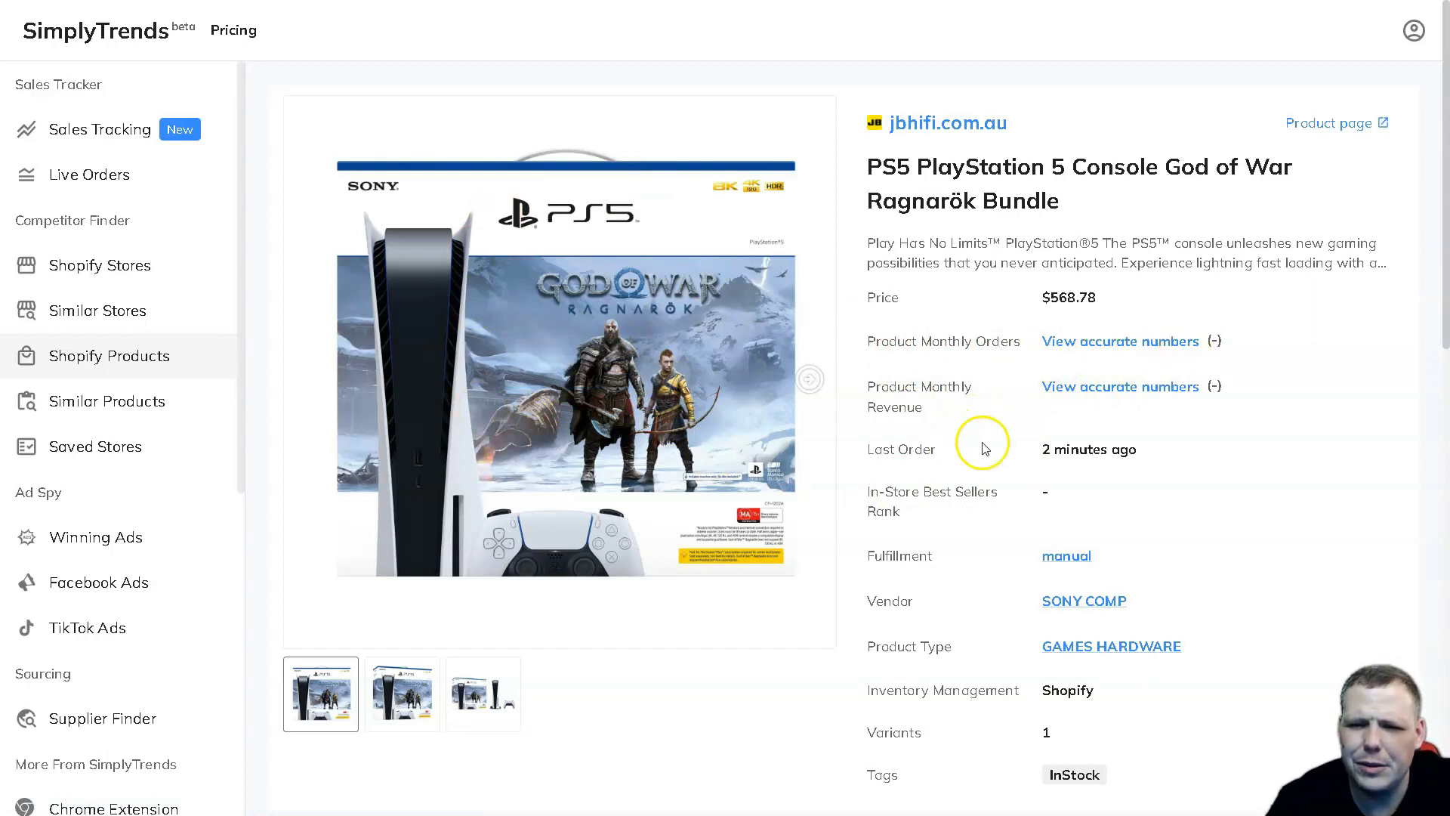
Step: Scroll through the PS5 bundle's details, Export Product and Similar Products sections
scroll(974, 474, down, 1)
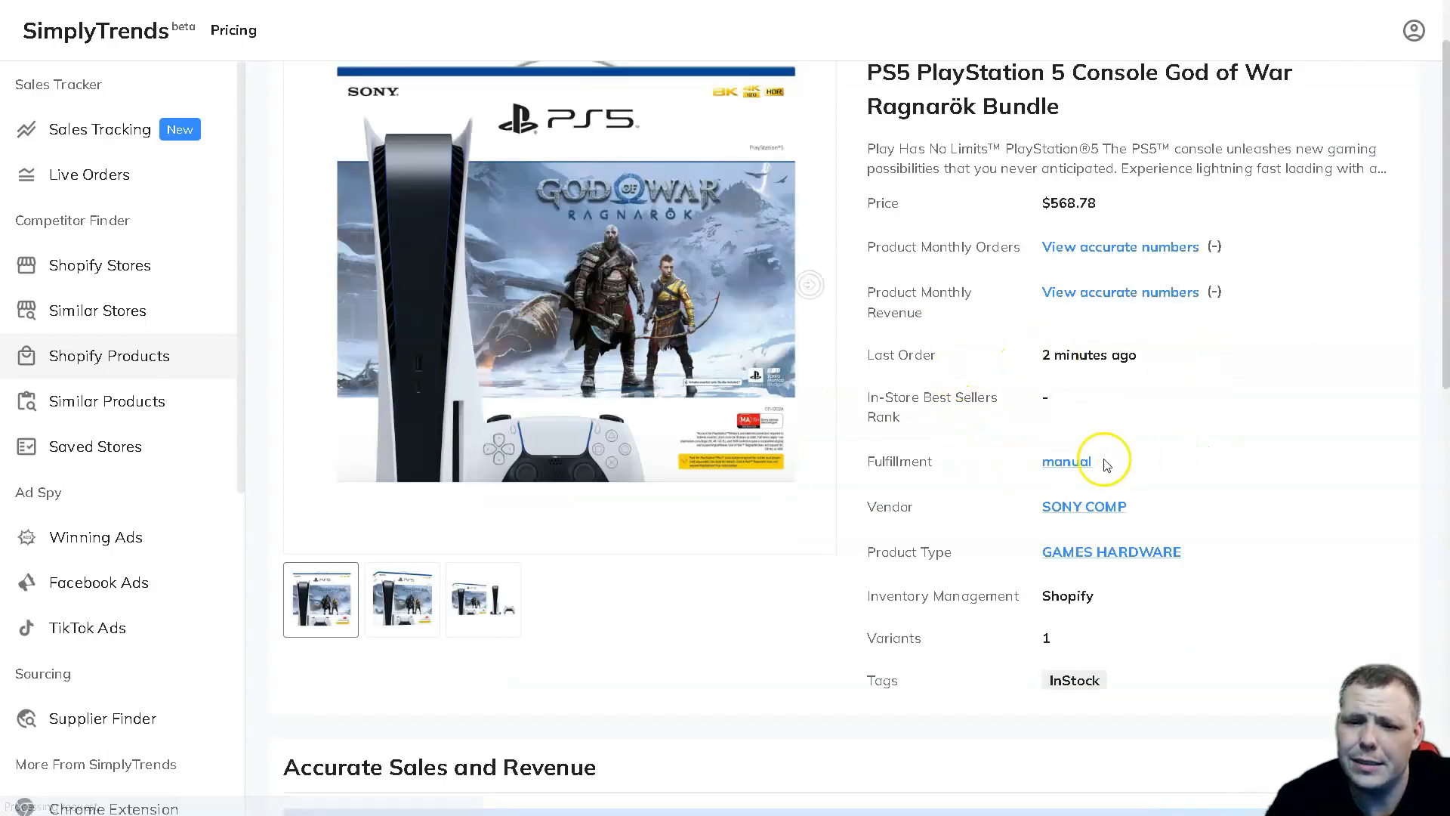
scroll(1095, 477, down, 4)
scroll(1085, 481, up, 1)
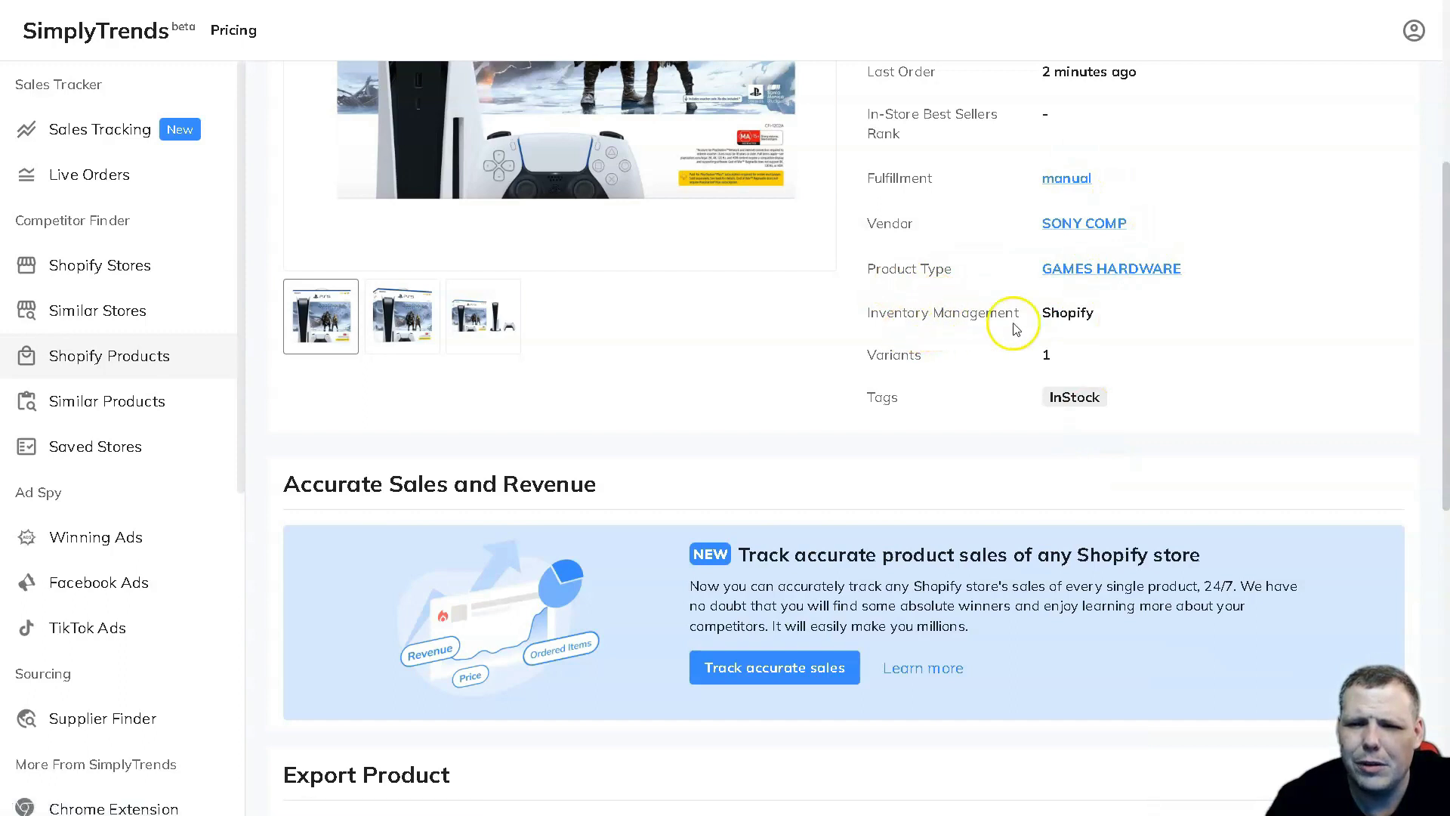
scroll(985, 375, up, 1)
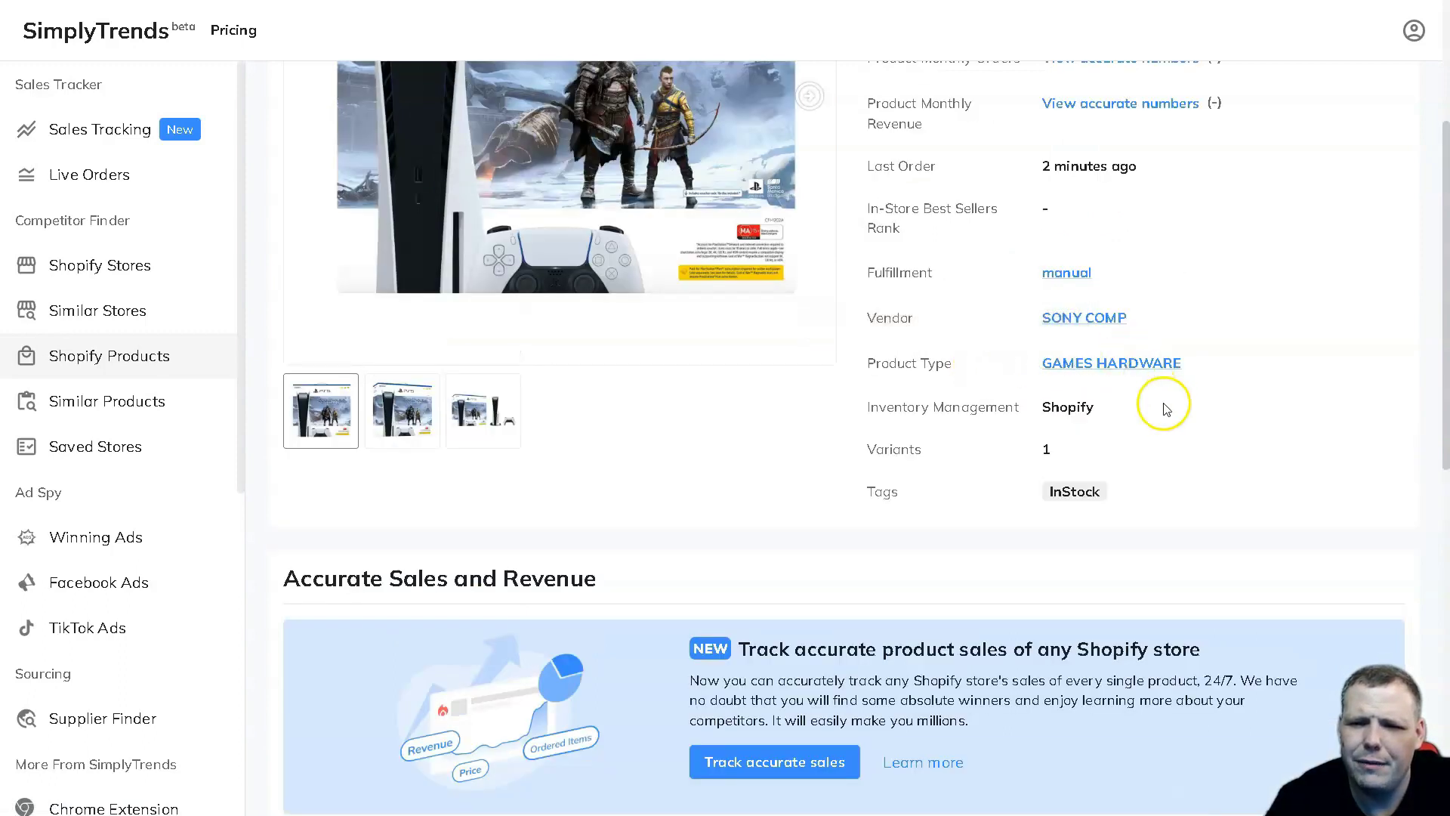
scroll(1091, 463, down, 2)
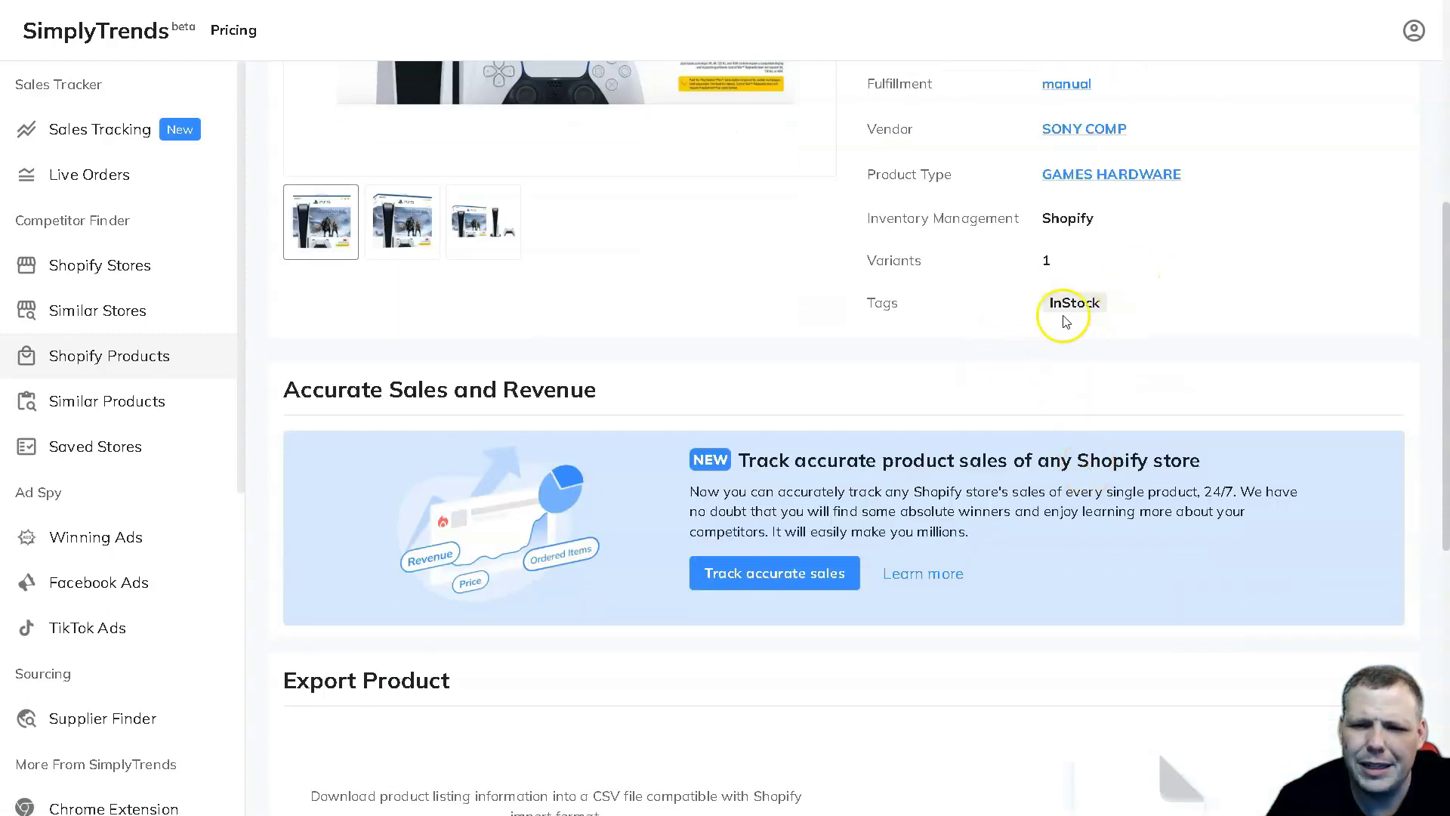
scroll(889, 405, down, 2)
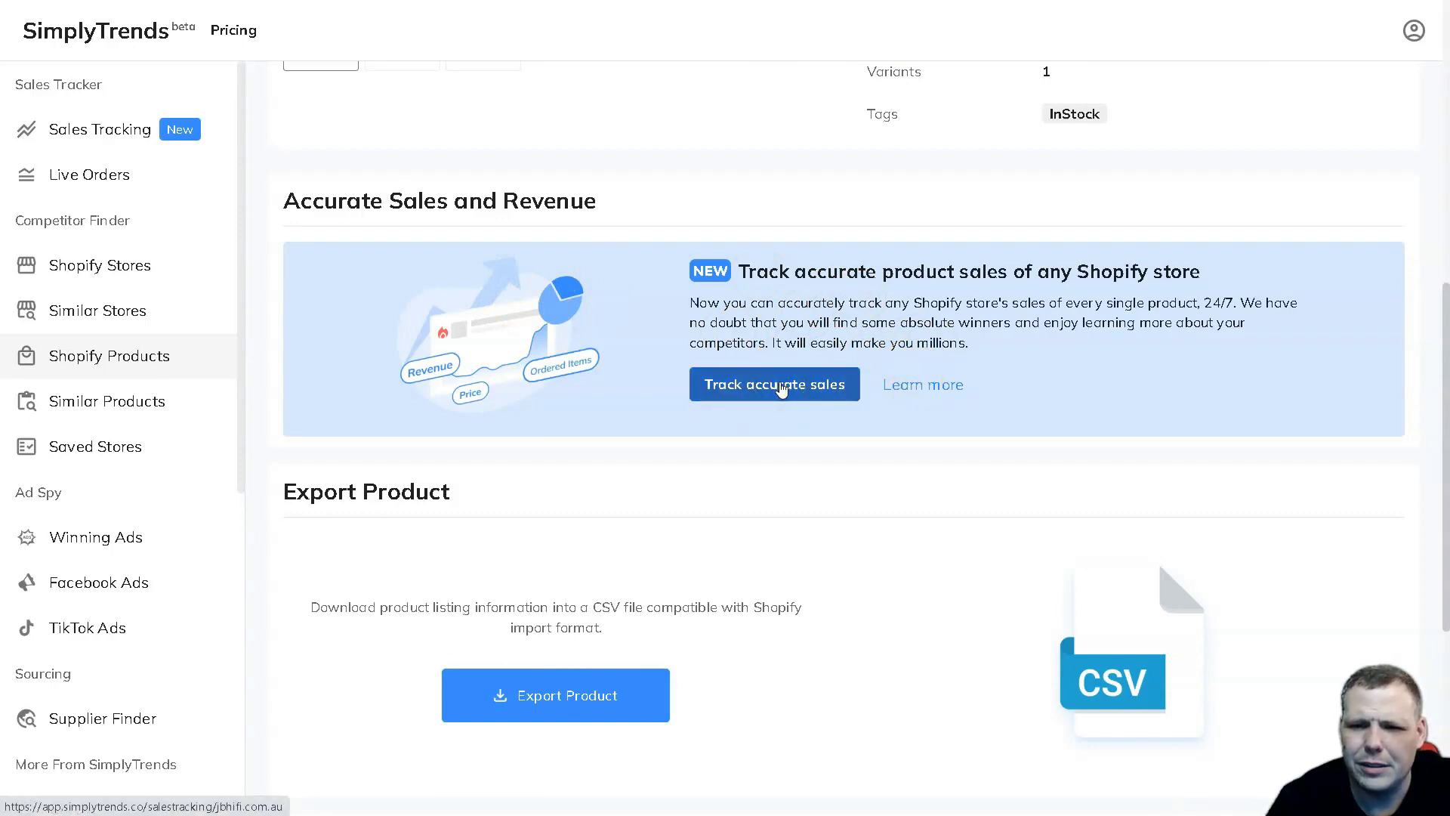
scroll(782, 389, down, 2)
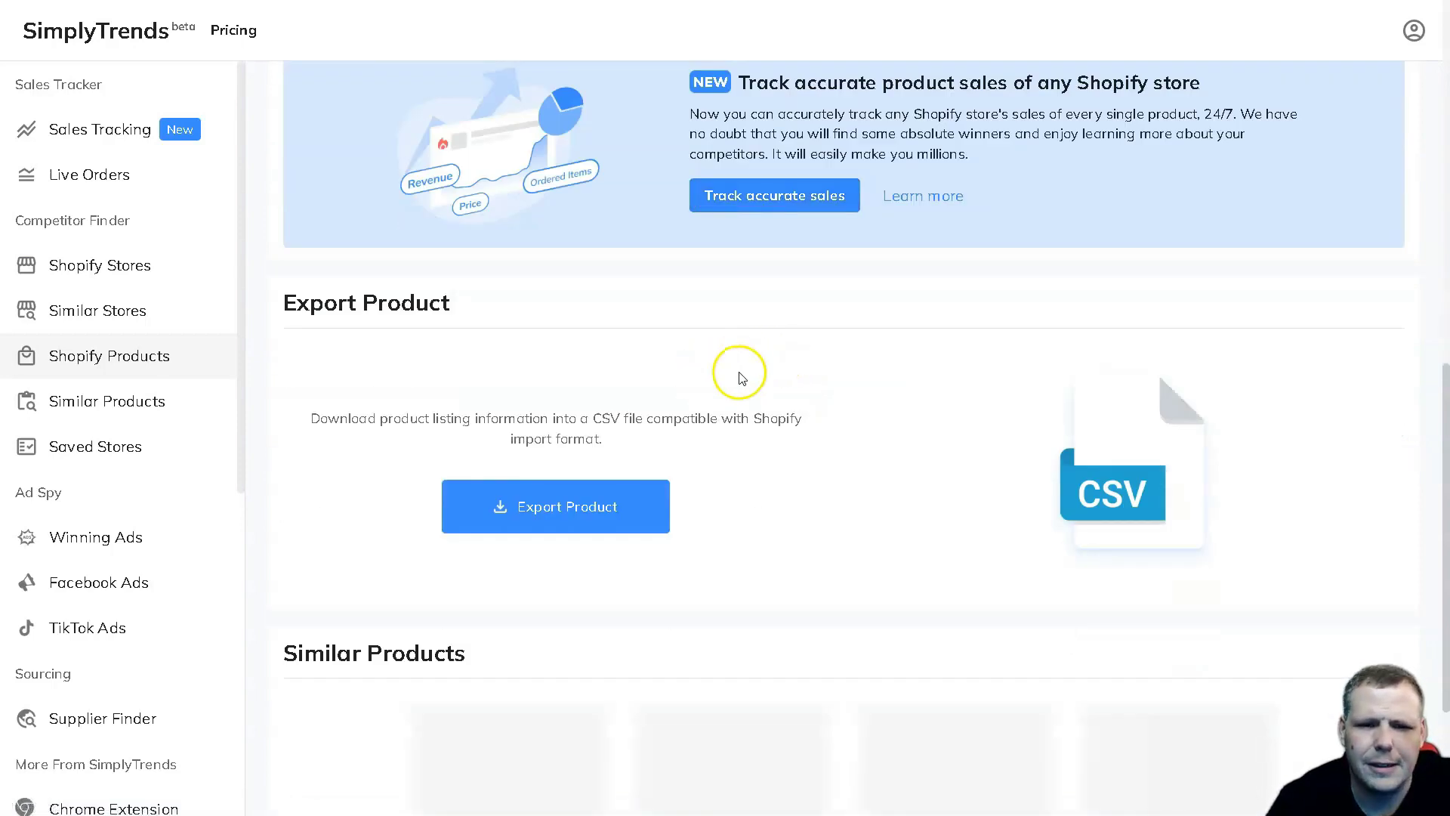
scroll(738, 377, down, 2)
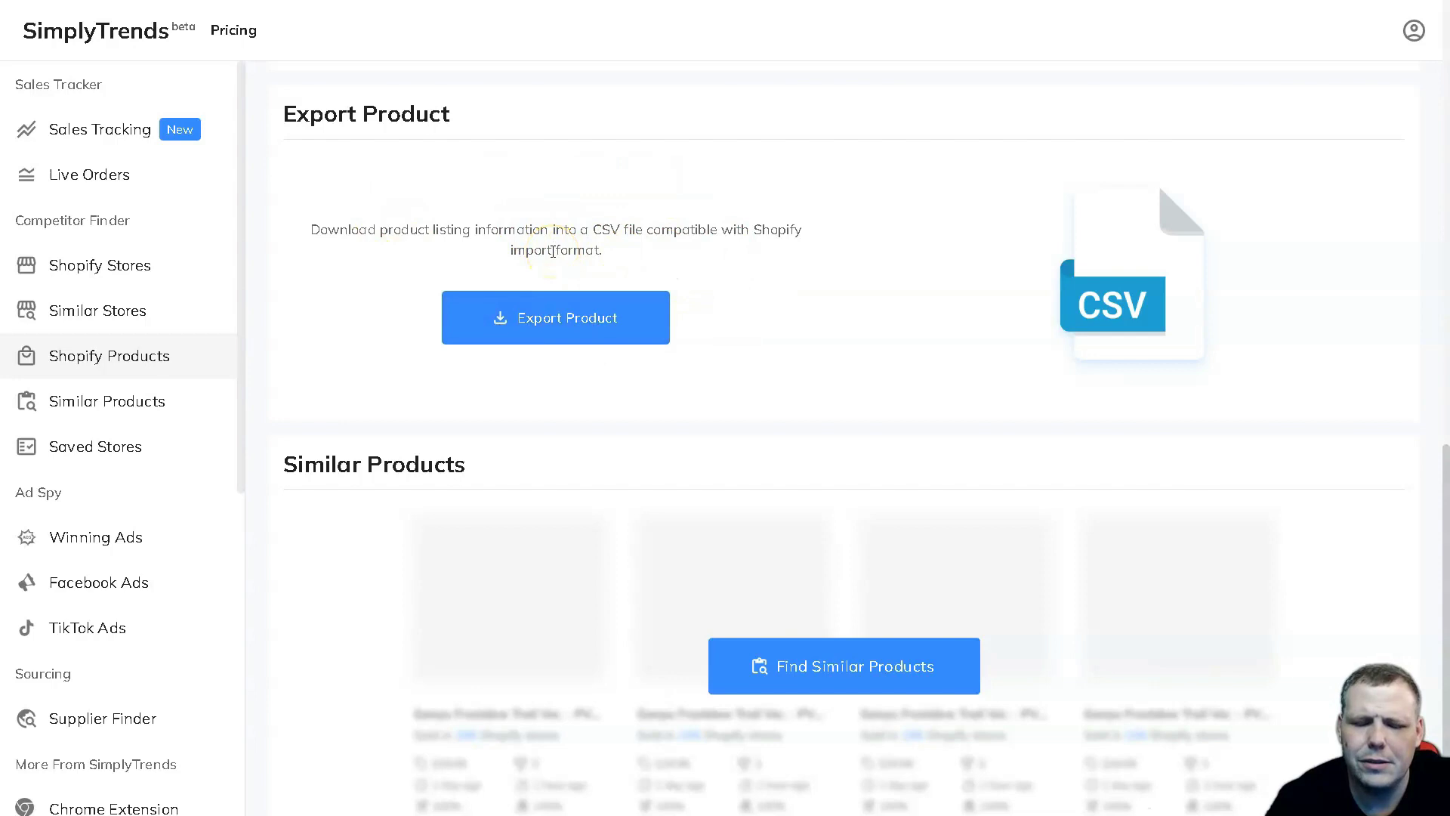
scroll(680, 423, down, 1)
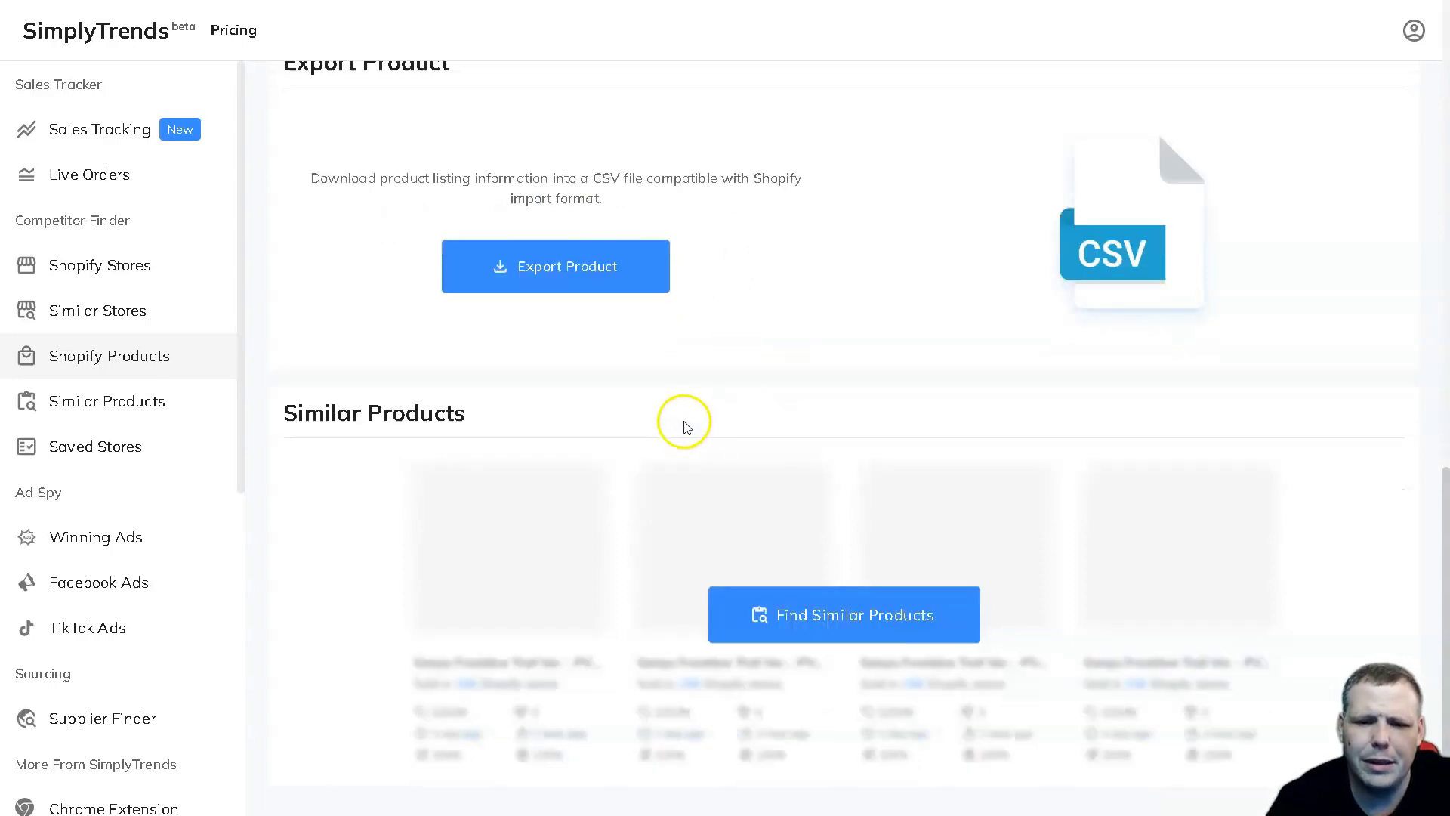
scroll(686, 423, up, 2)
scroll(668, 412, up, 8)
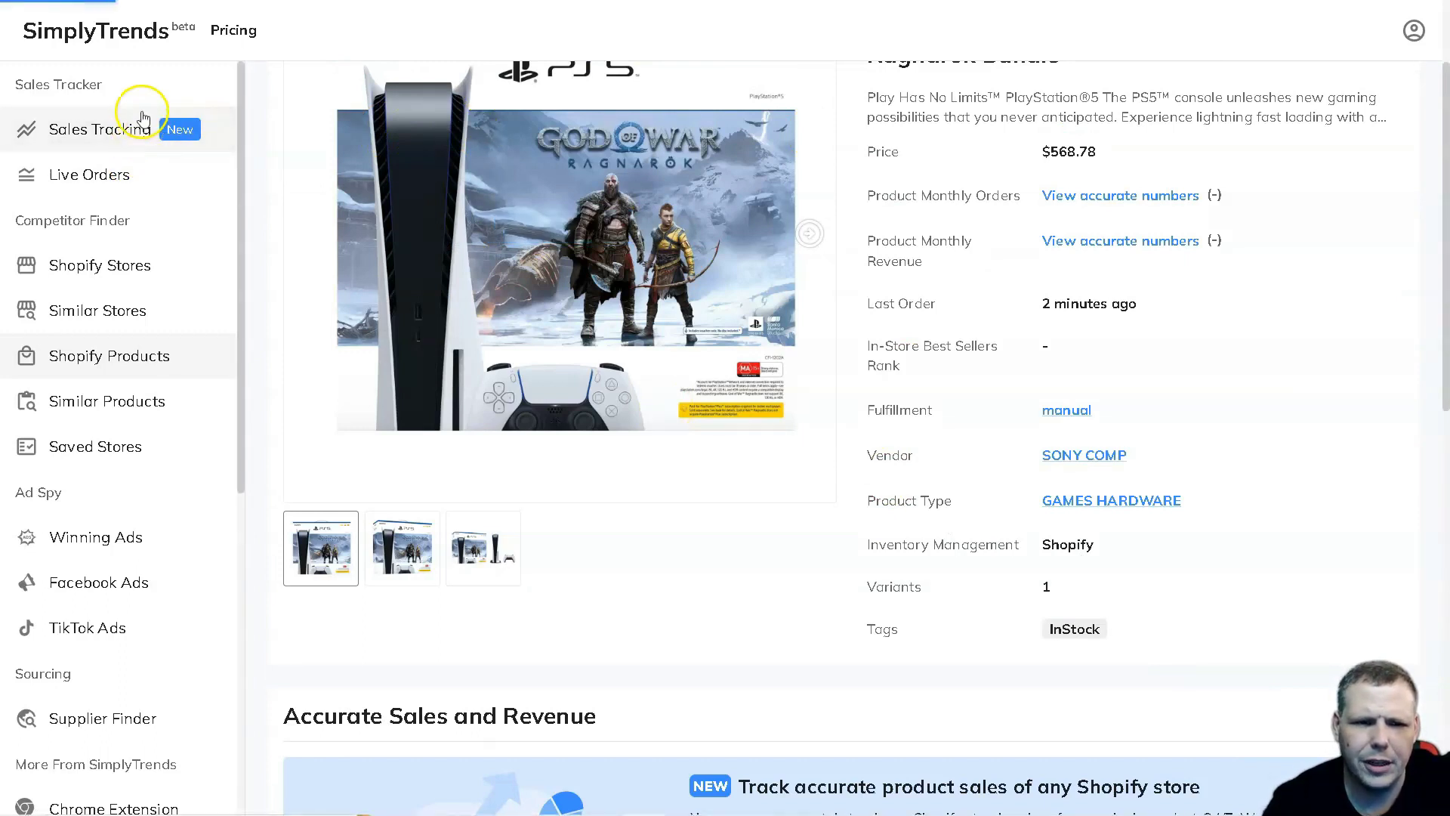
Step: Return to the Sales Tracking start page and submit the store address fashinova.com
click(182, 142)
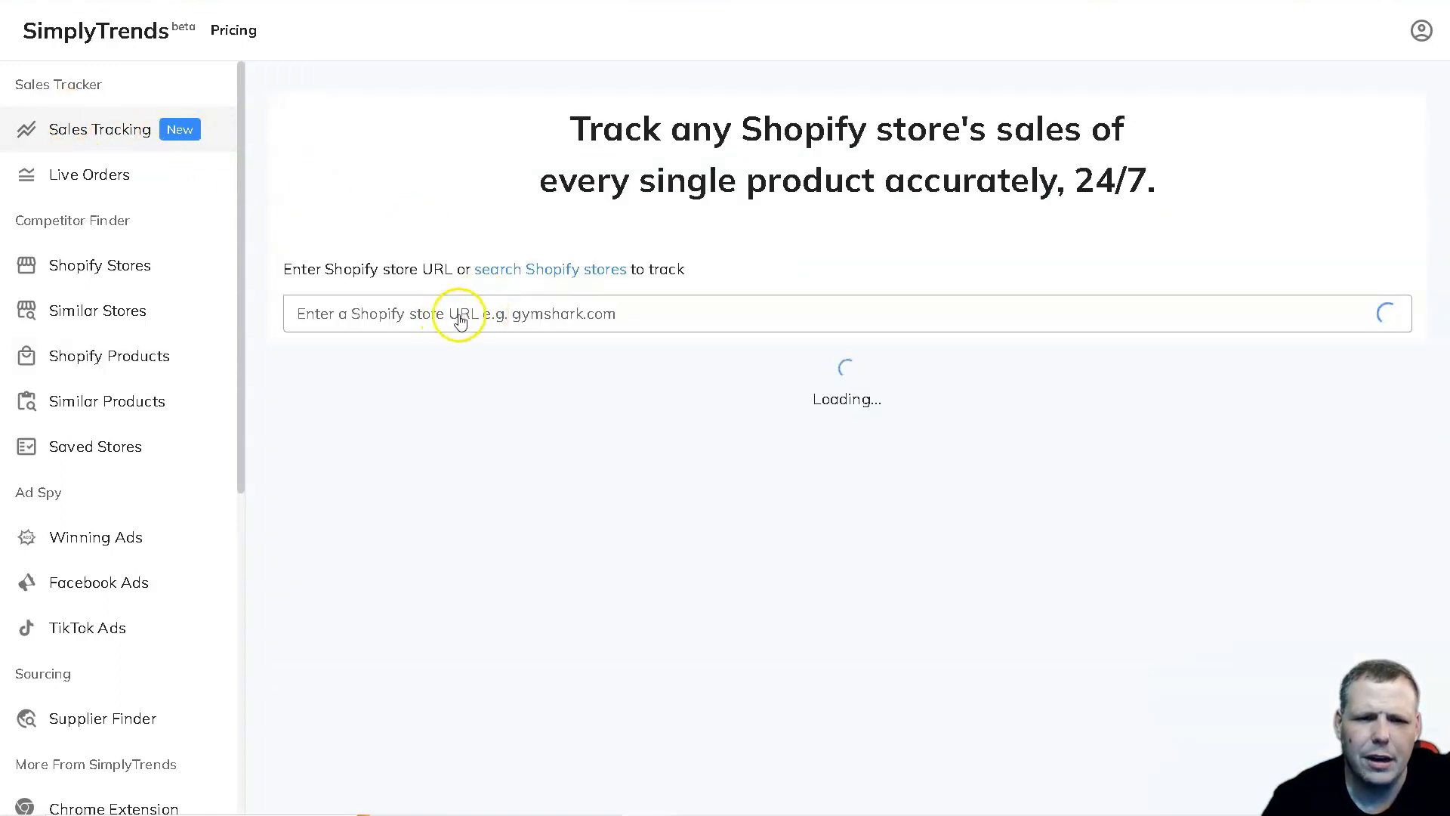
click(453, 312)
click(451, 312)
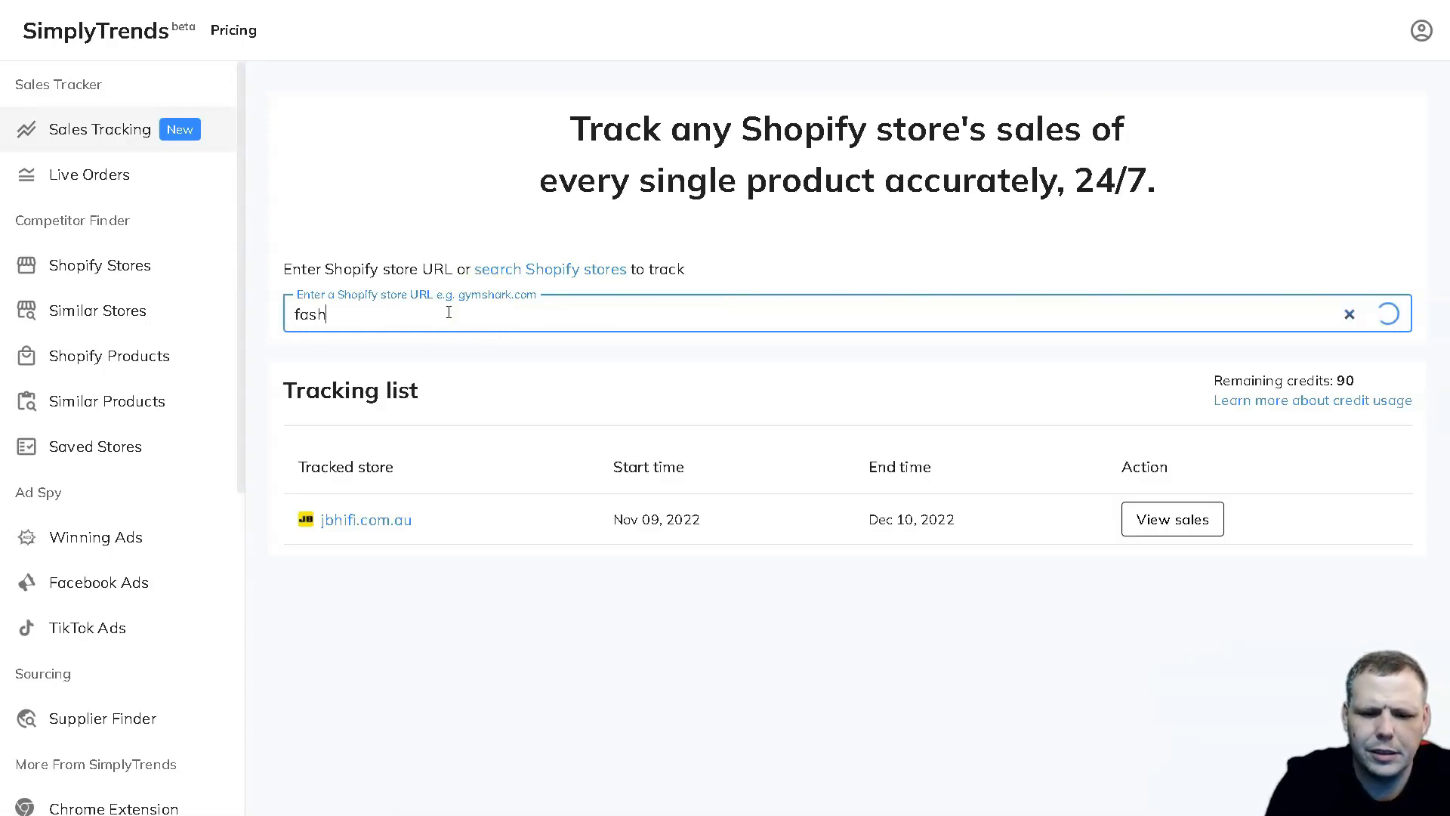
text(fashino)
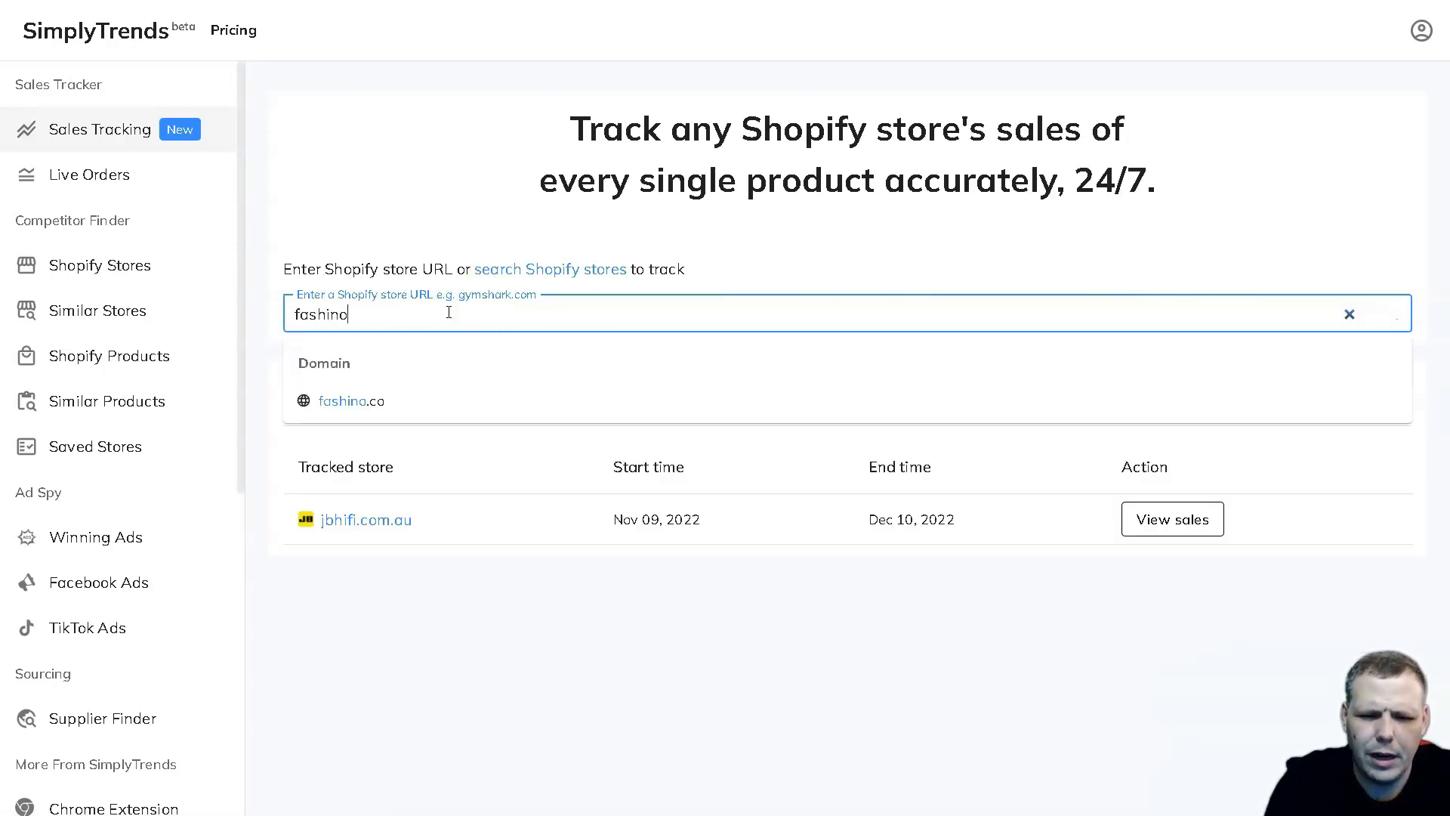
text(va)
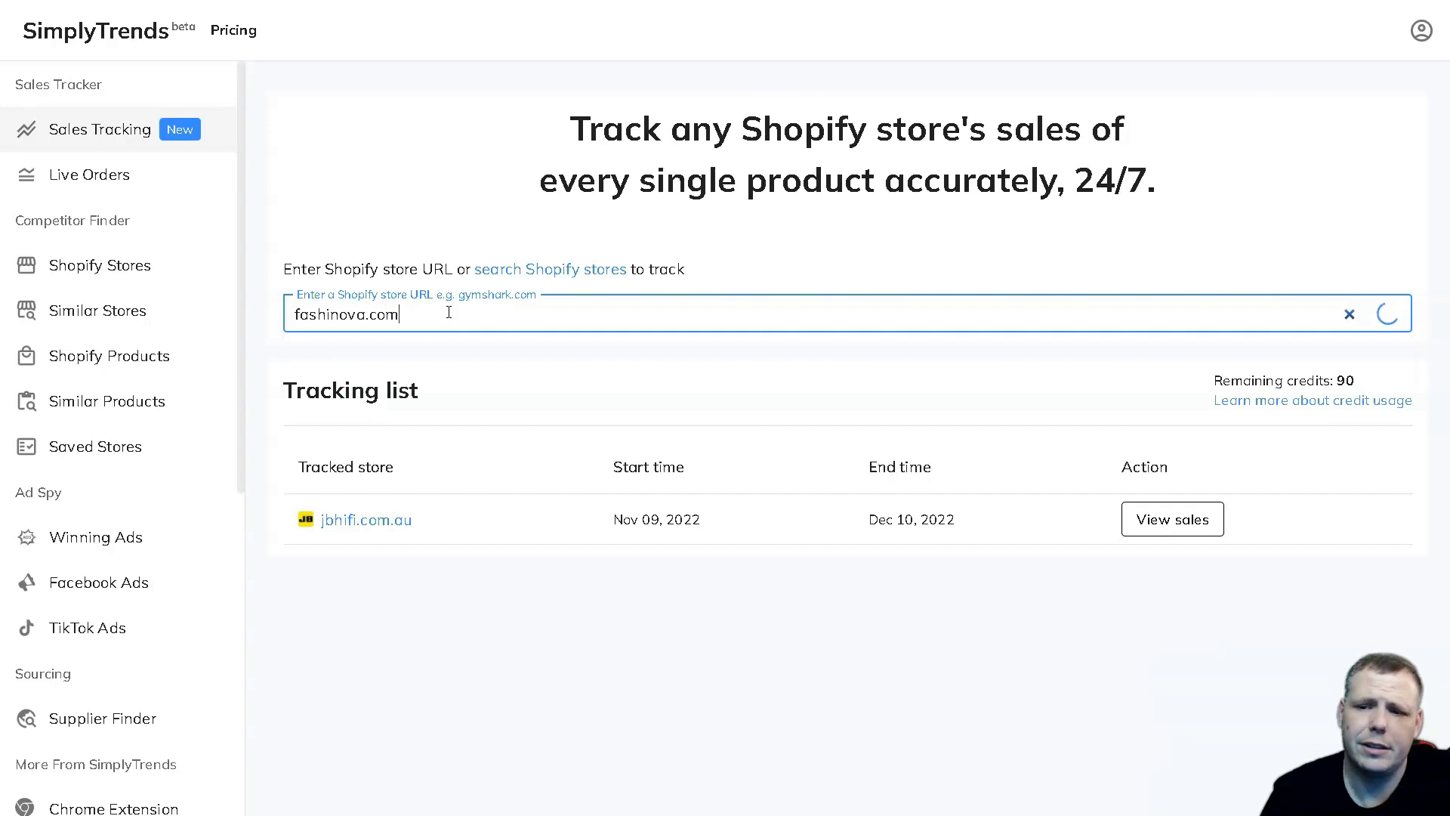
text(.com)
key(Return)
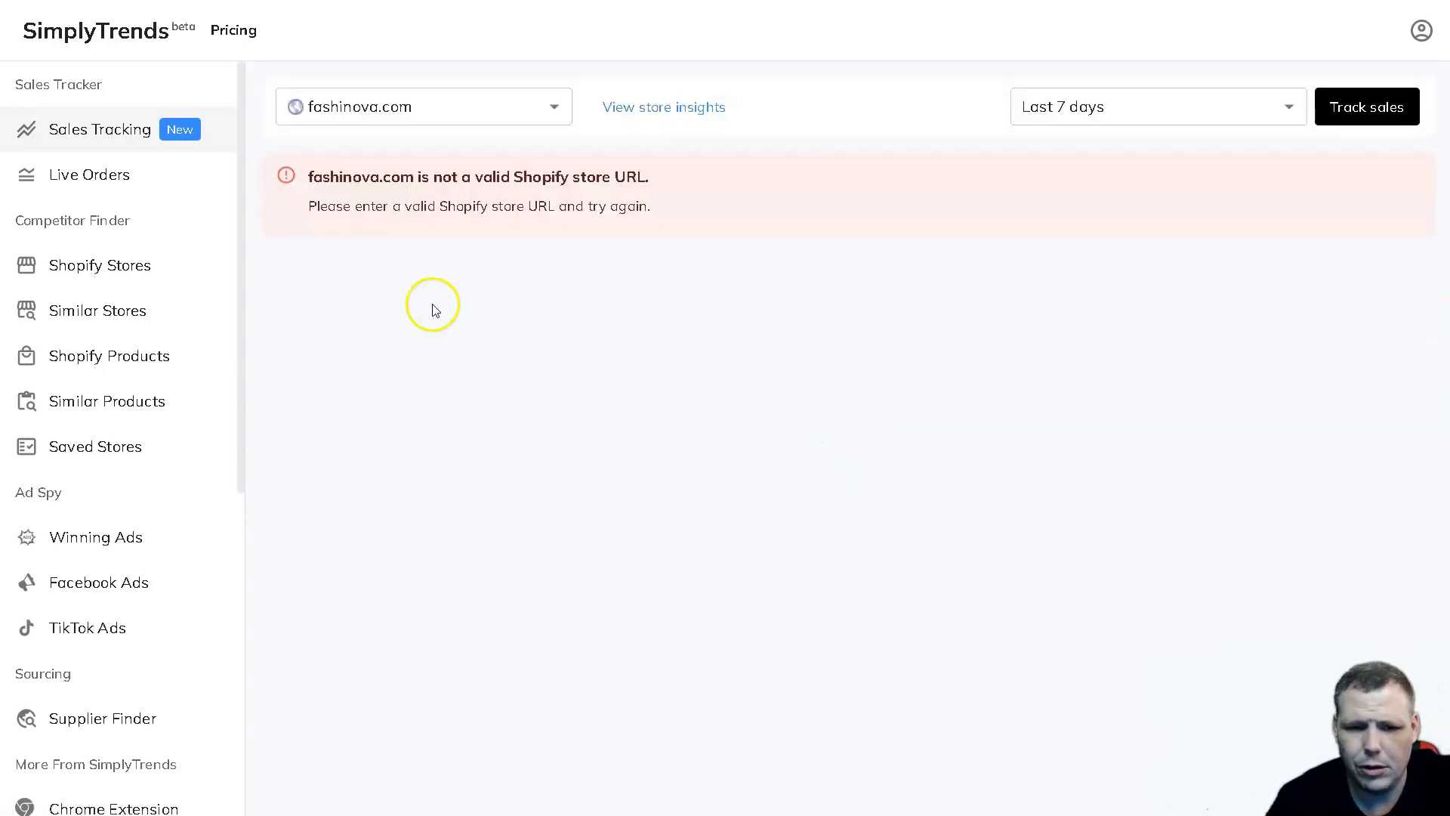
Step: Use the store search list to bring up fashionnova.com's Track Sales card
click(441, 108)
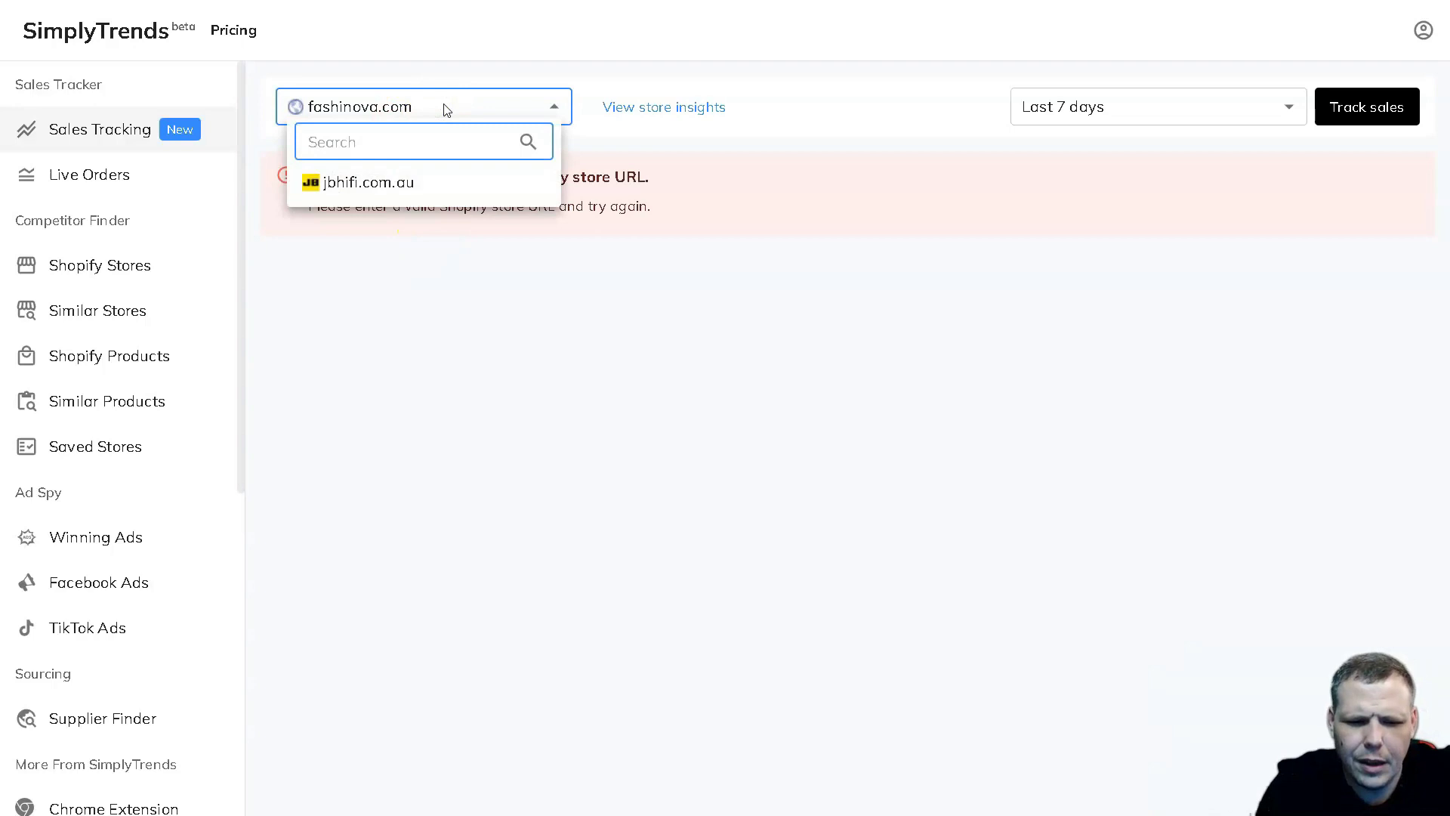
text(ashionnova.com)
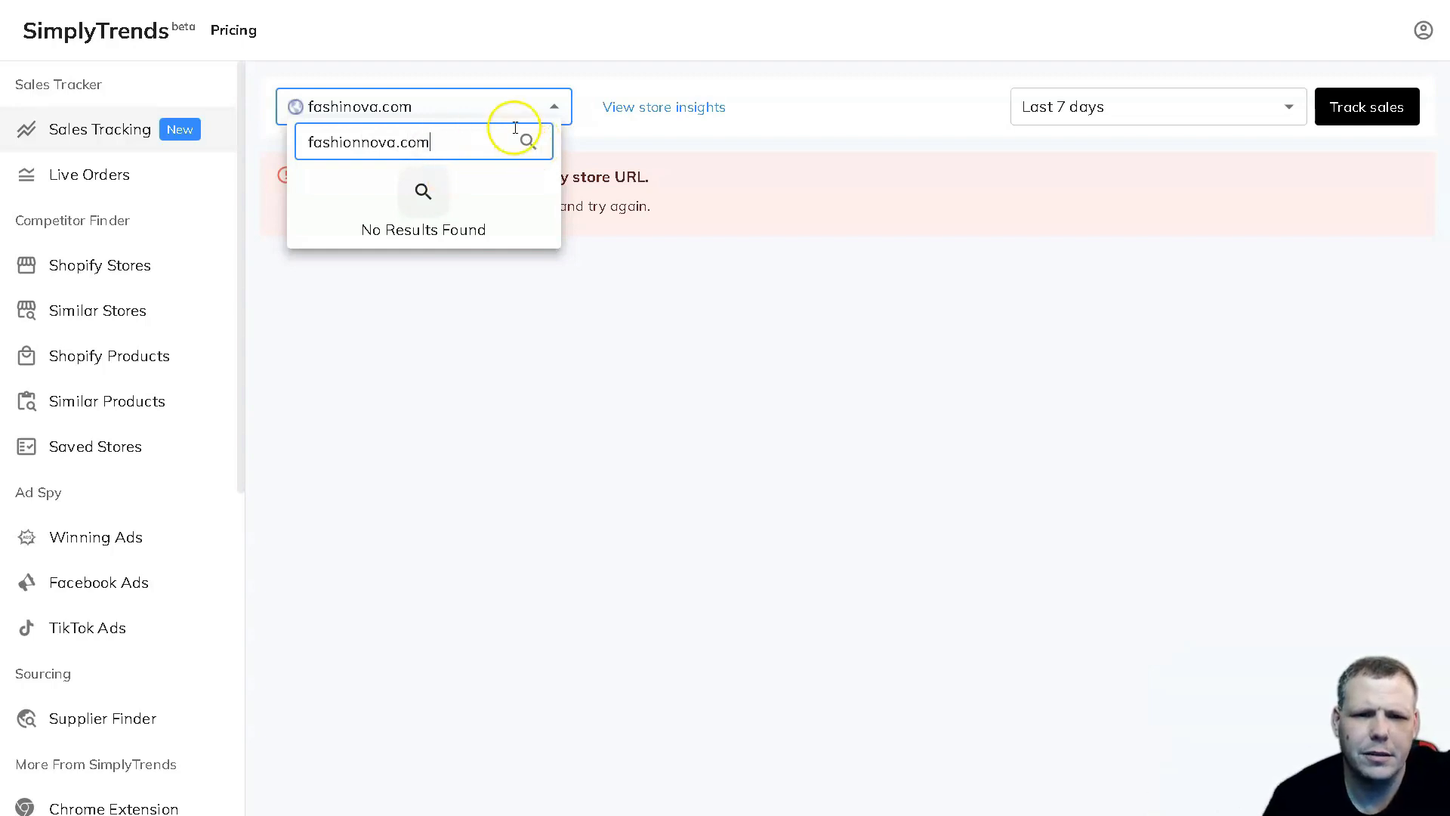
click(568, 46)
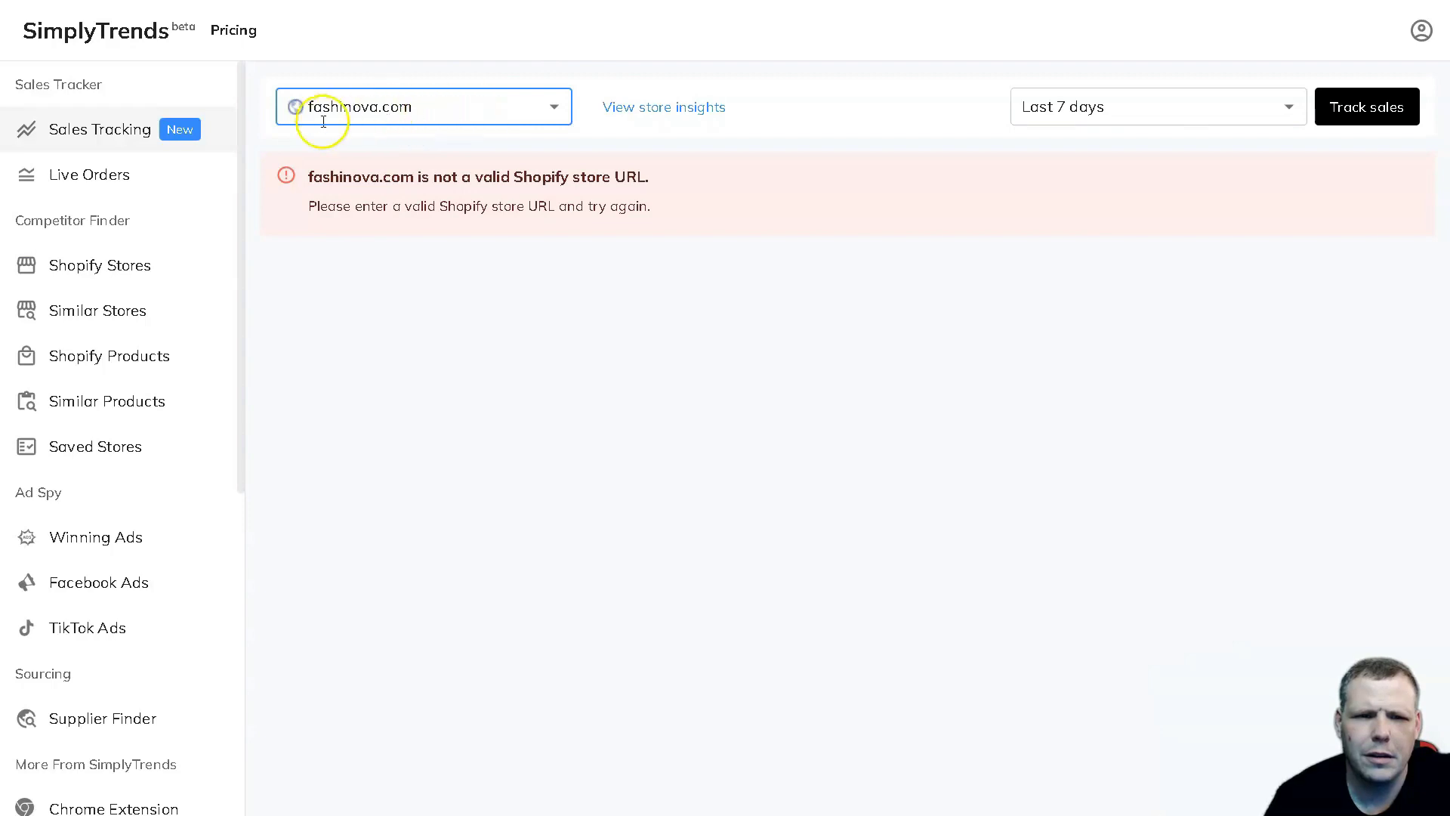
click(479, 117)
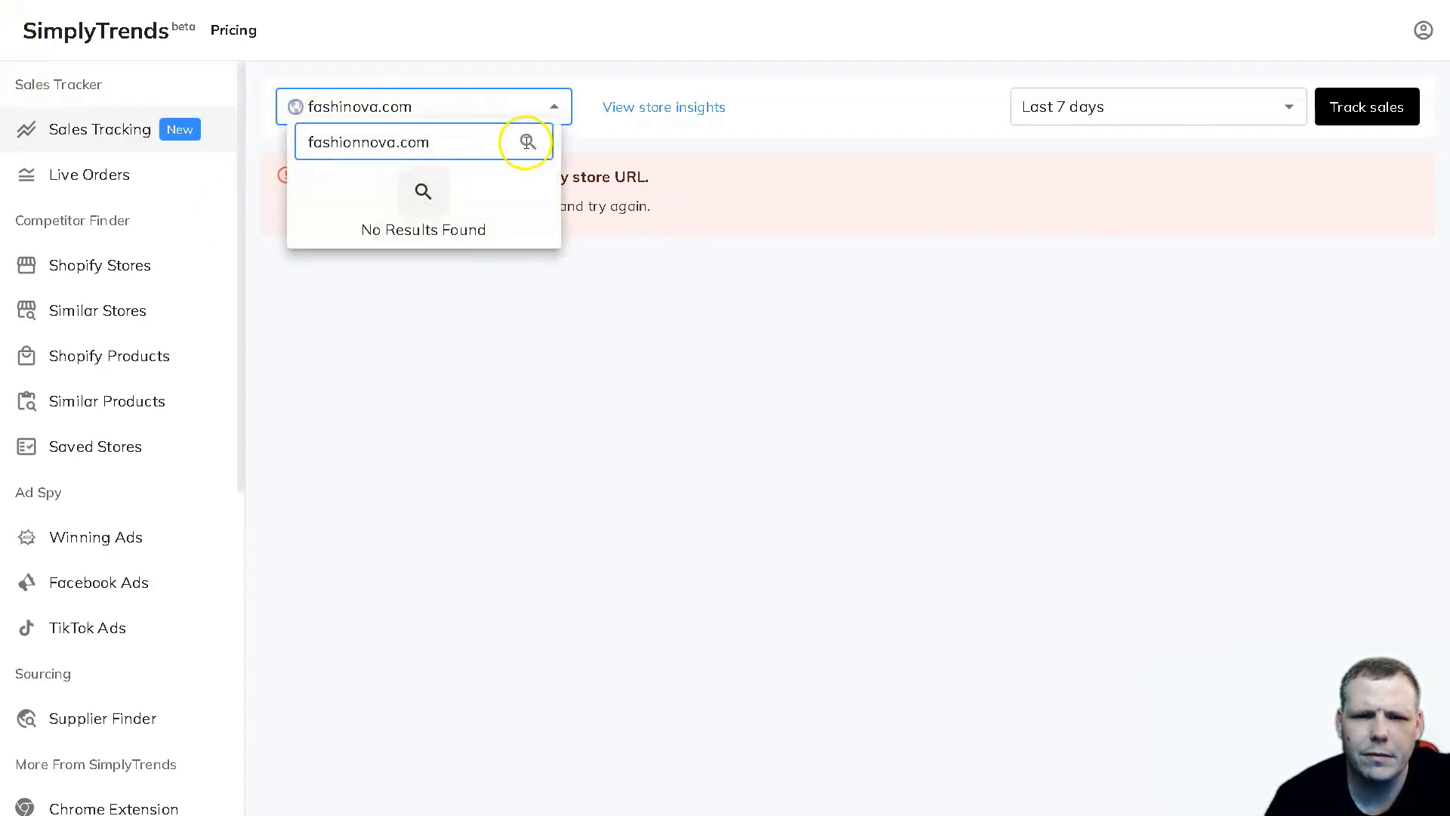
click(456, 141)
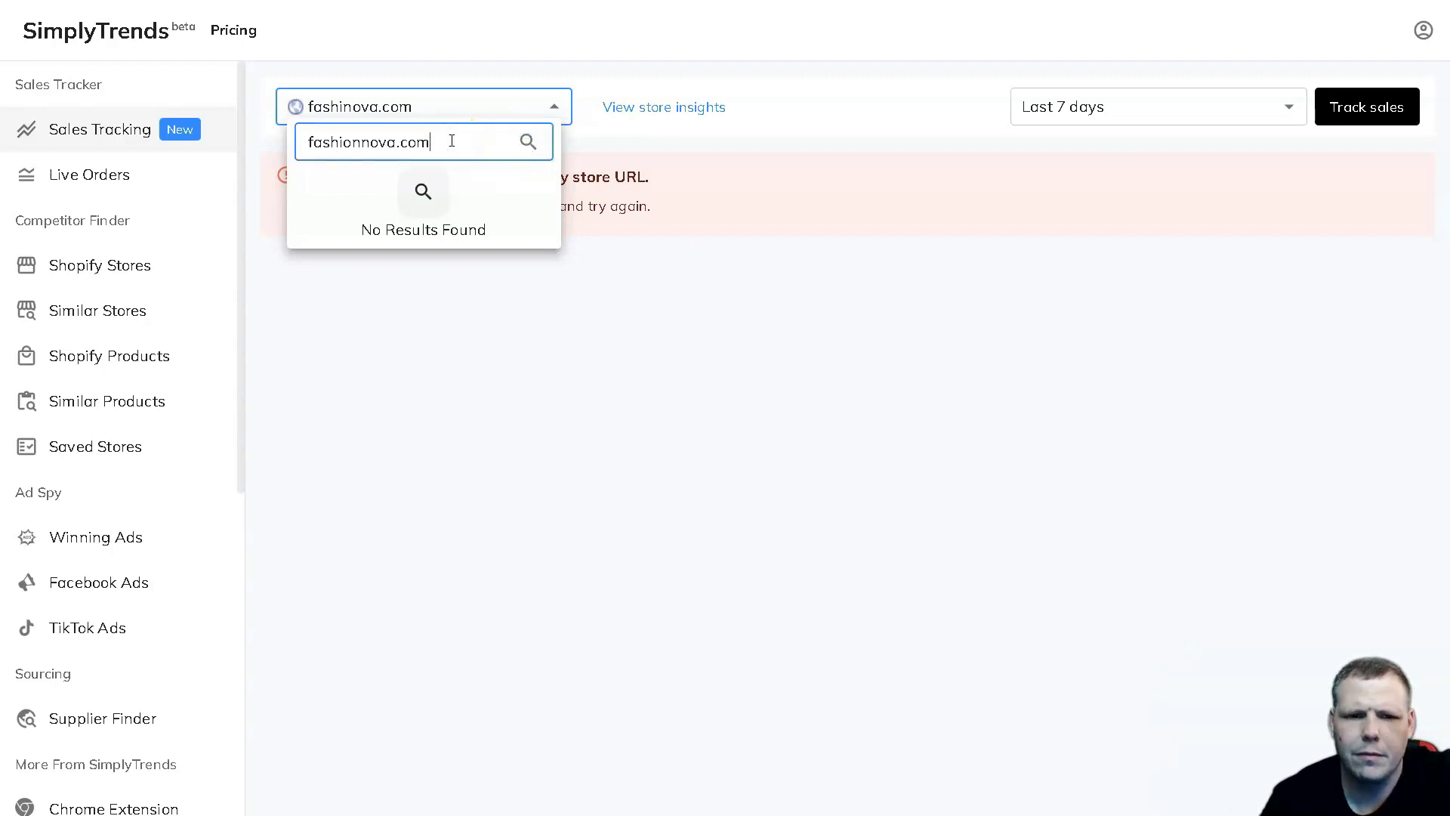
click(712, 295)
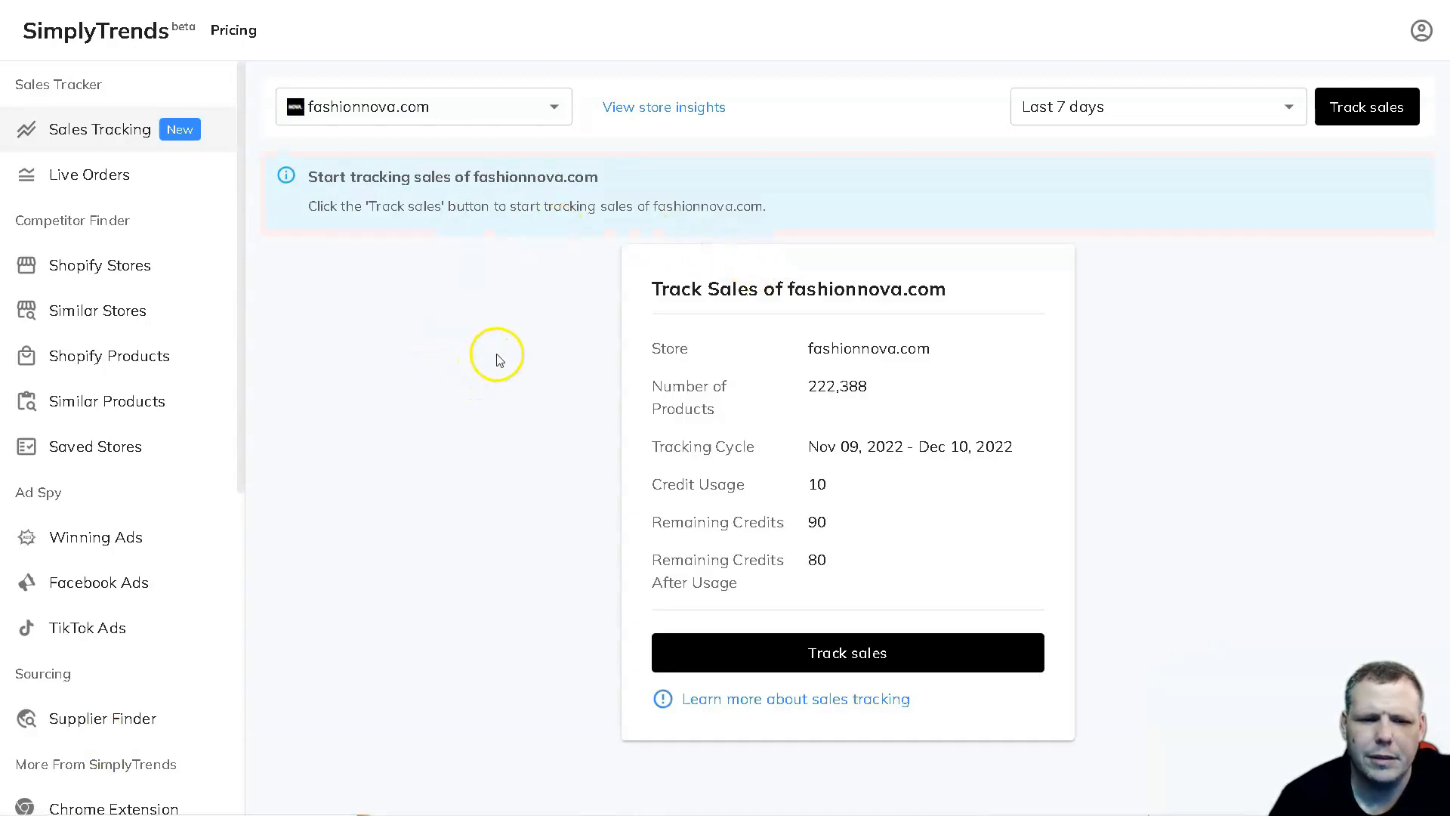
Step: Review fashionnova.com's store insights overview, then go to its Live Orders page
click(692, 108)
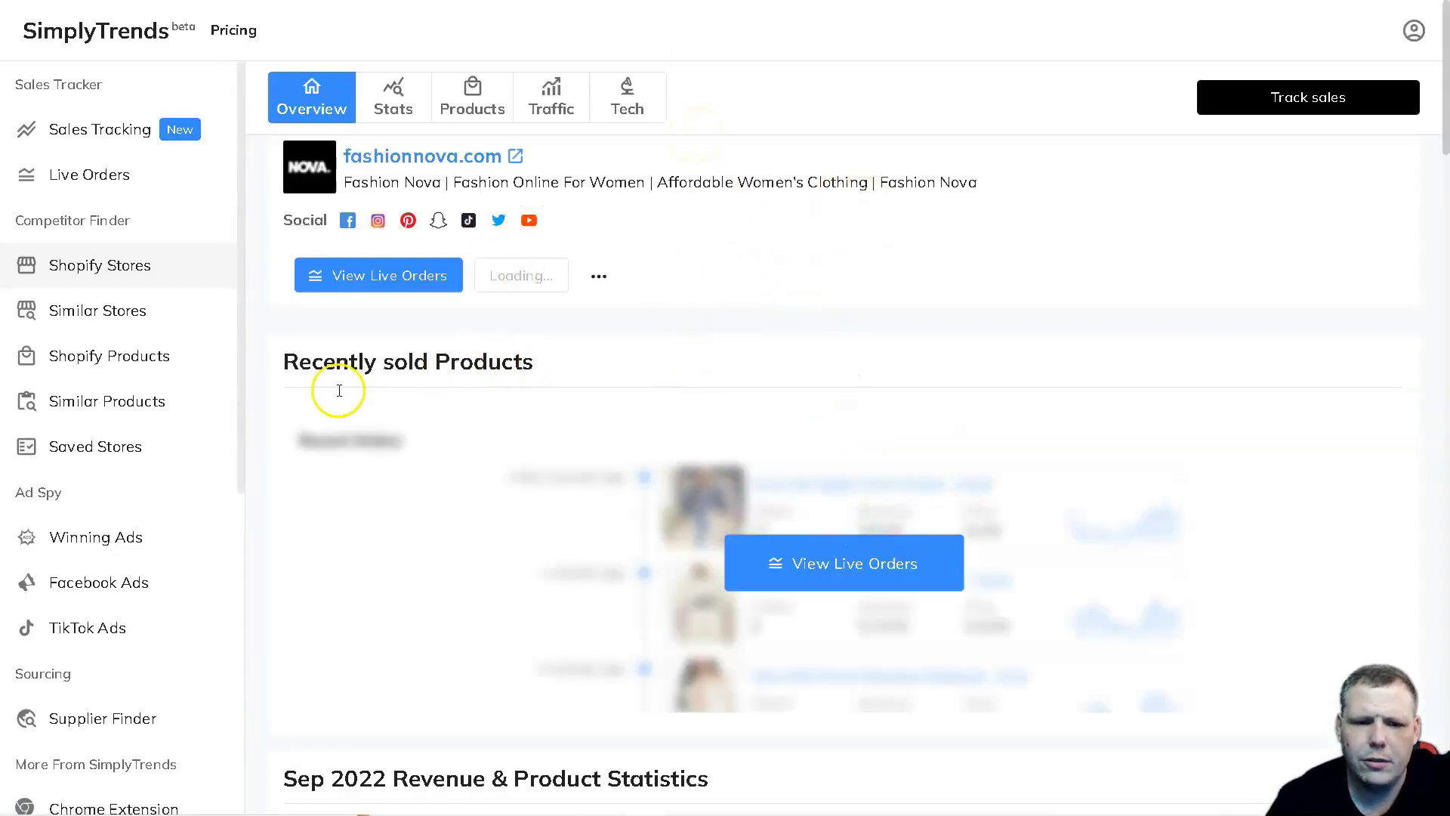
scroll(919, 584, down, 3)
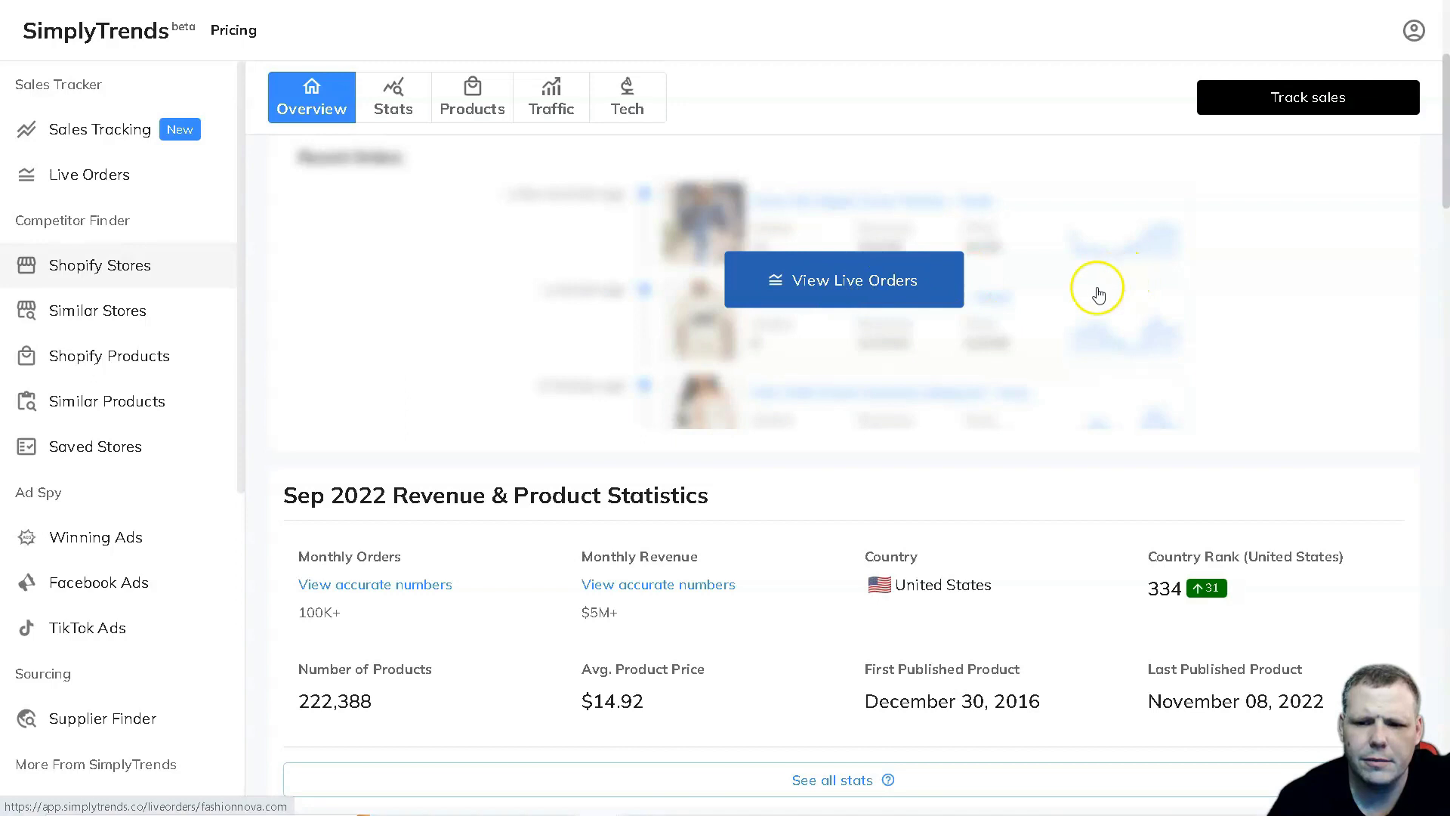
click(848, 297)
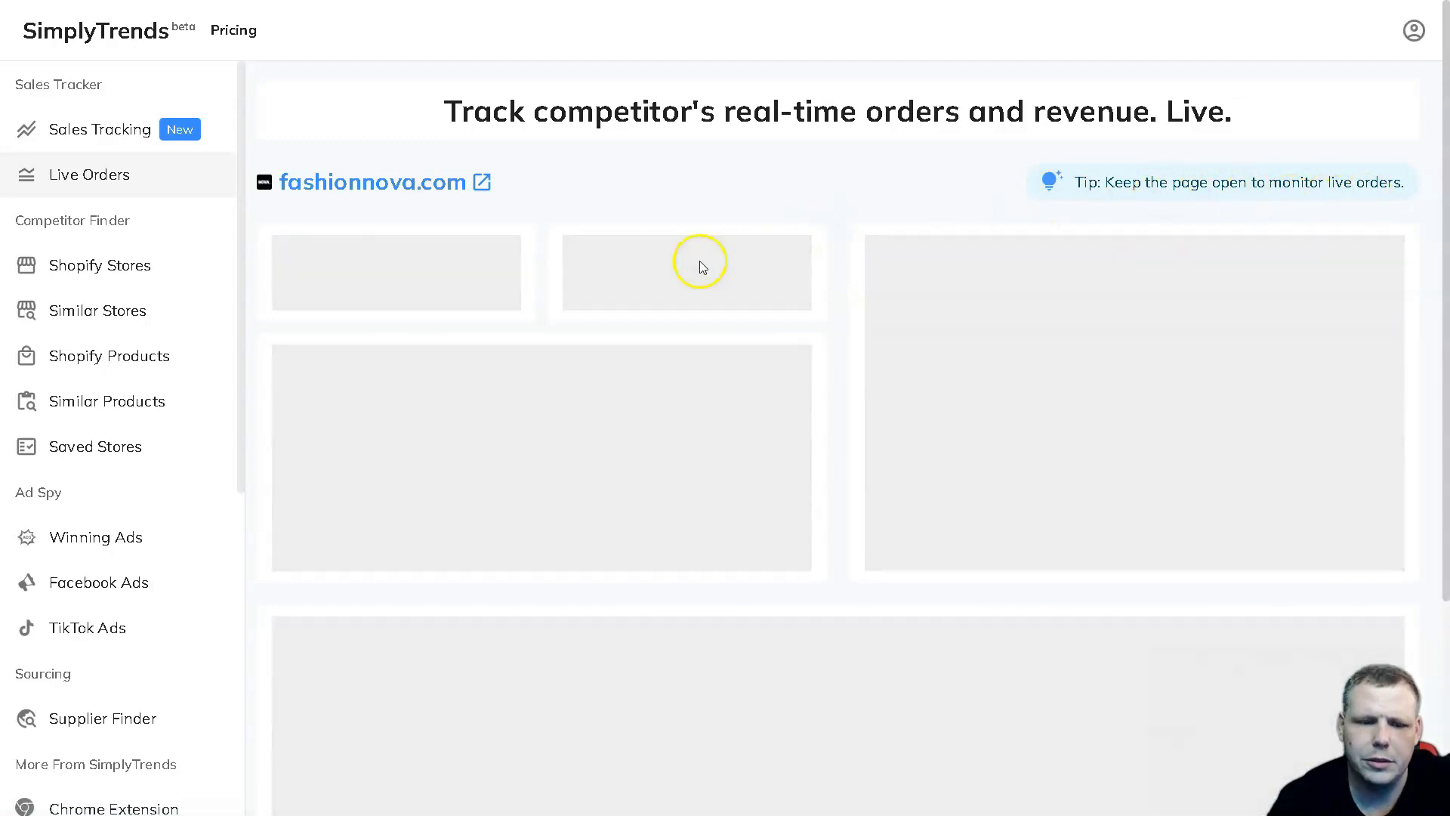
Step: Dismiss the Sales Tracking prompt covering fashionnova.com's live orders
scroll(699, 264, down, 3)
scroll(848, 259, up, 3)
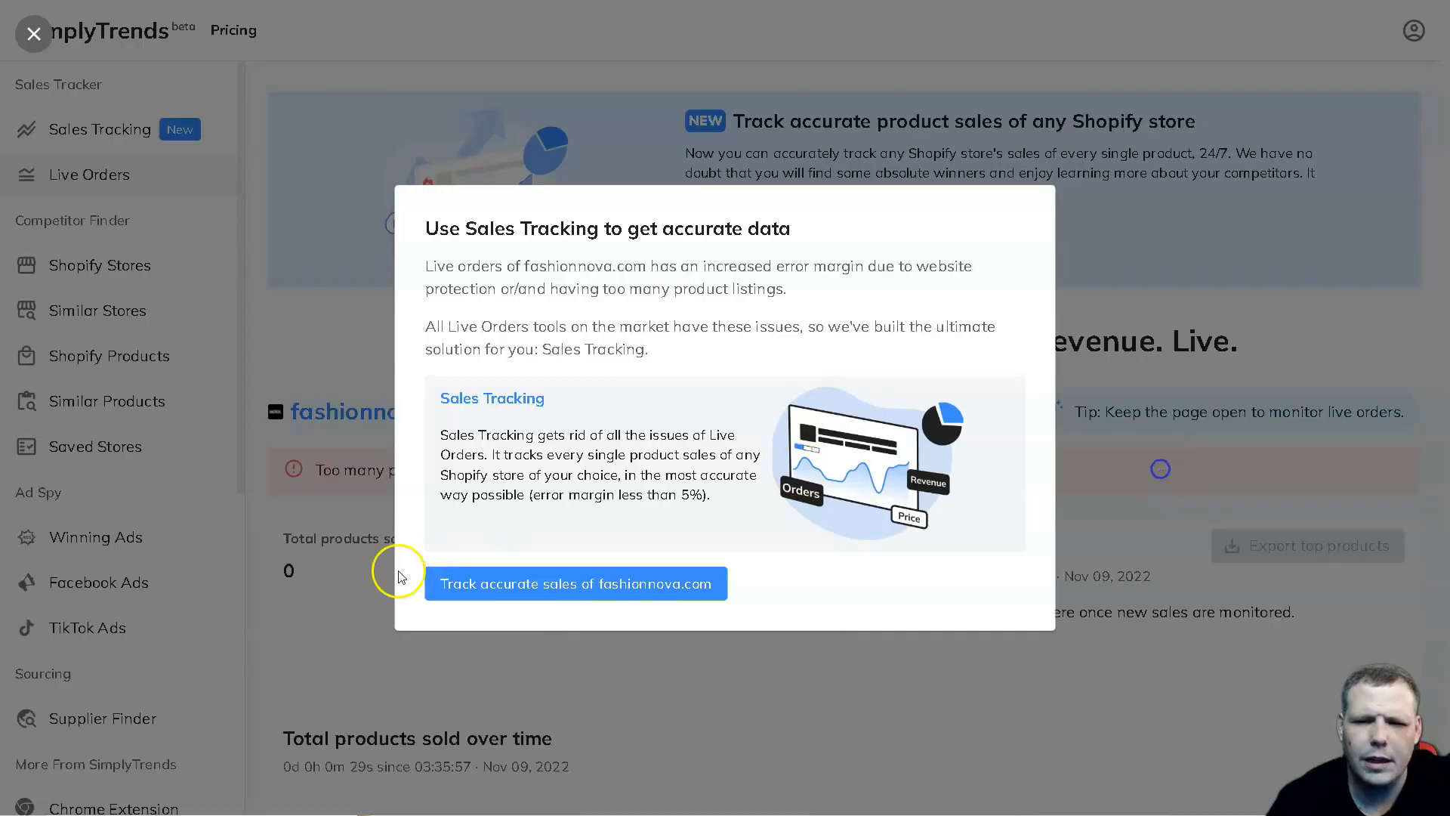
click(520, 589)
key(Escape)
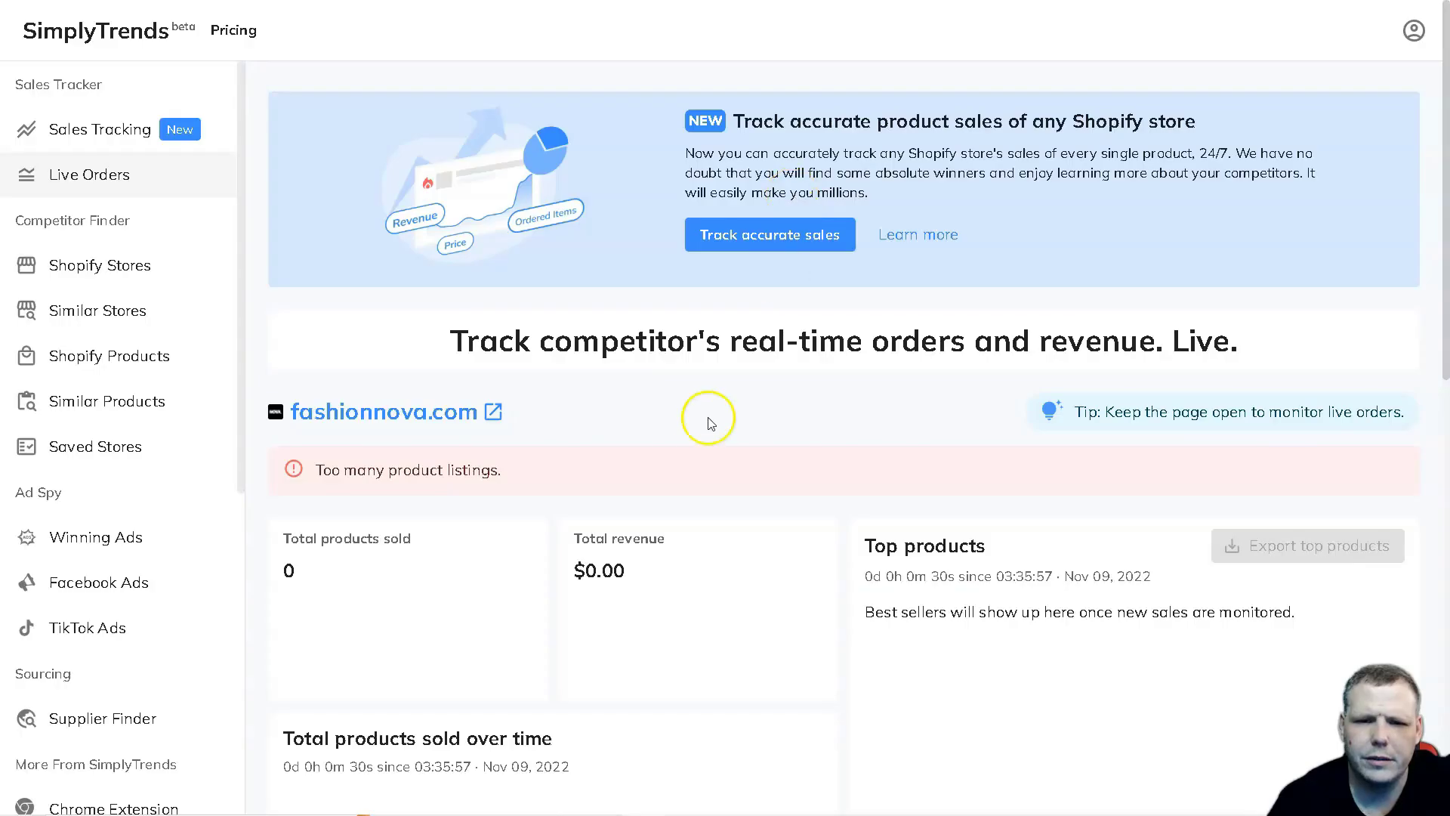
Step: Scroll through fashionnova.com's recently sold products, then go to Similar Stores
scroll(699, 424, down, 1)
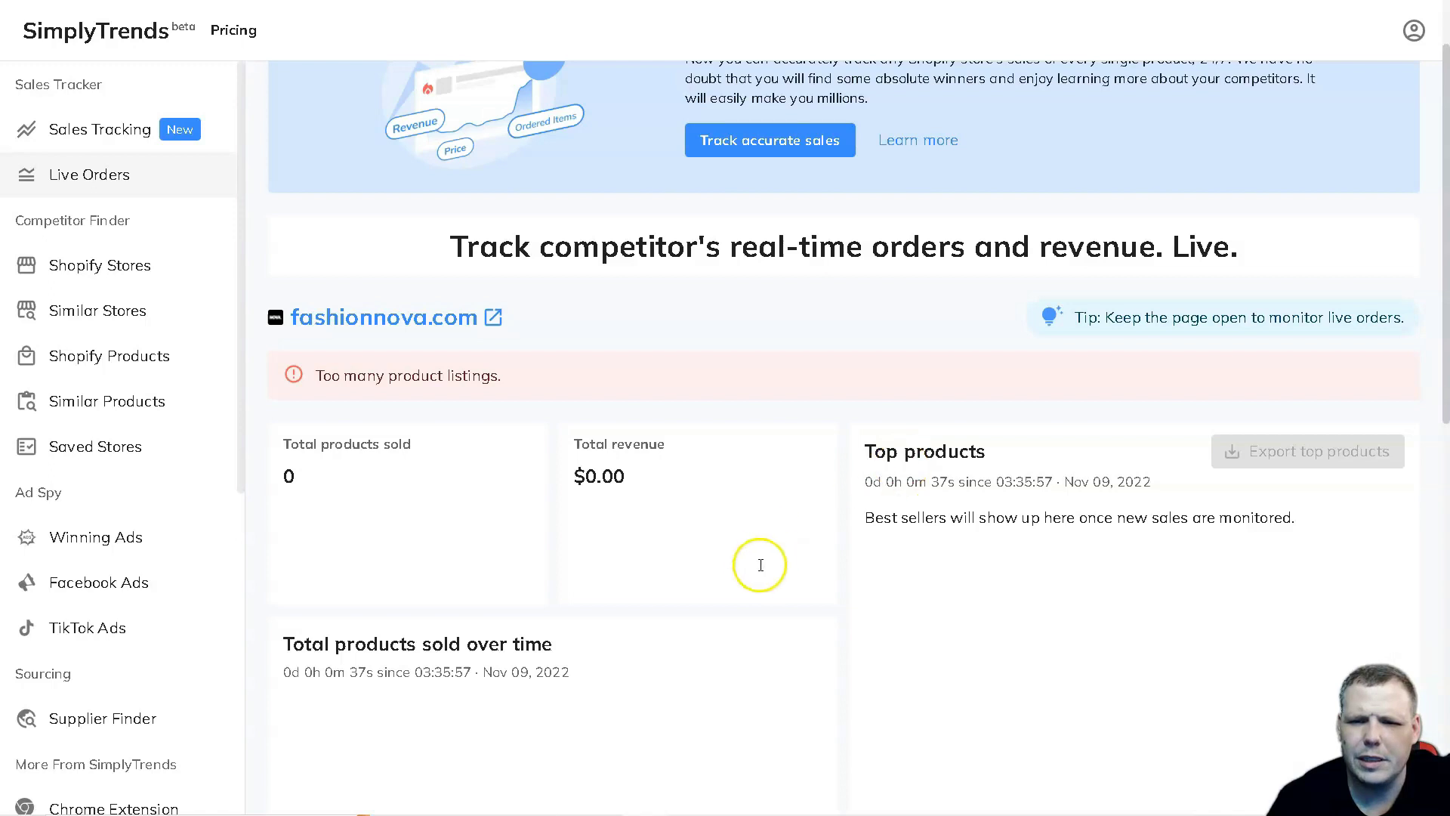
scroll(284, 307, up, 1)
scroll(324, 211, down, 5)
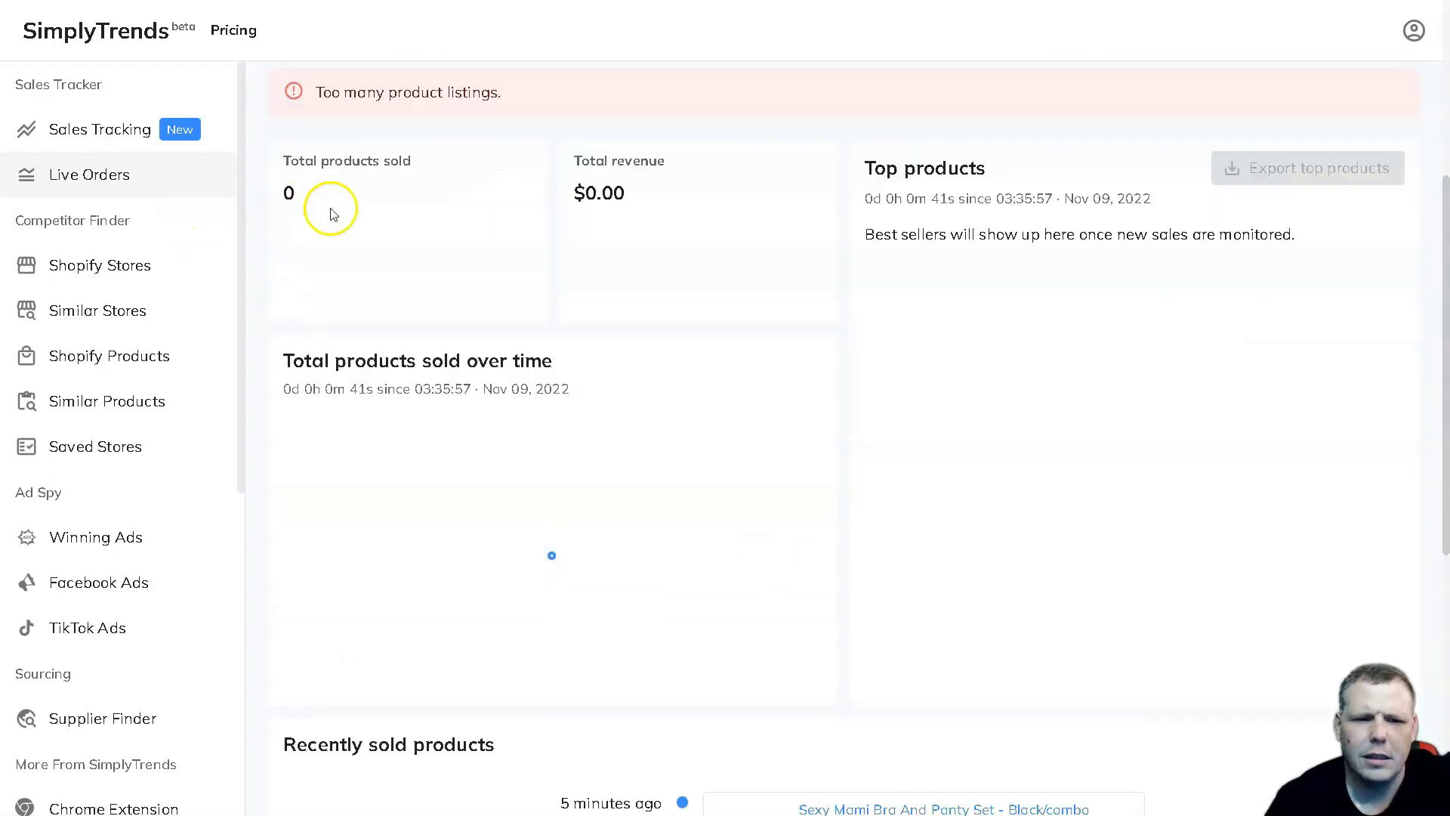
scroll(382, 281, up, 5)
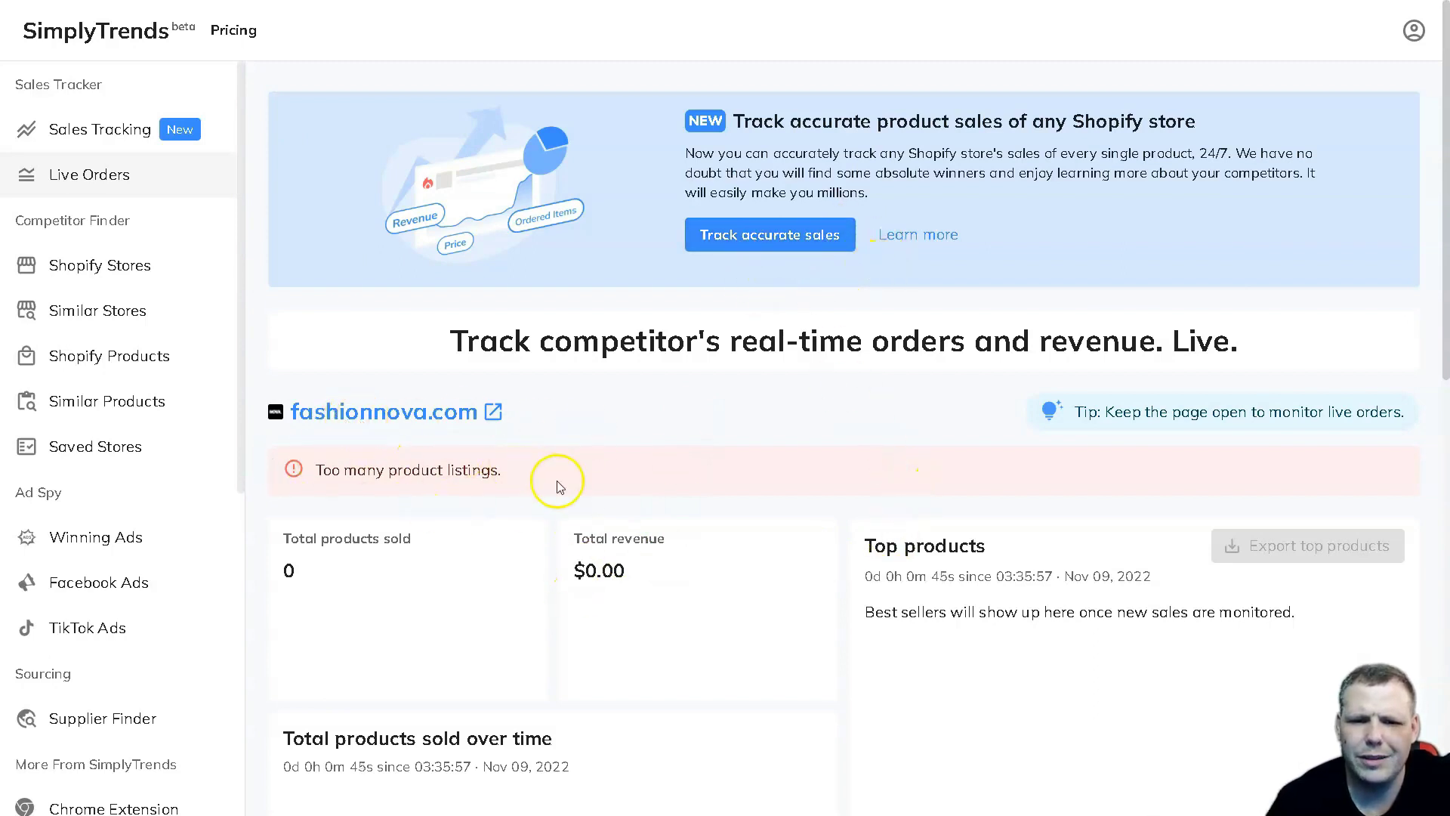
scroll(1169, 401, down, 1)
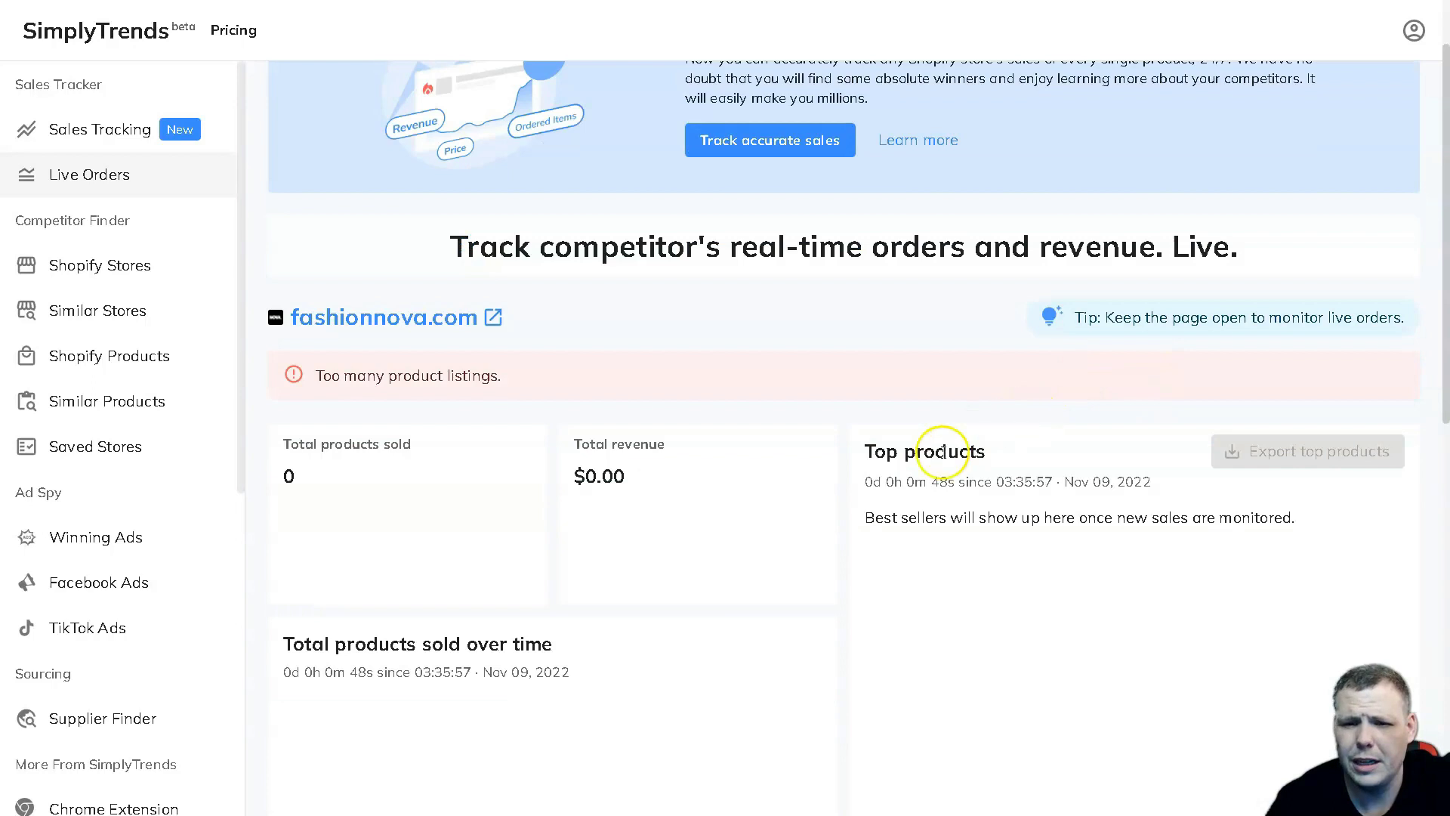
scroll(944, 457, down, 1)
scroll(927, 462, down, 3)
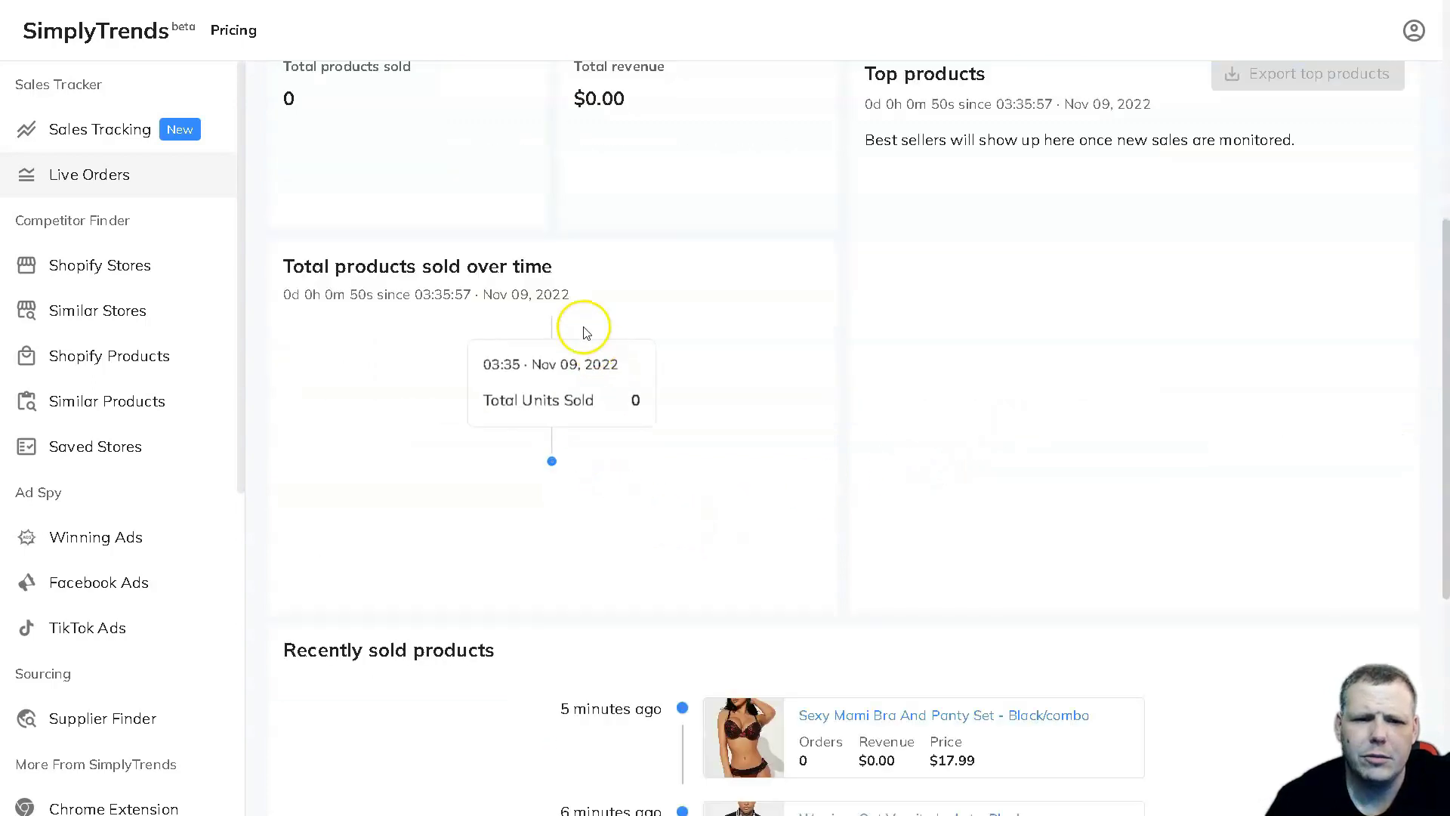
scroll(573, 350, down, 4)
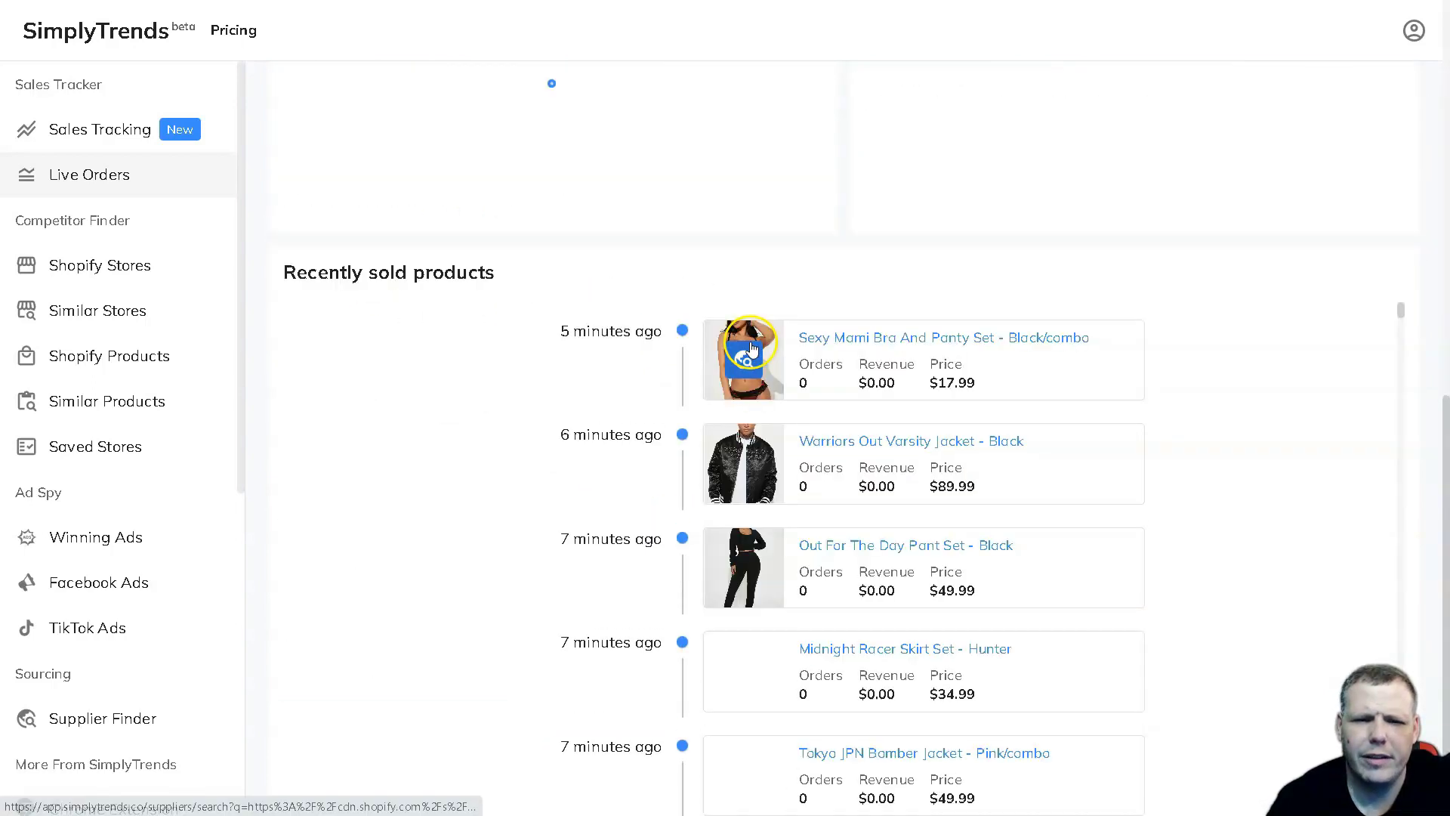
scroll(761, 332, down, 2)
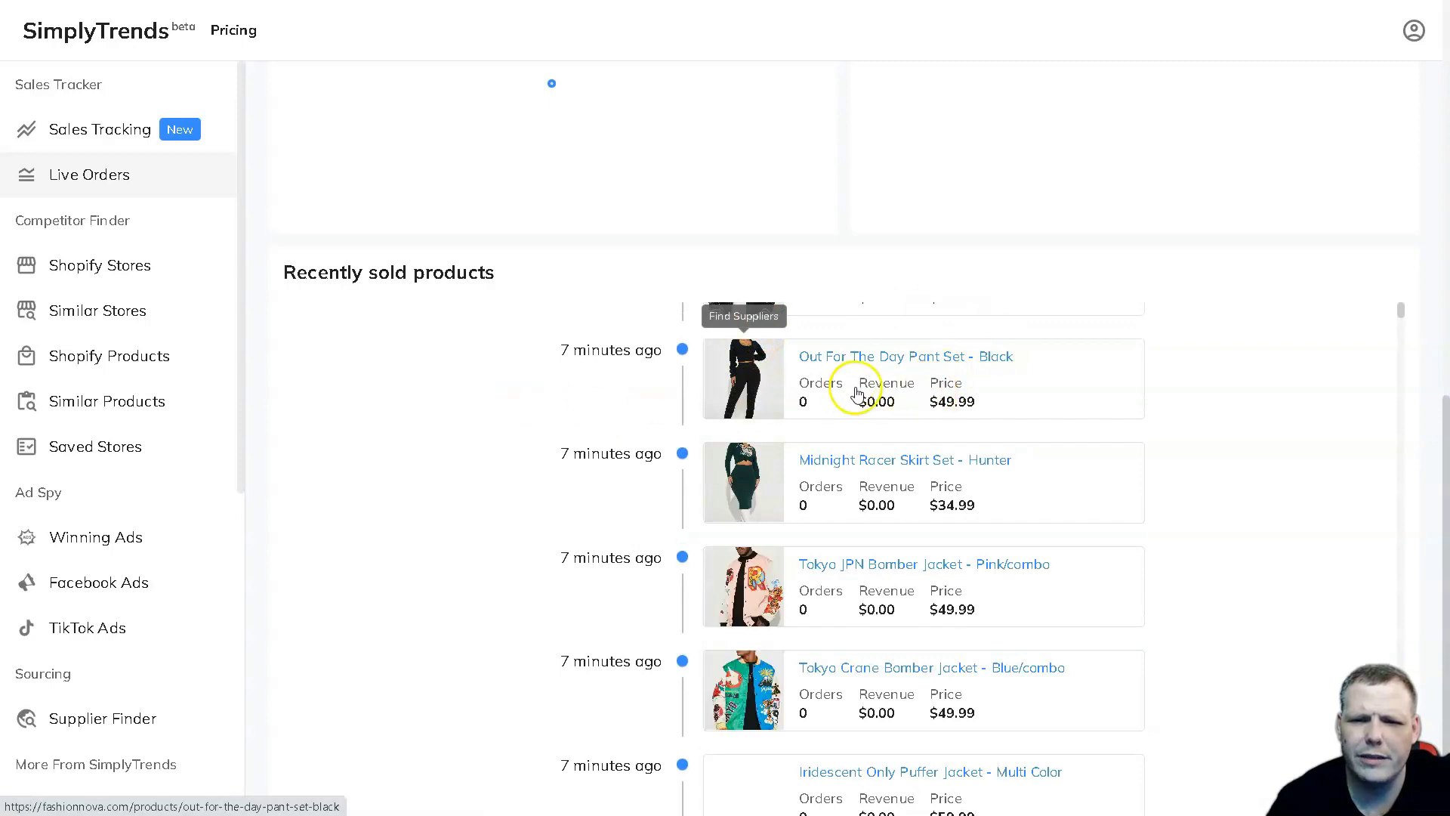
scroll(755, 398, down, 4)
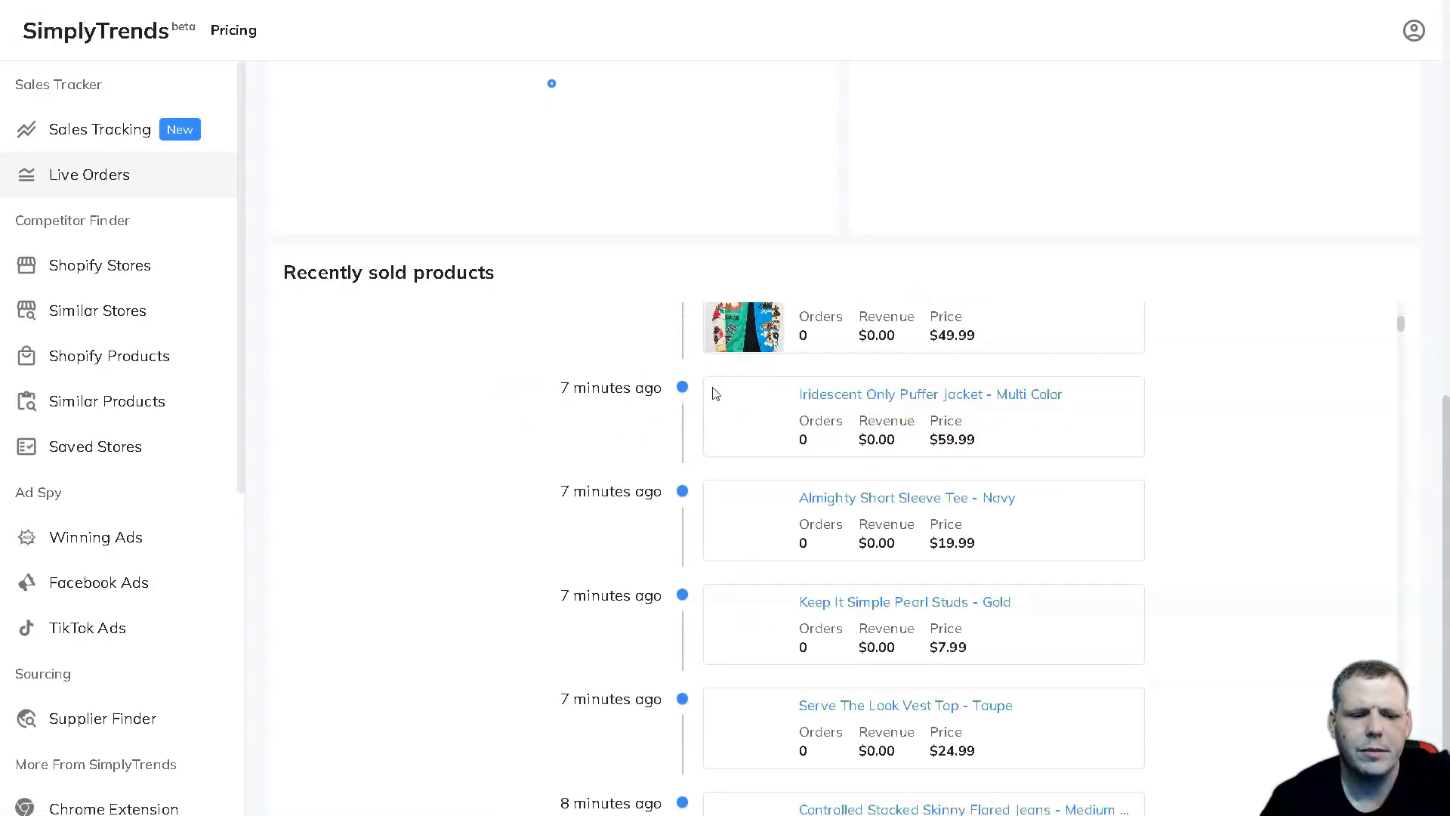
click(716, 393)
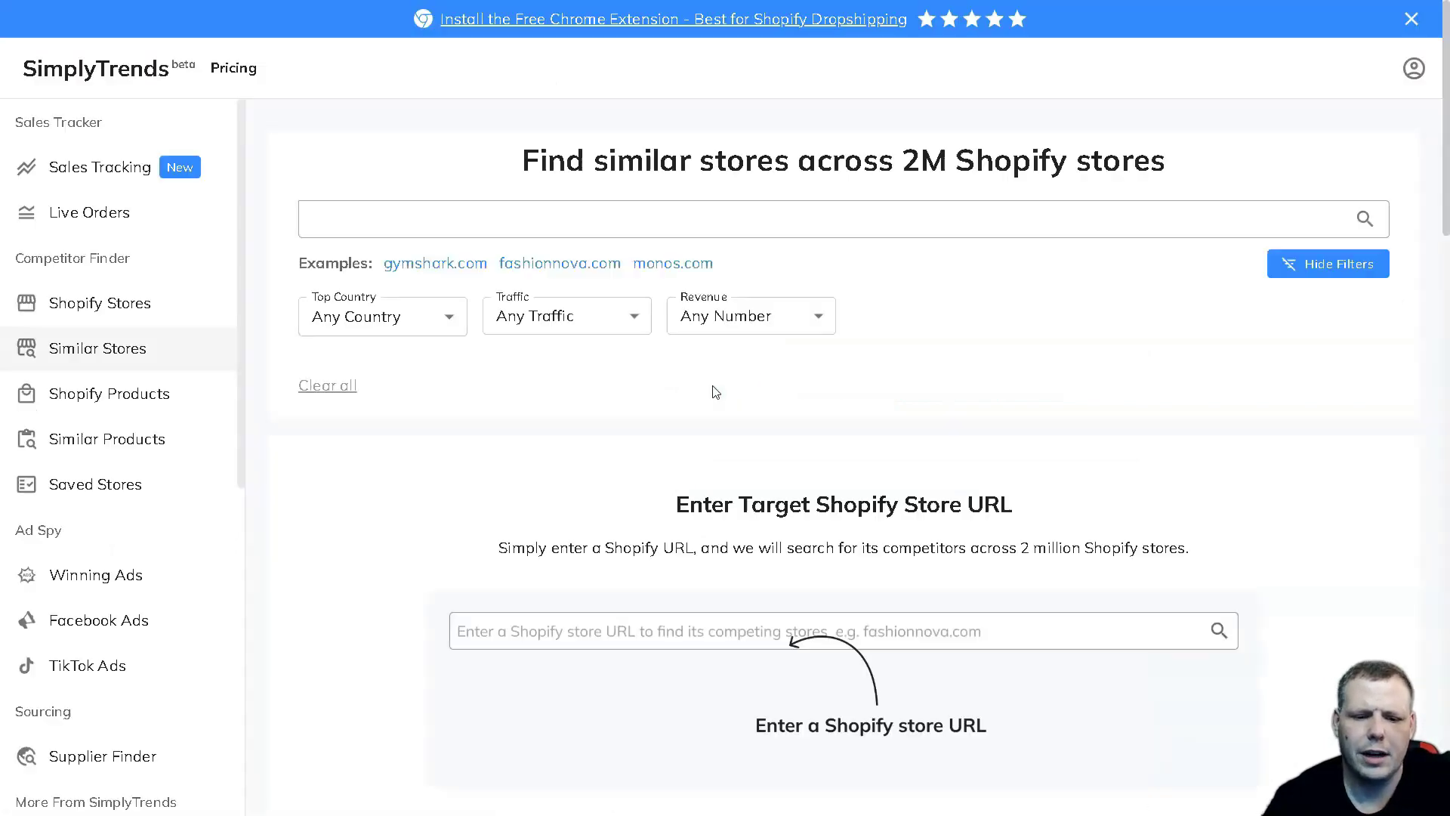
Step: Search for stores similar to fashionnova.com and scroll the 103,104 results
click(681, 370)
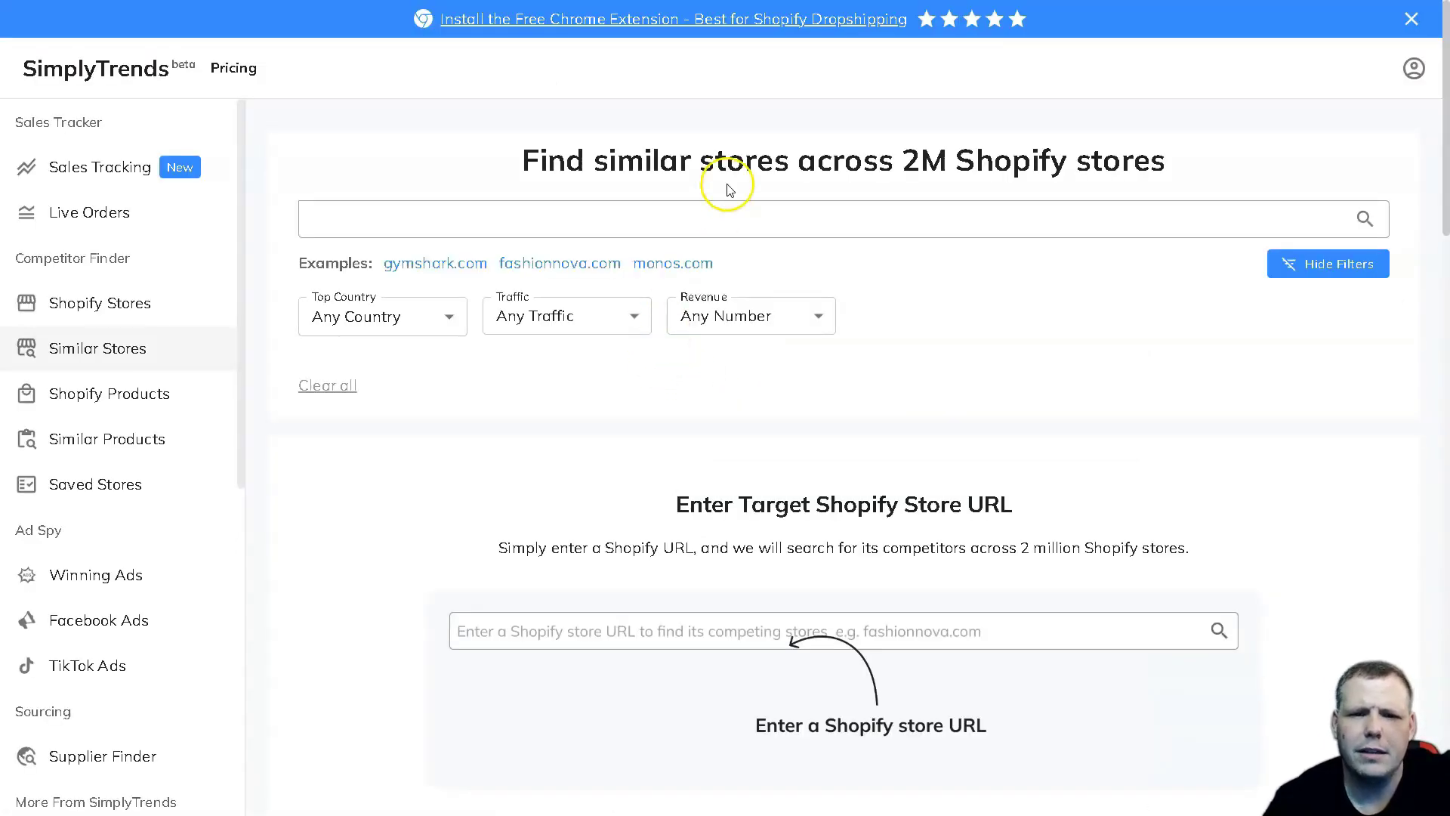
click(728, 214)
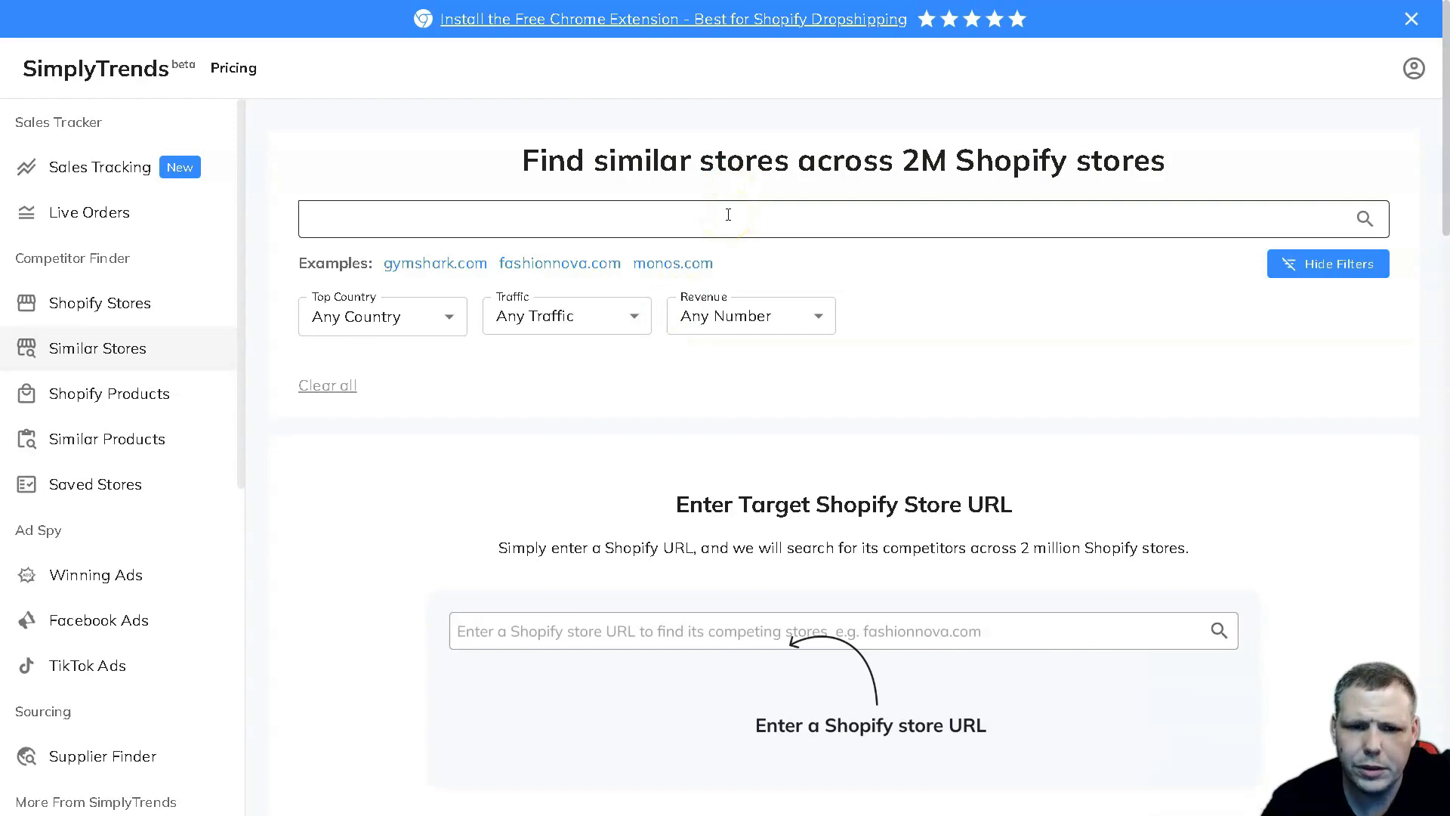
click(562, 264)
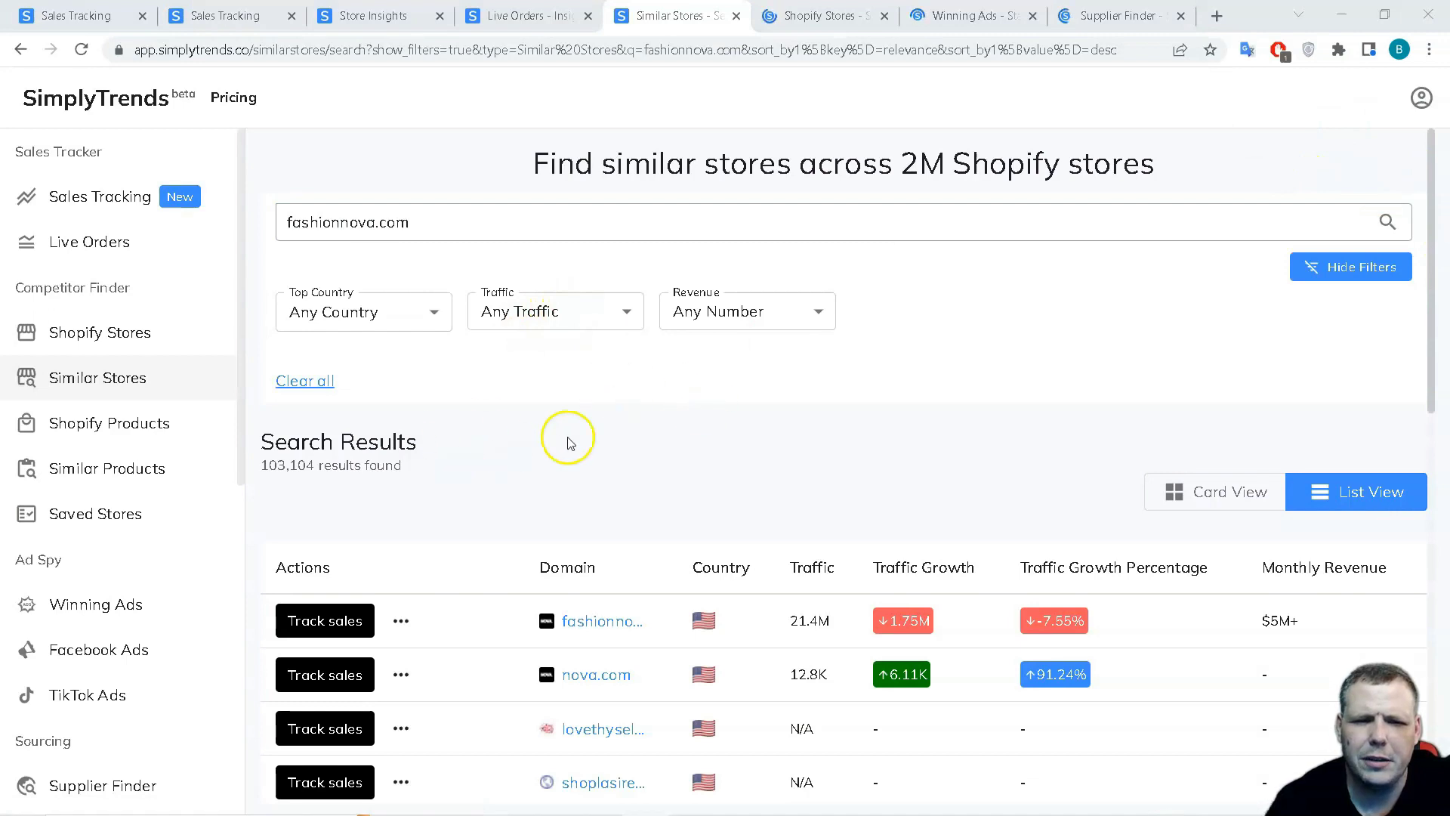
scroll(589, 434, down, 7)
scroll(589, 439, up, 2)
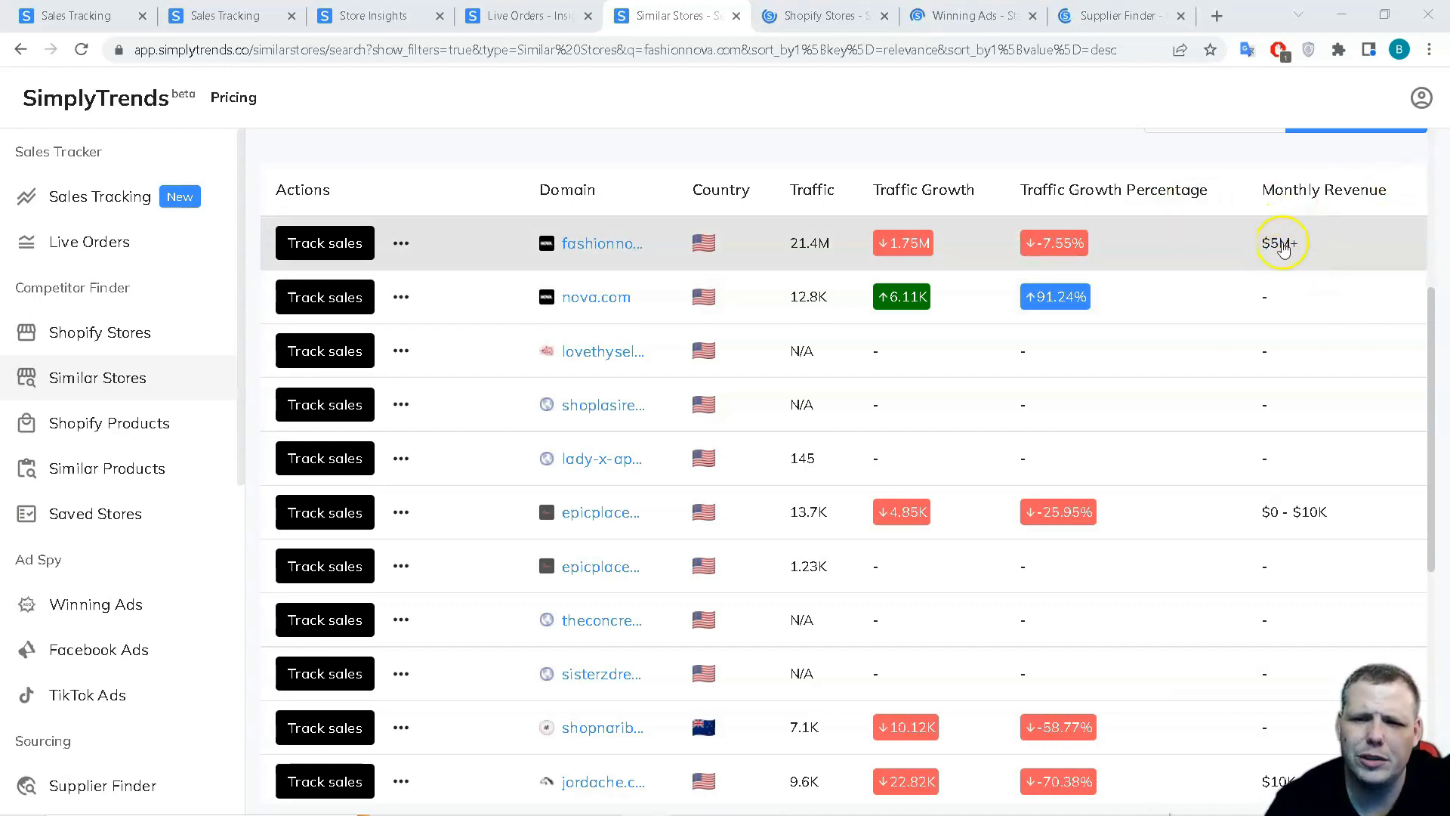
scroll(604, 317, down, 4)
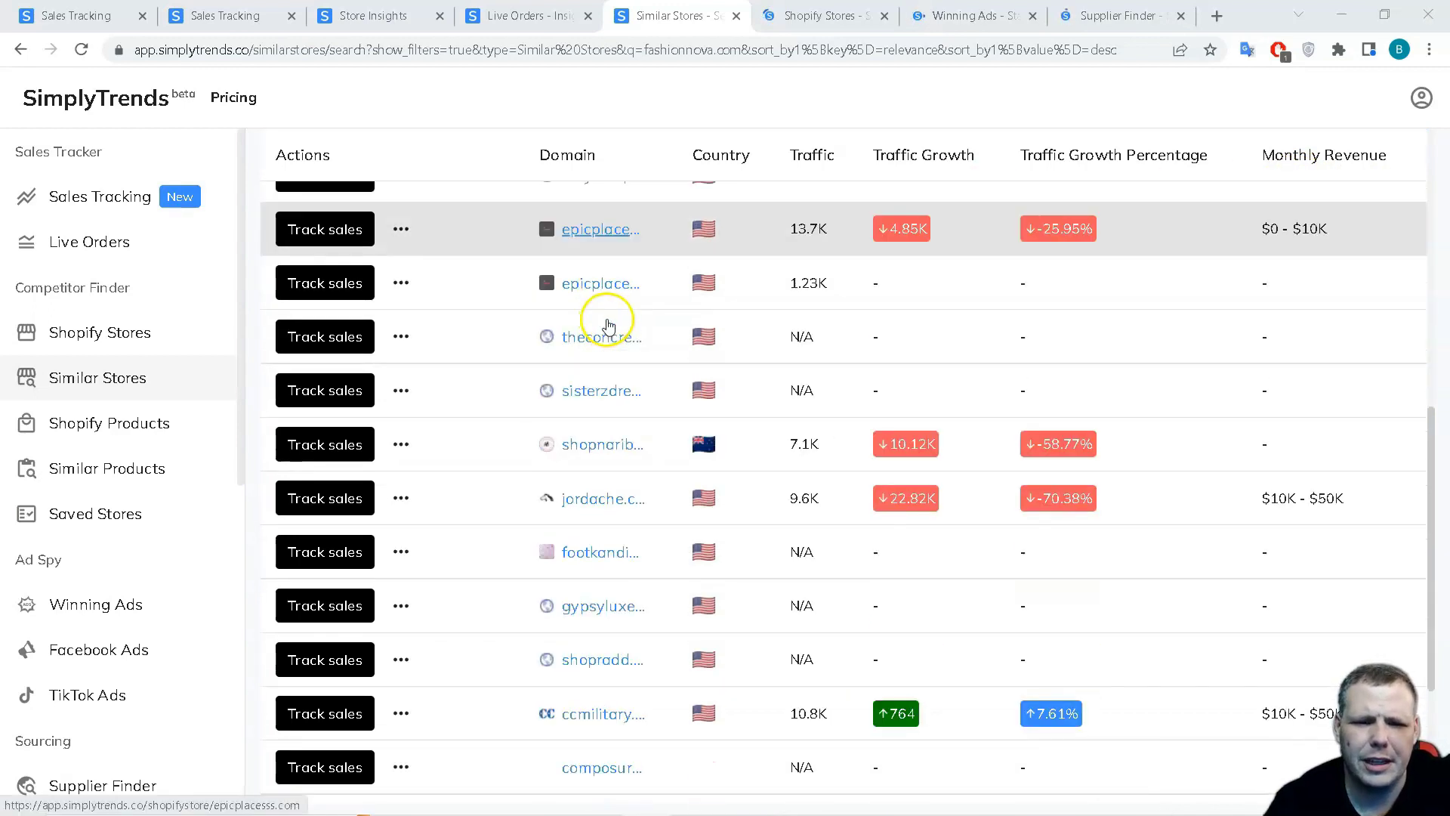
scroll(608, 325, up, 5)
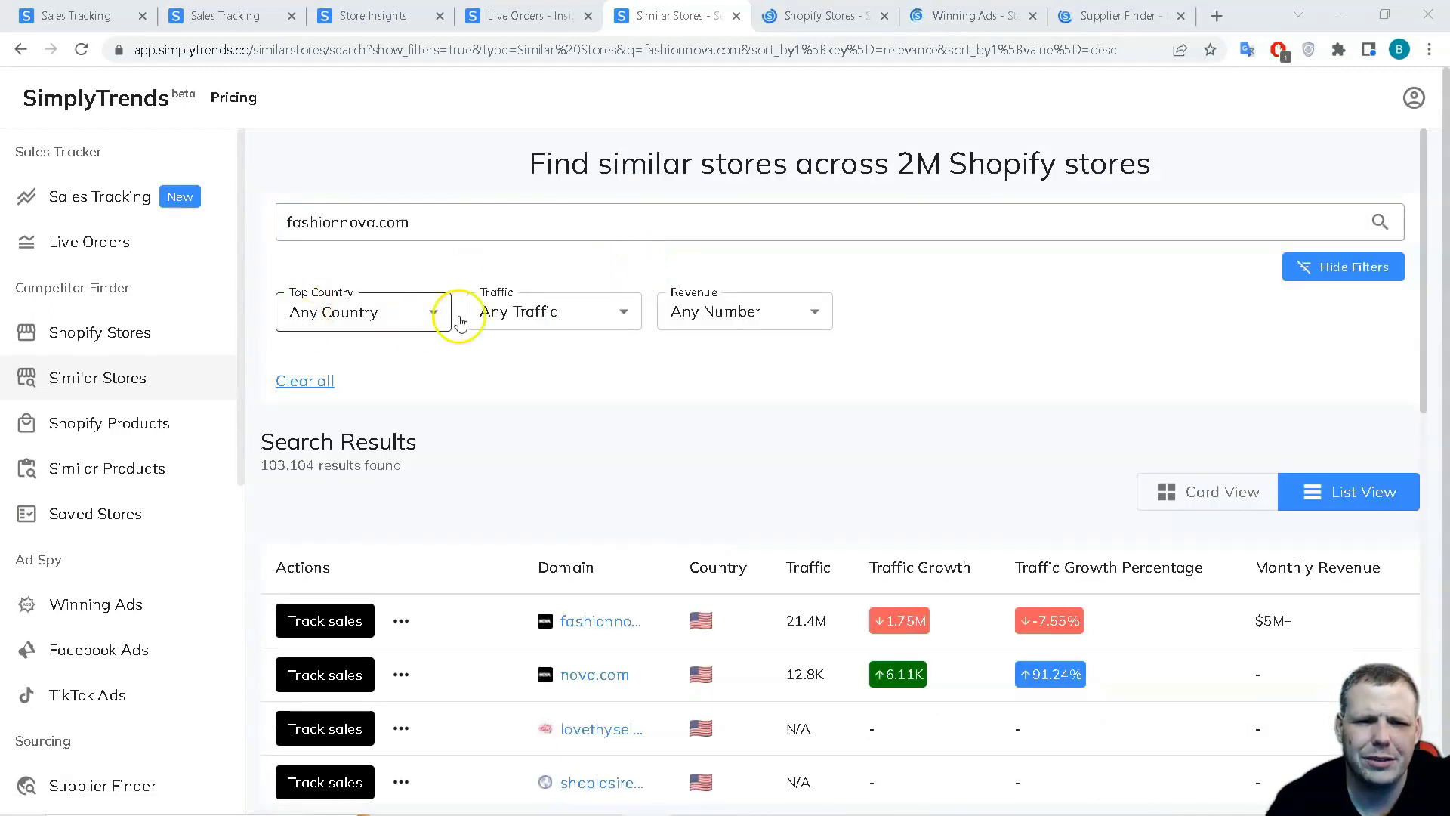
Step: Leave Top Country on Any Country, scroll the results, and switch the browser to fullscreen
click(374, 316)
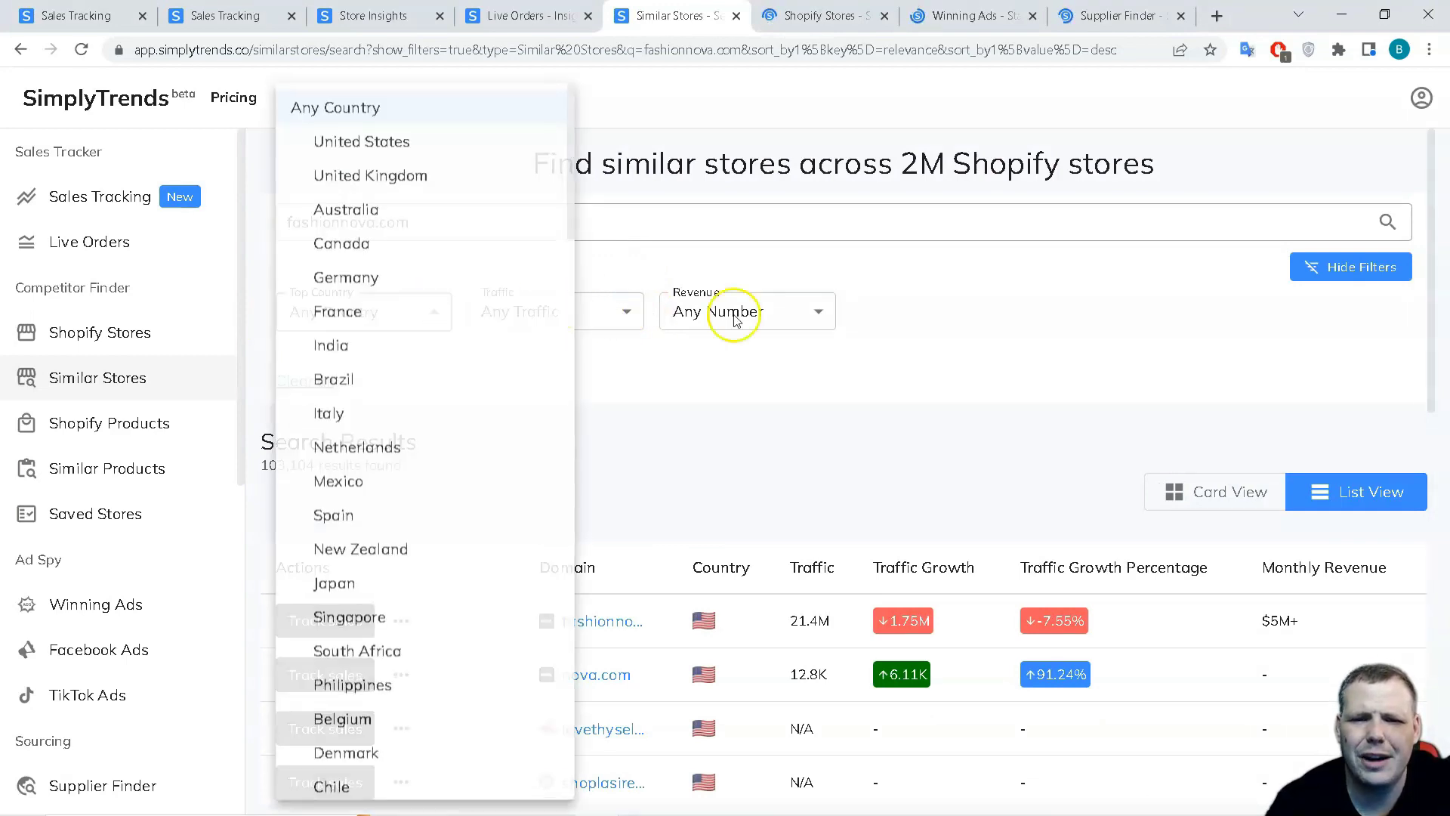
click(1081, 332)
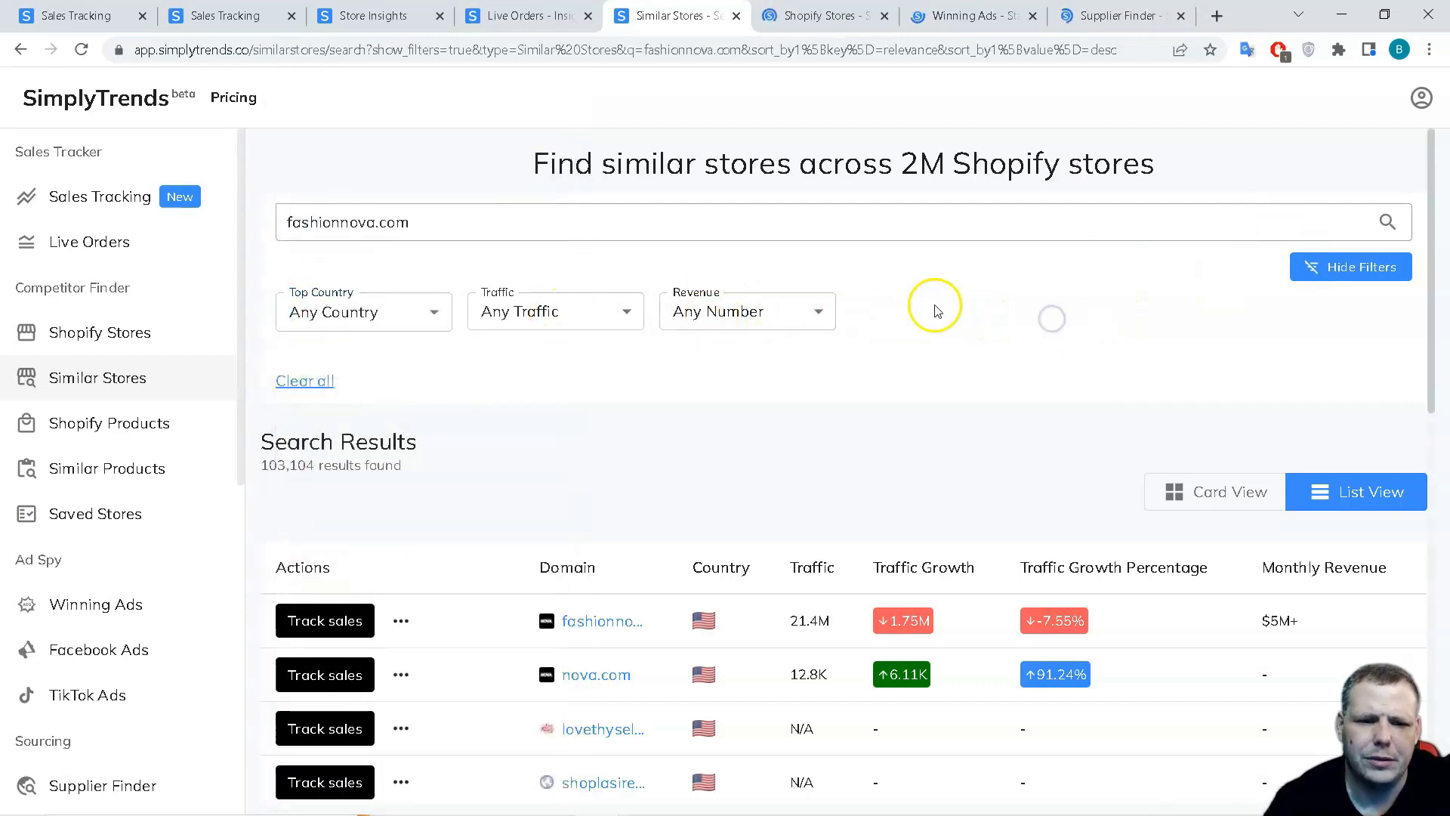
scroll(861, 302, down, 6)
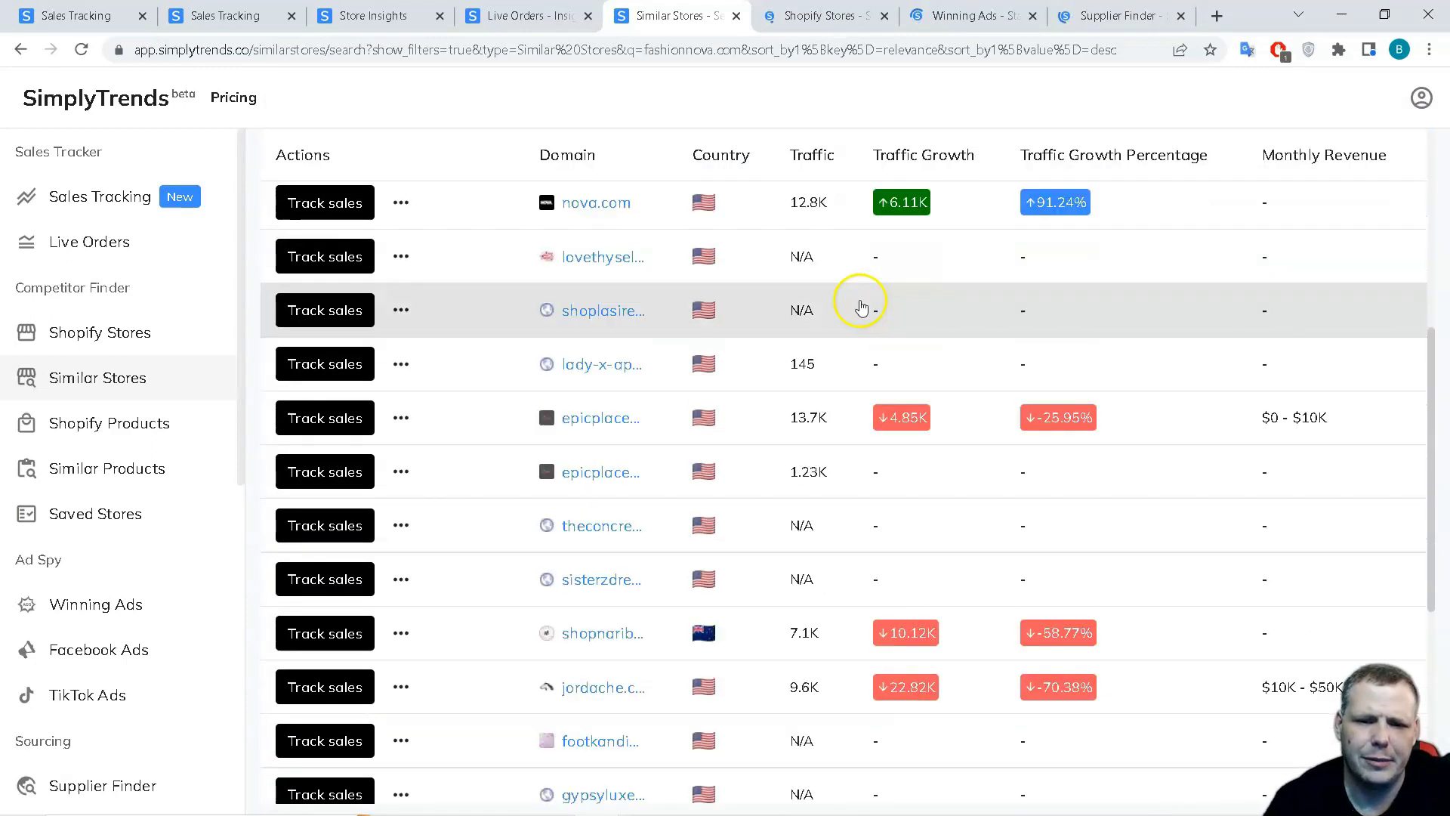
scroll(860, 306, down, 3)
scroll(717, 242, up, 6)
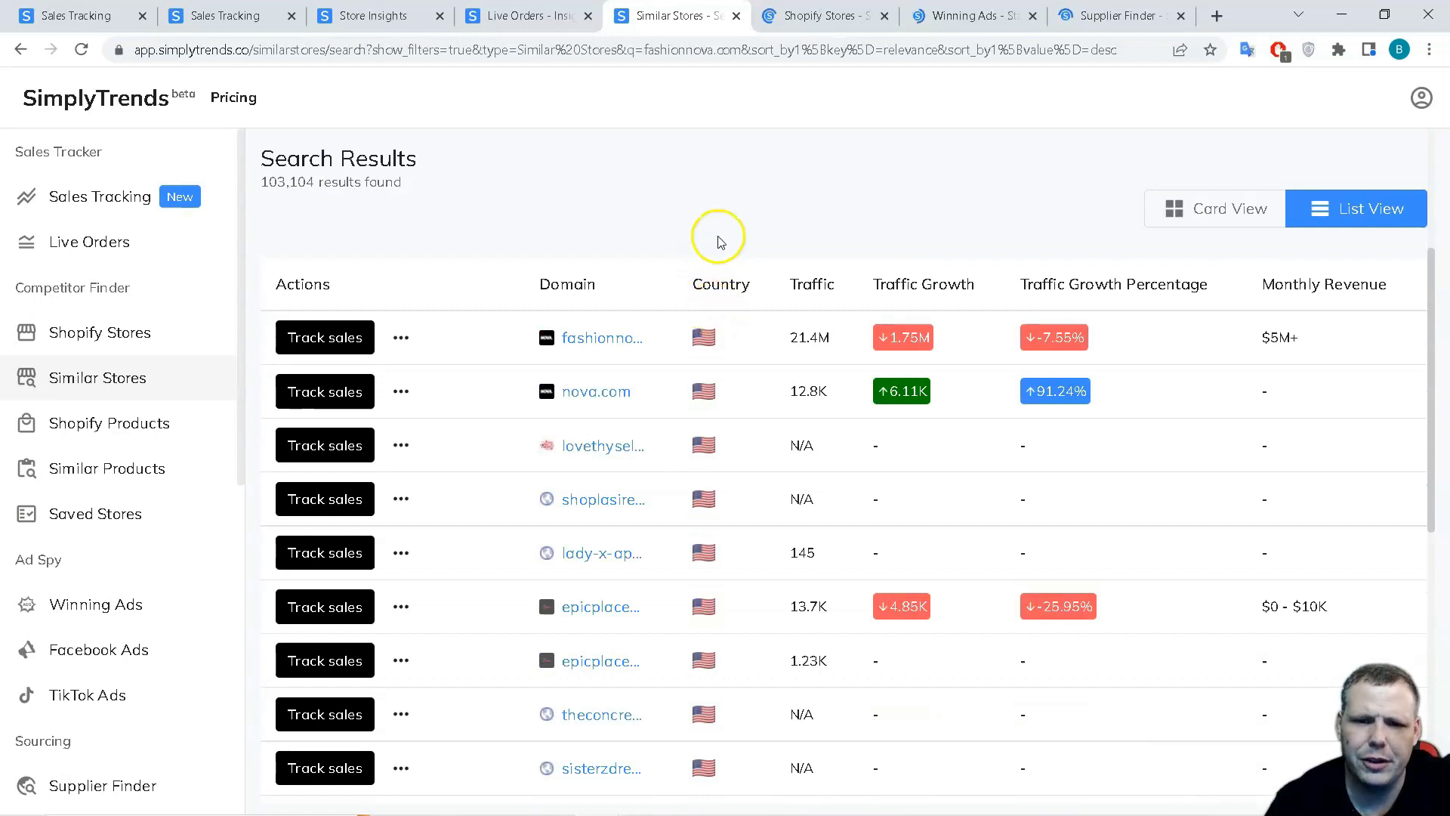
scroll(736, 453, down, 5)
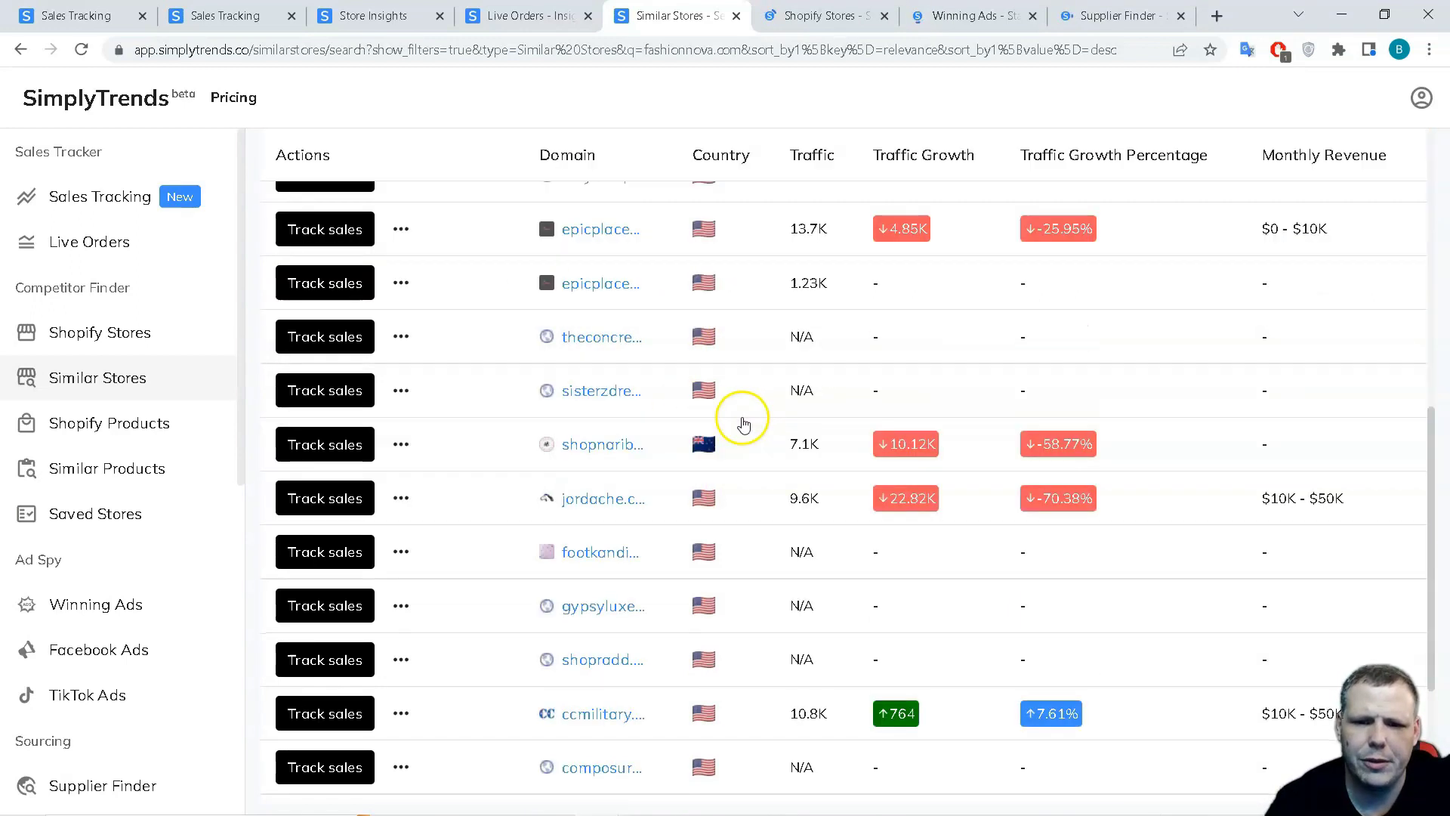
scroll(710, 400, down, 1)
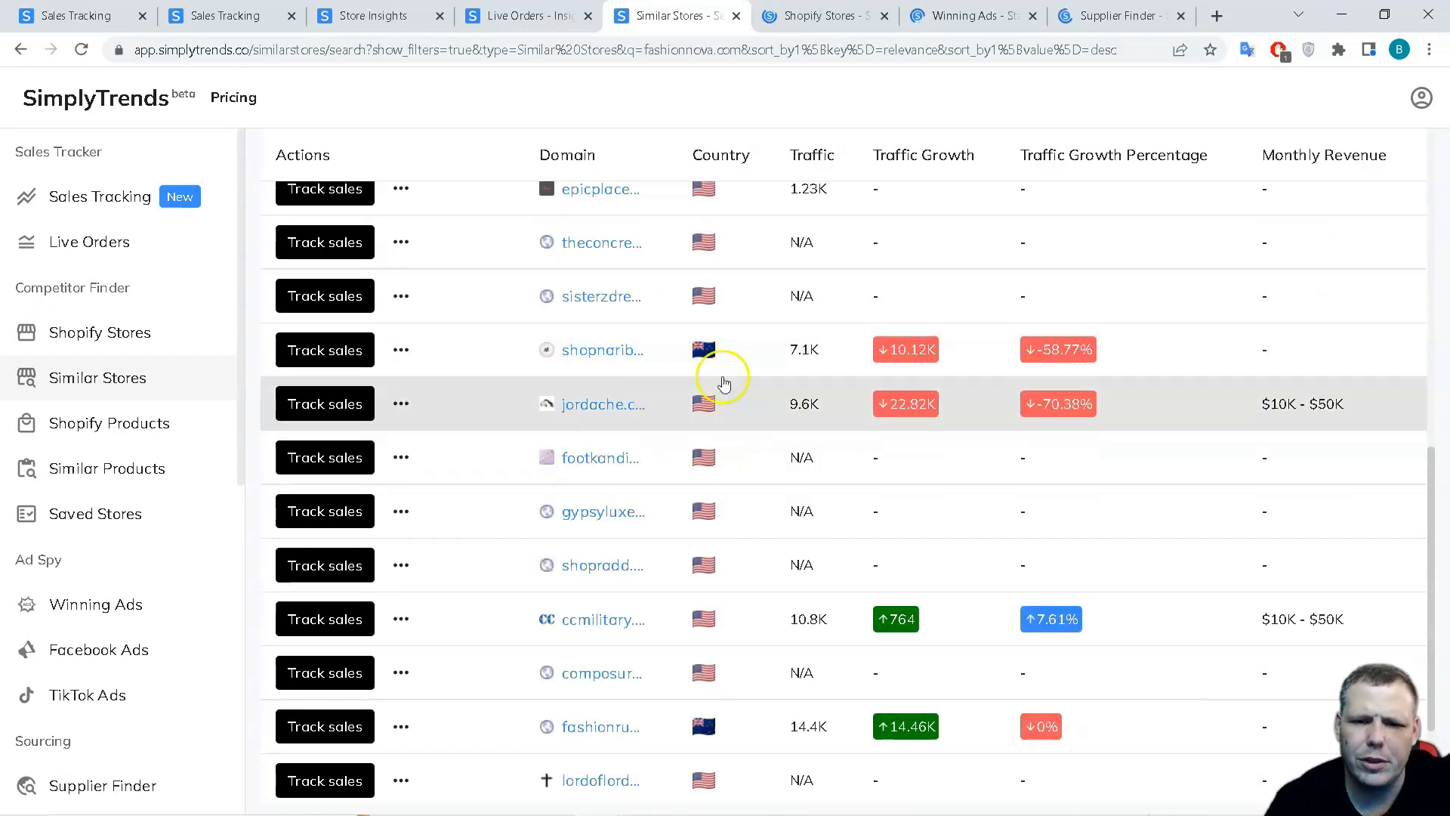
scroll(713, 381, up, 1)
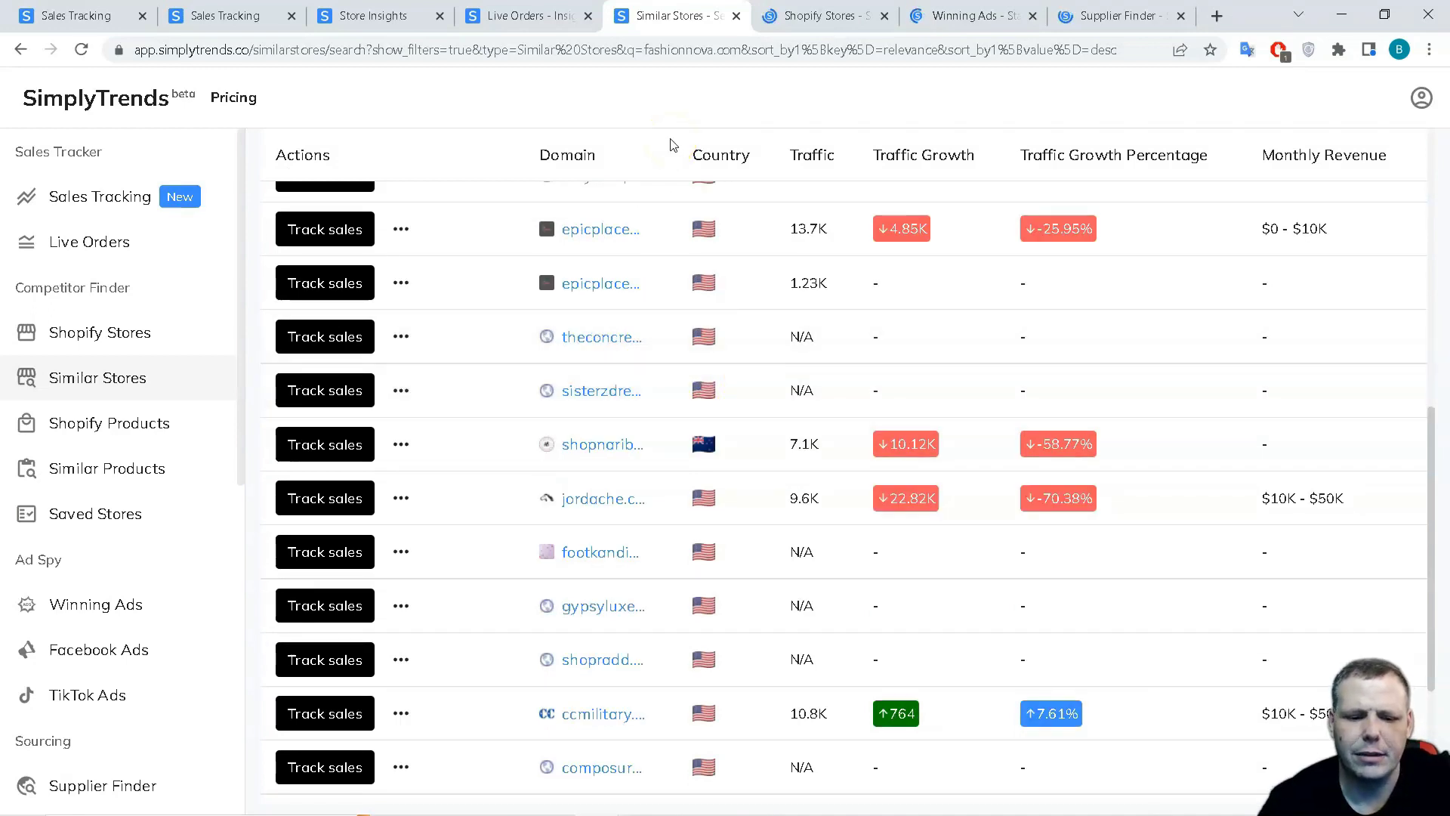
key(F11)
key(Home)
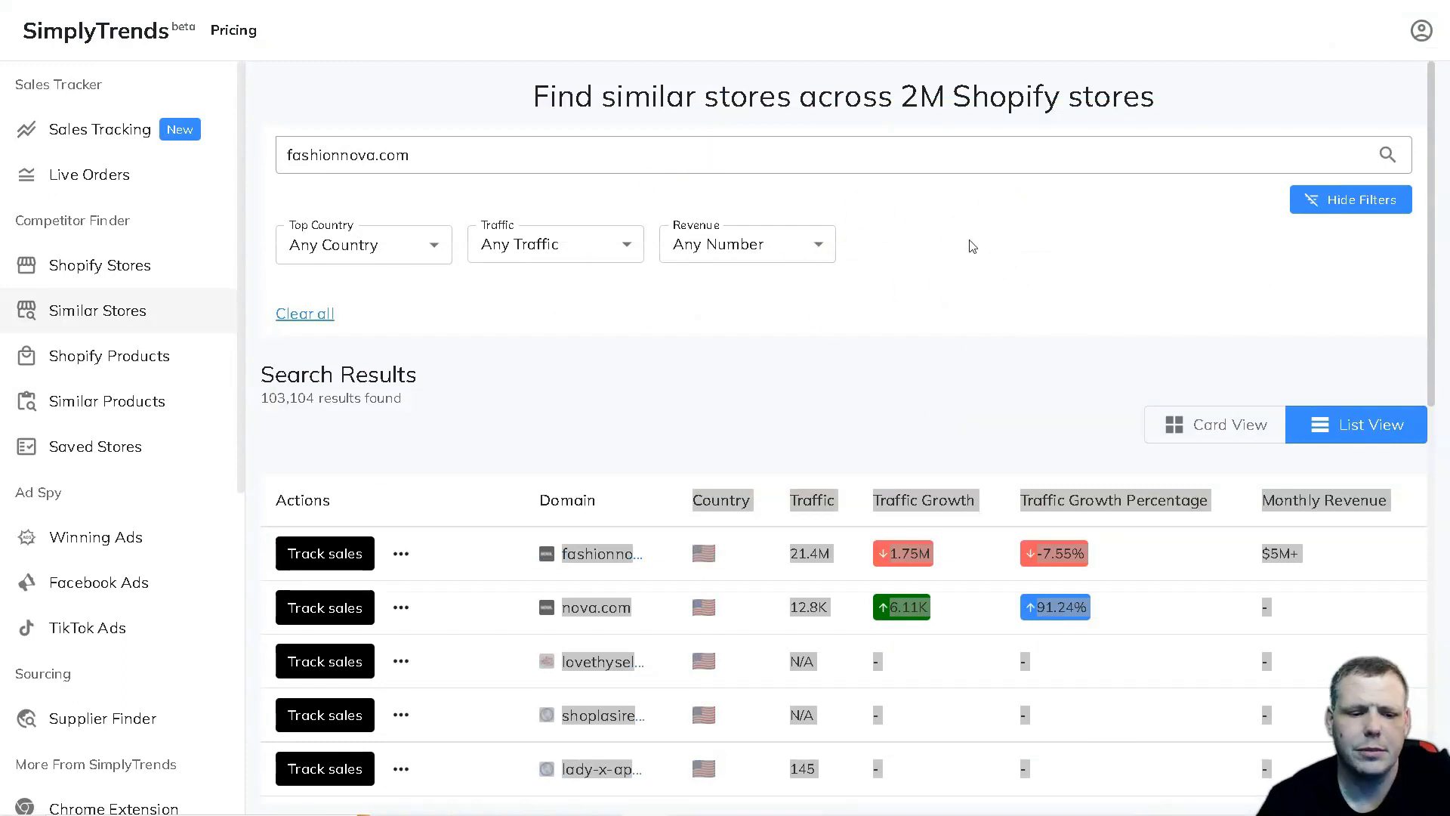
Step: Search Shopify stores for 'clothes' and scroll the 52,221 results
click(949, 297)
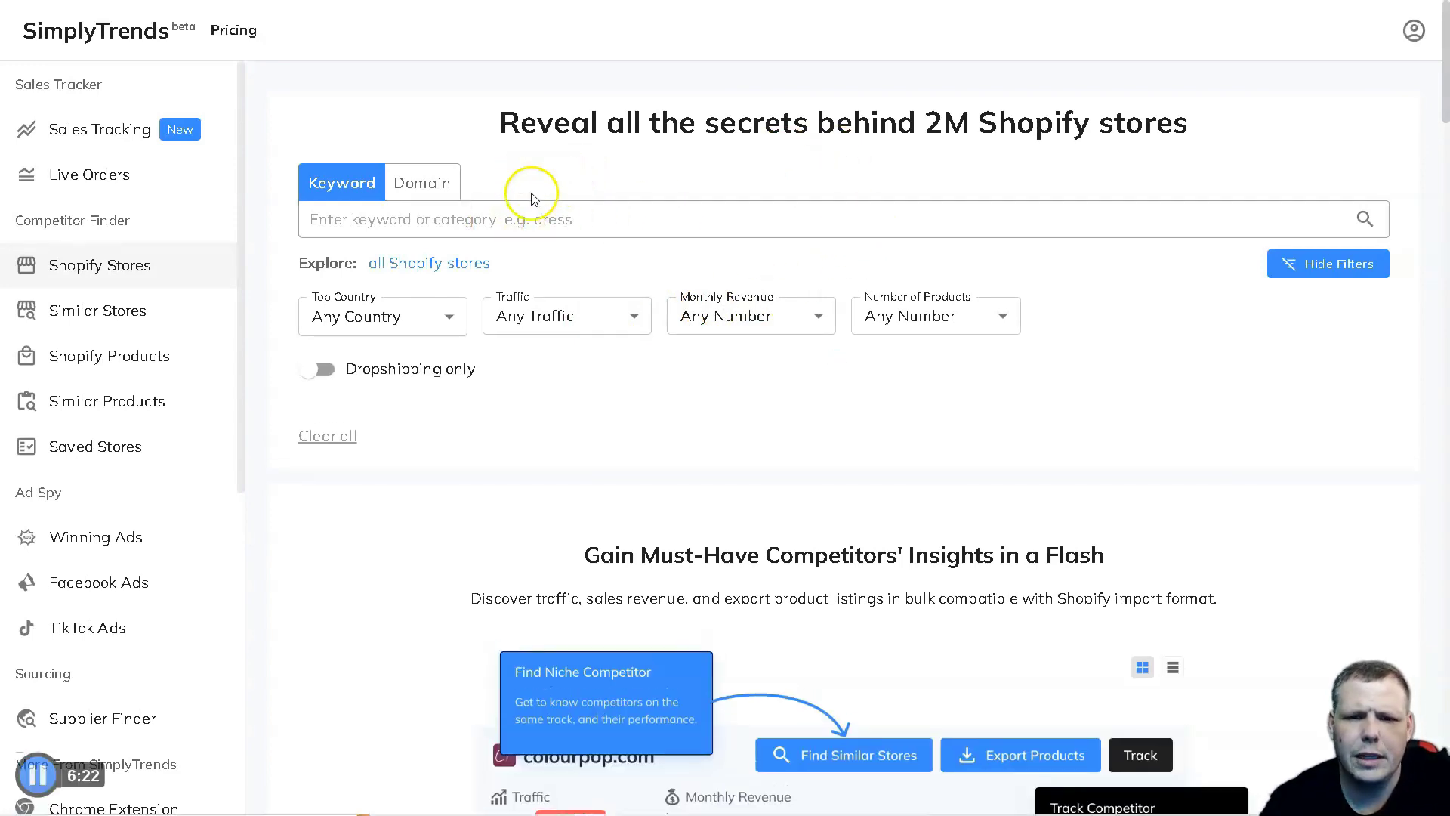
click(521, 219)
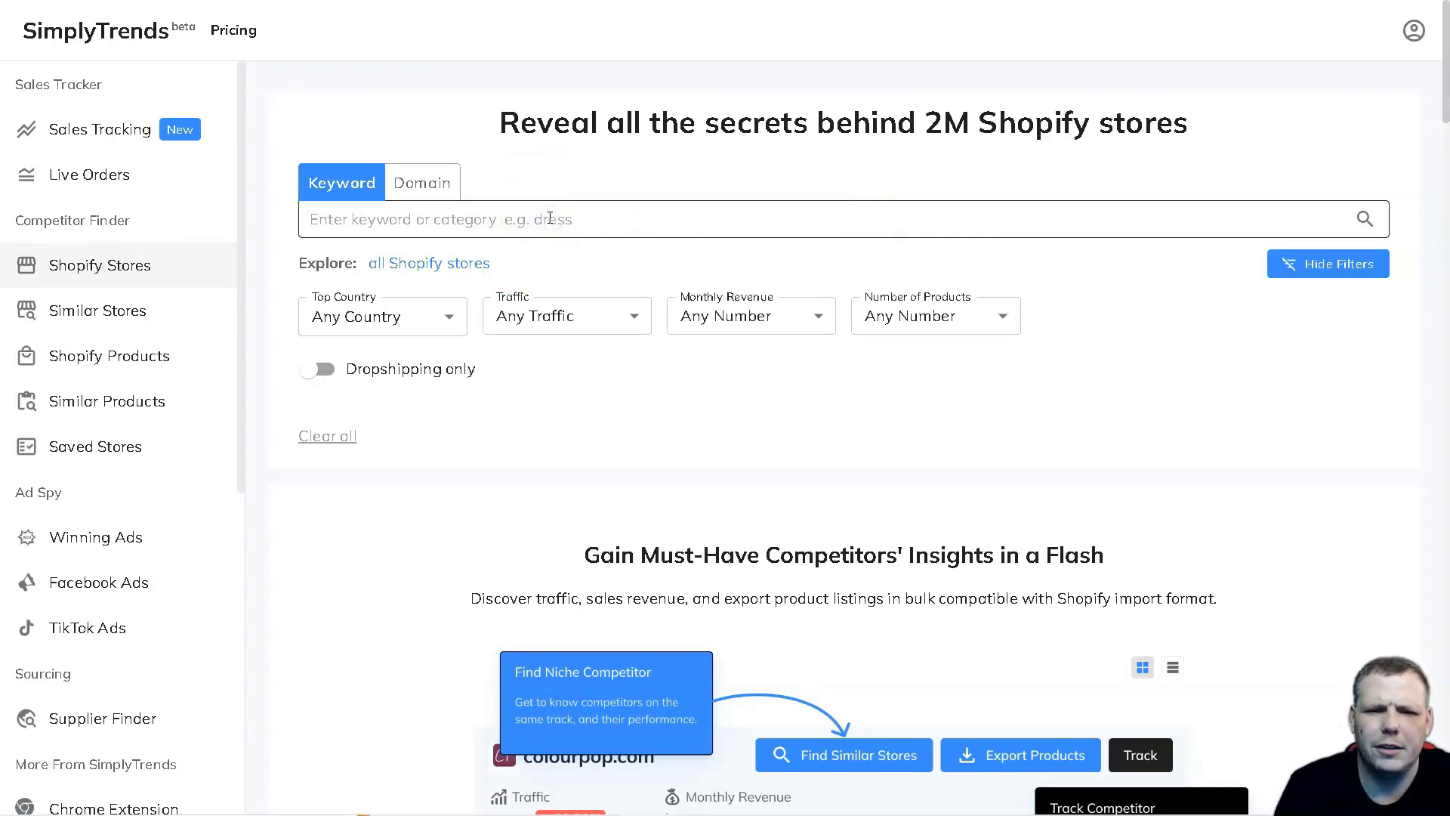
click(550, 218)
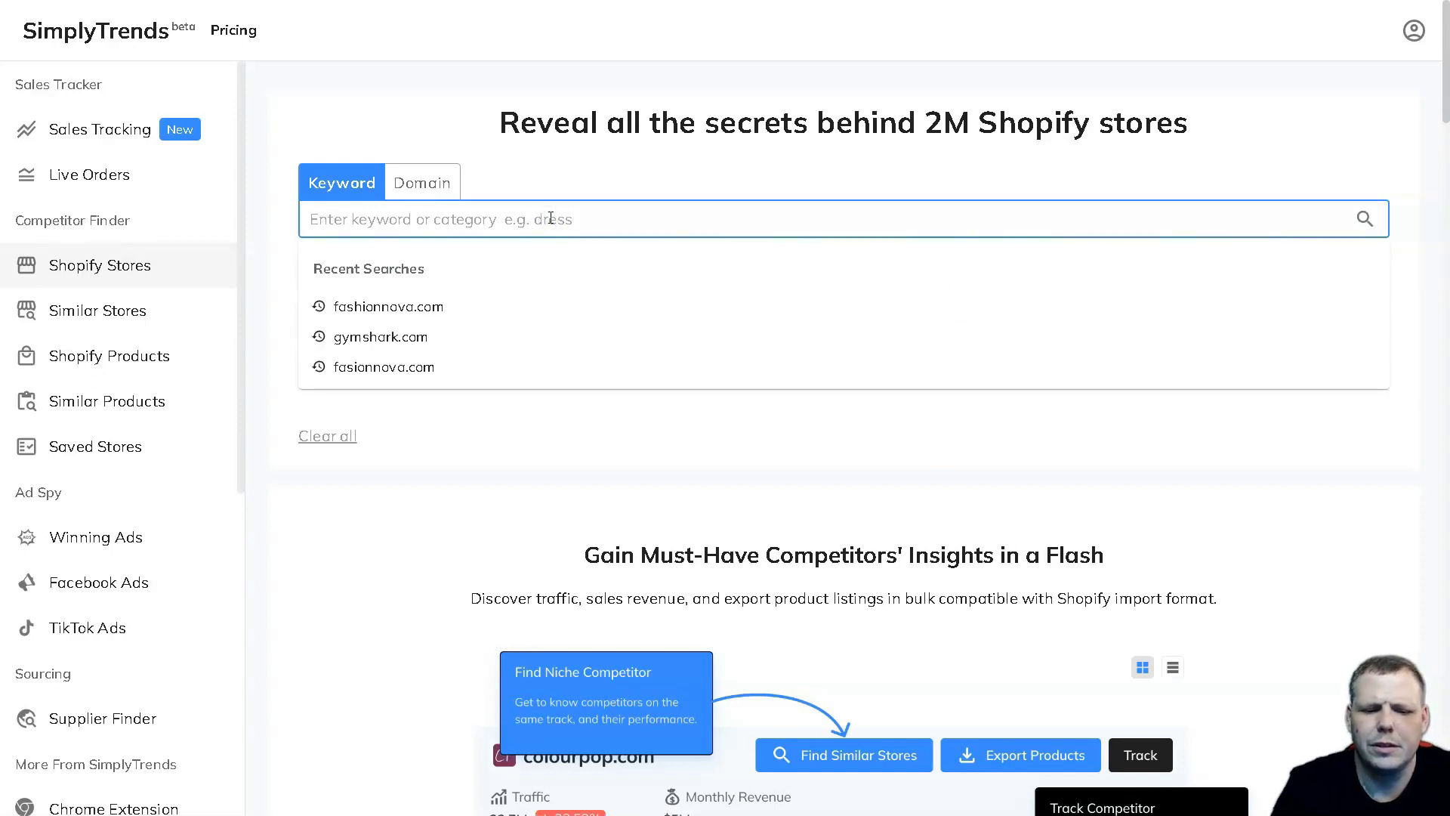
text(clothes)
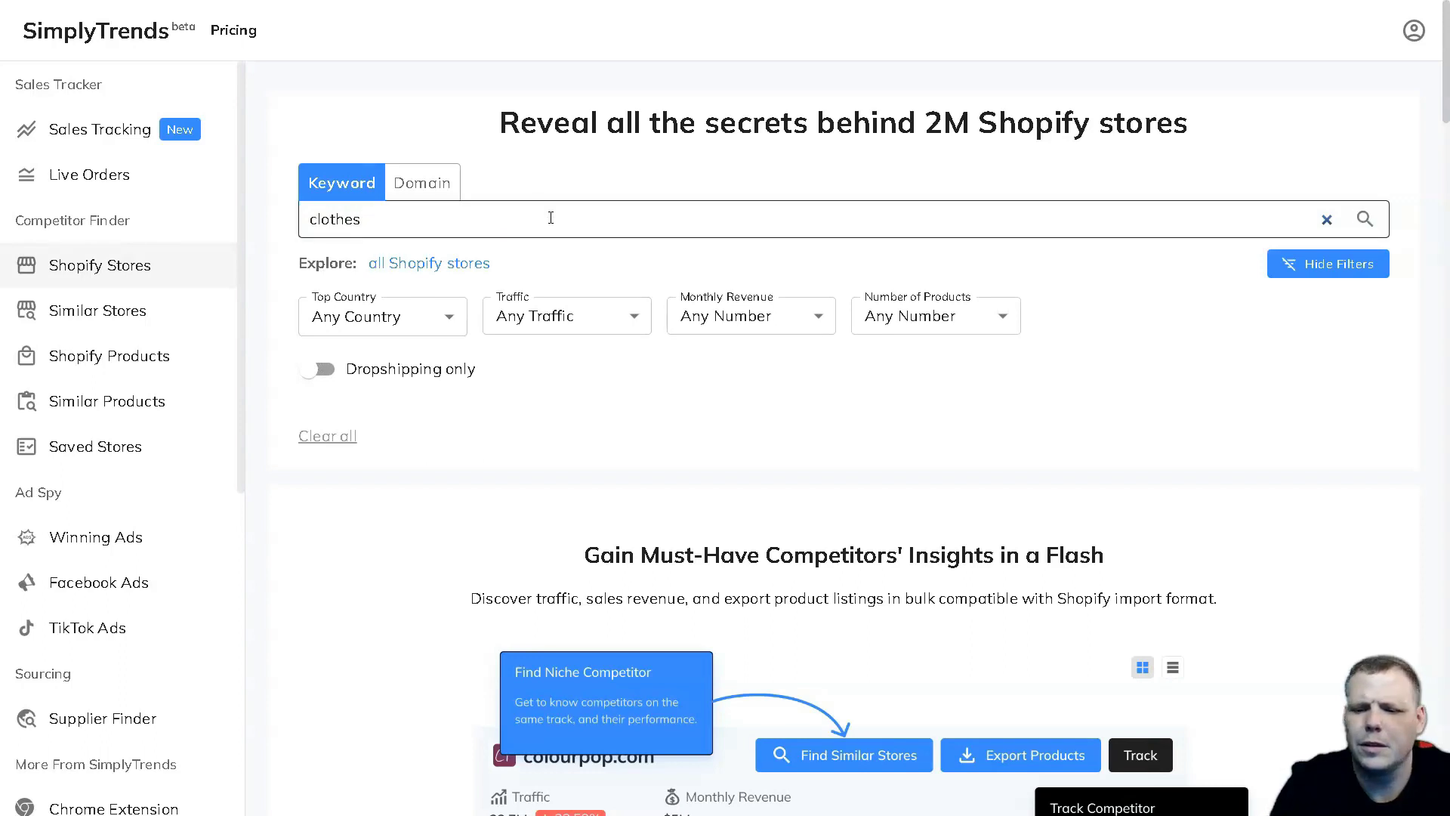
key(Return)
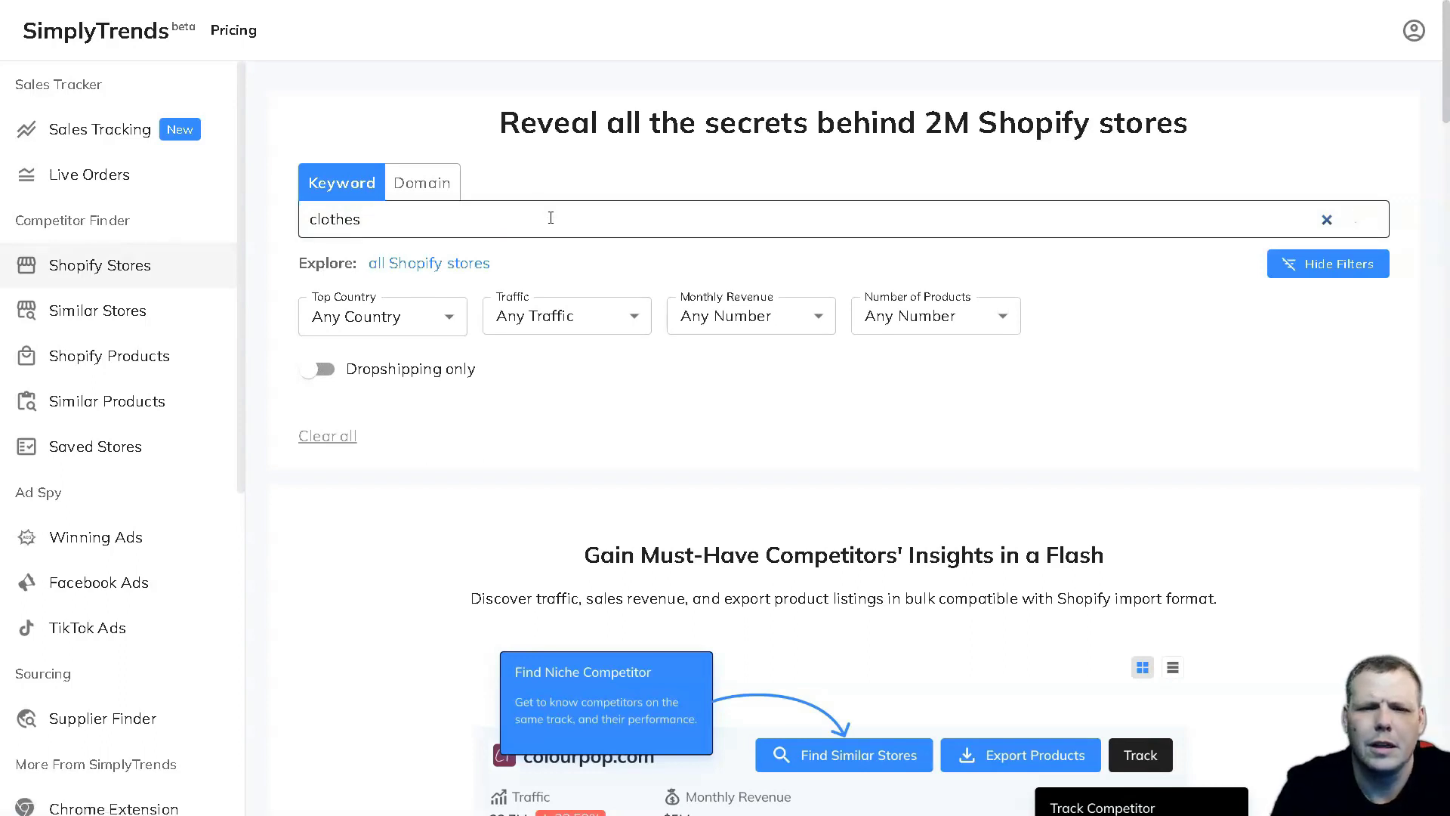
click(1101, 176)
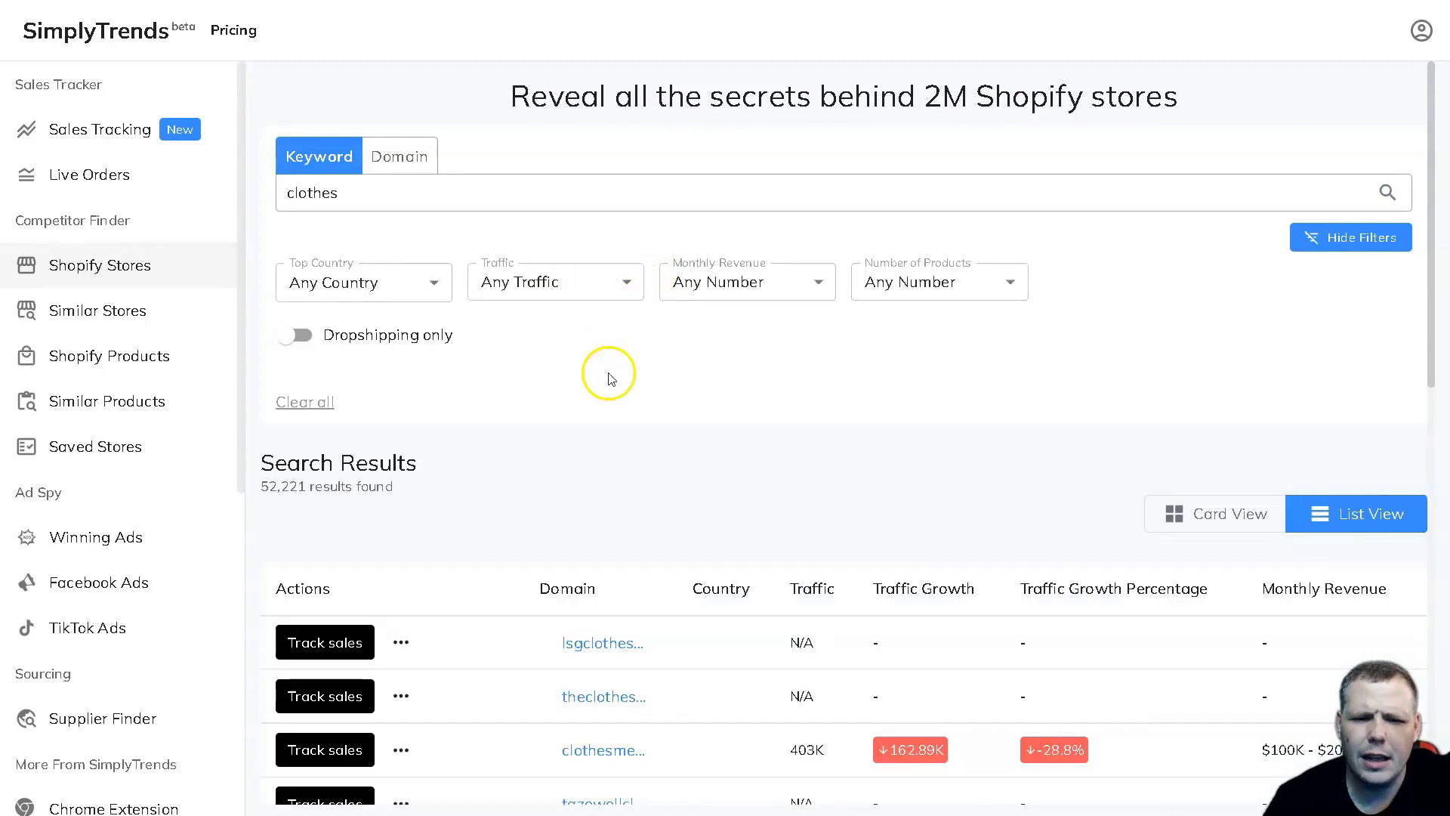
scroll(461, 446, down, 3)
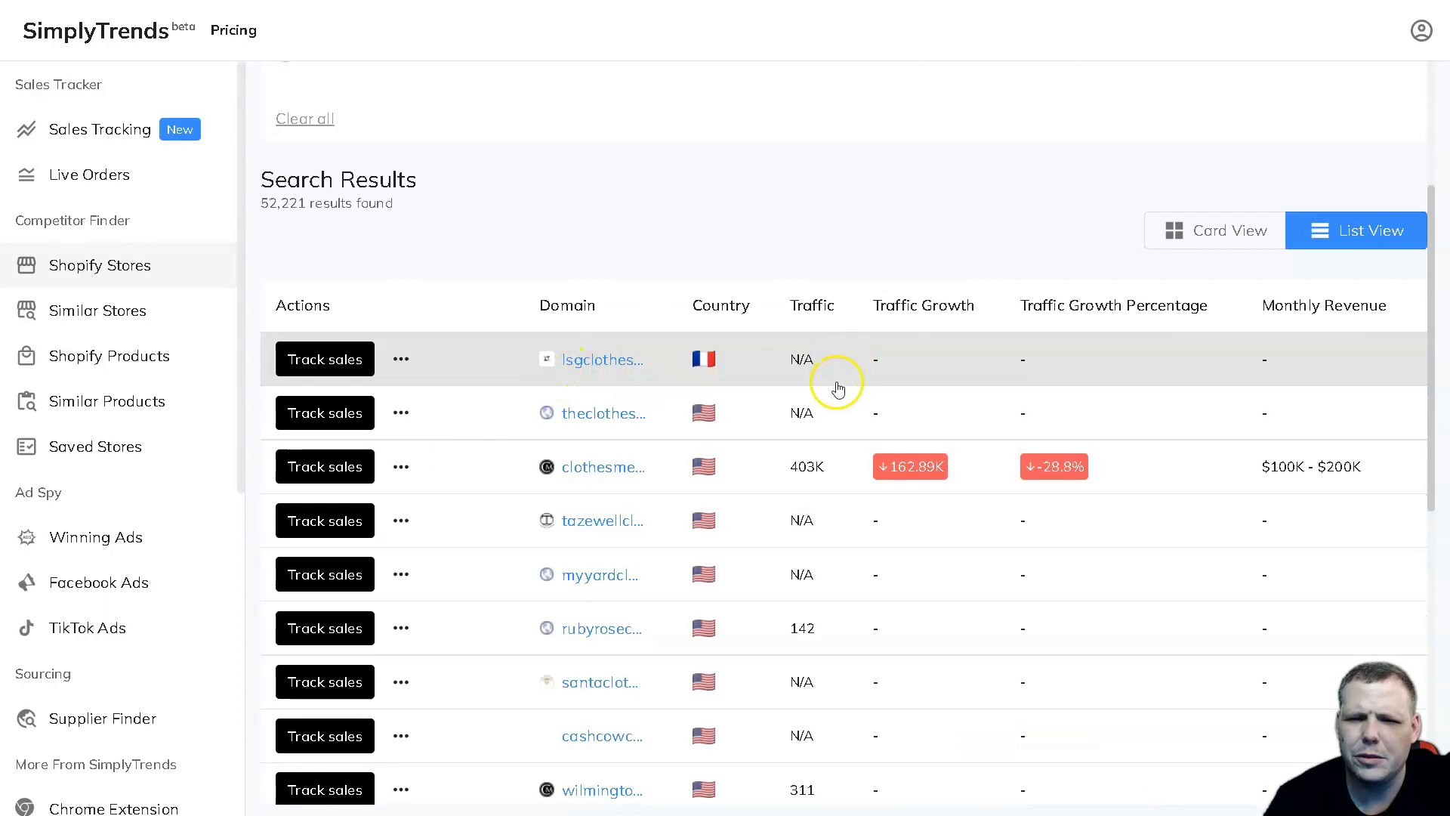
scroll(643, 246, up, 3)
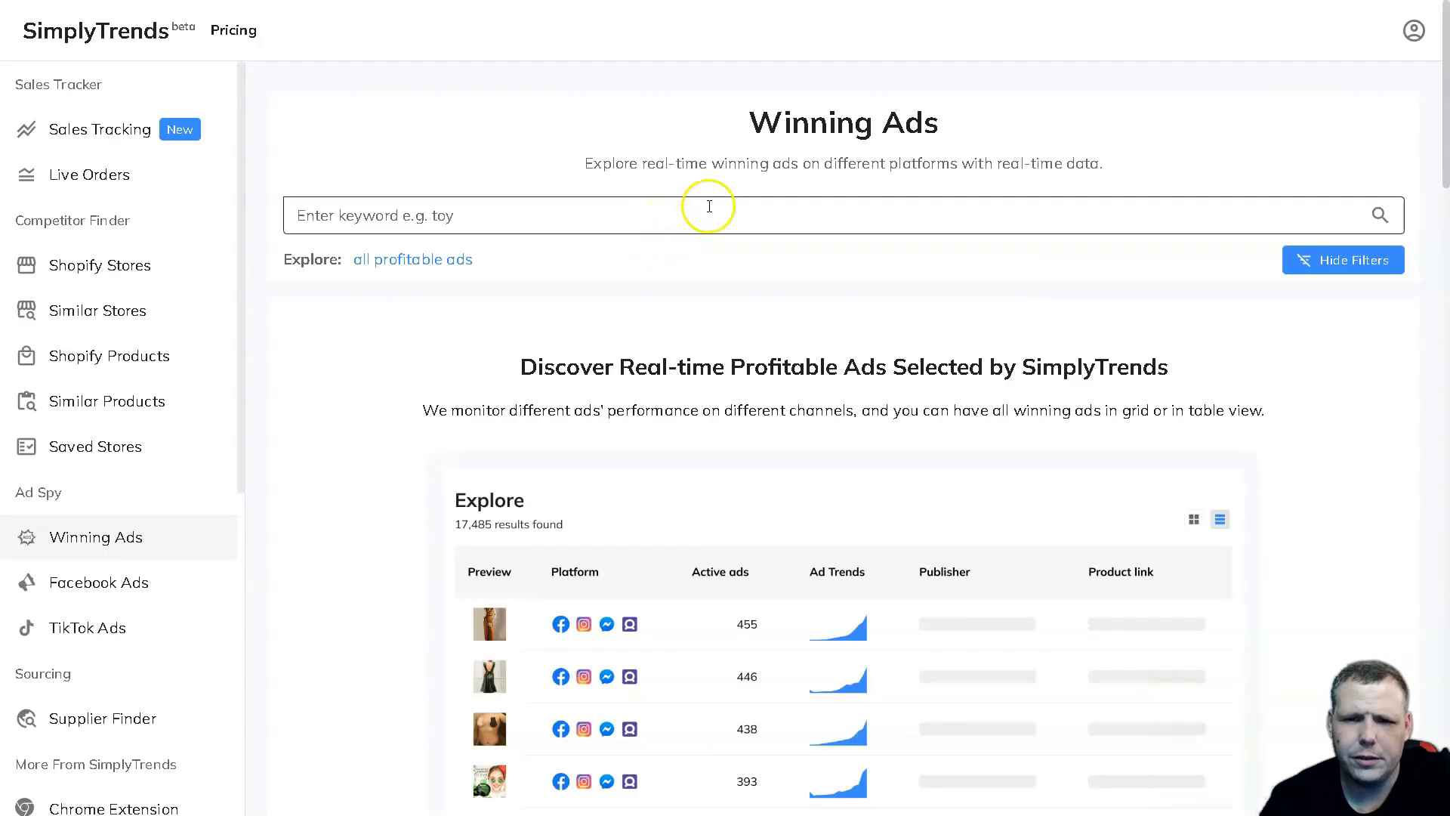
Step: Enter 'mens jackets' in the Winning Ads keyword field and scroll the ads
scroll(658, 246, down, 2)
scroll(662, 250, up, 2)
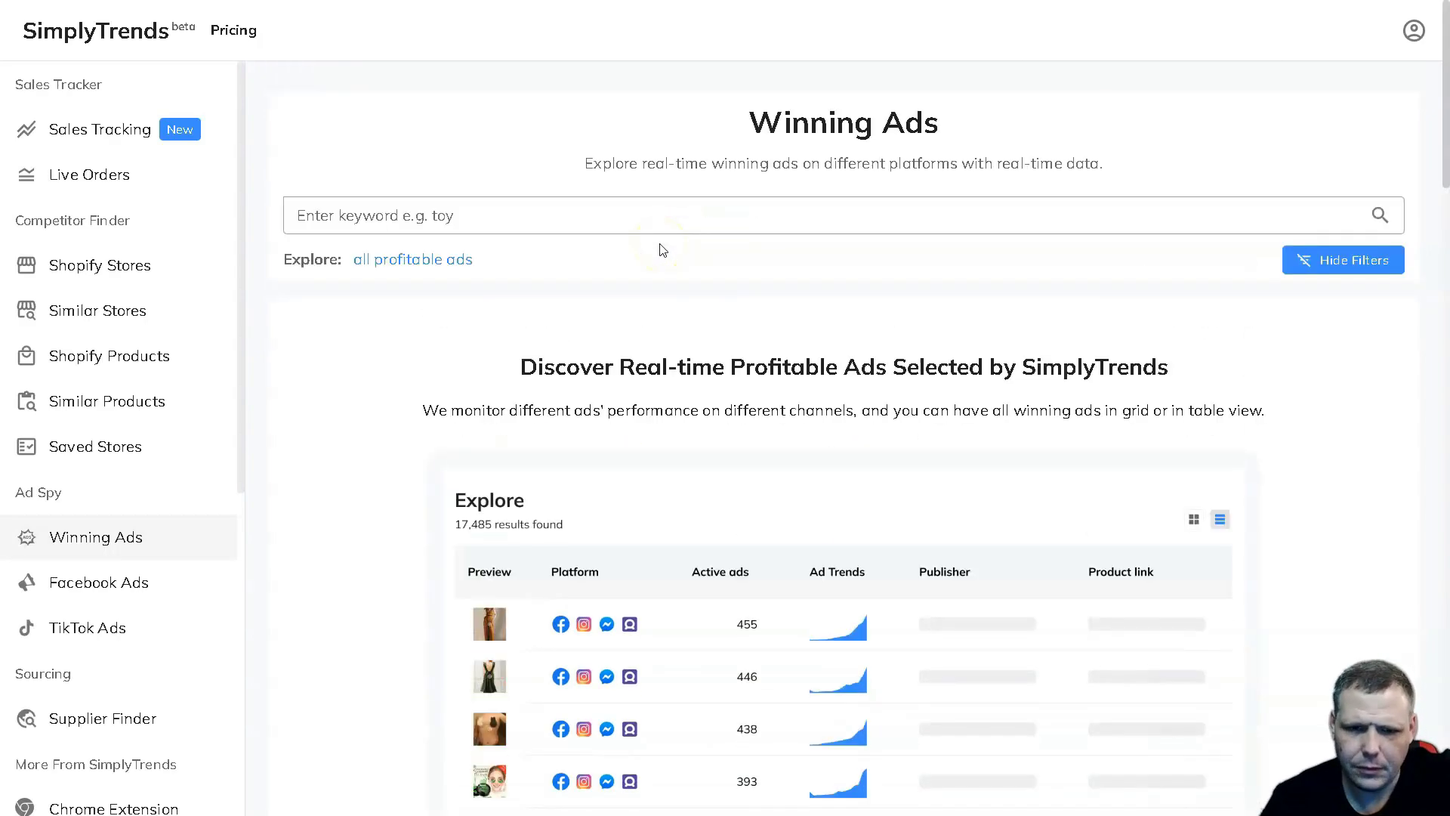
click(603, 227)
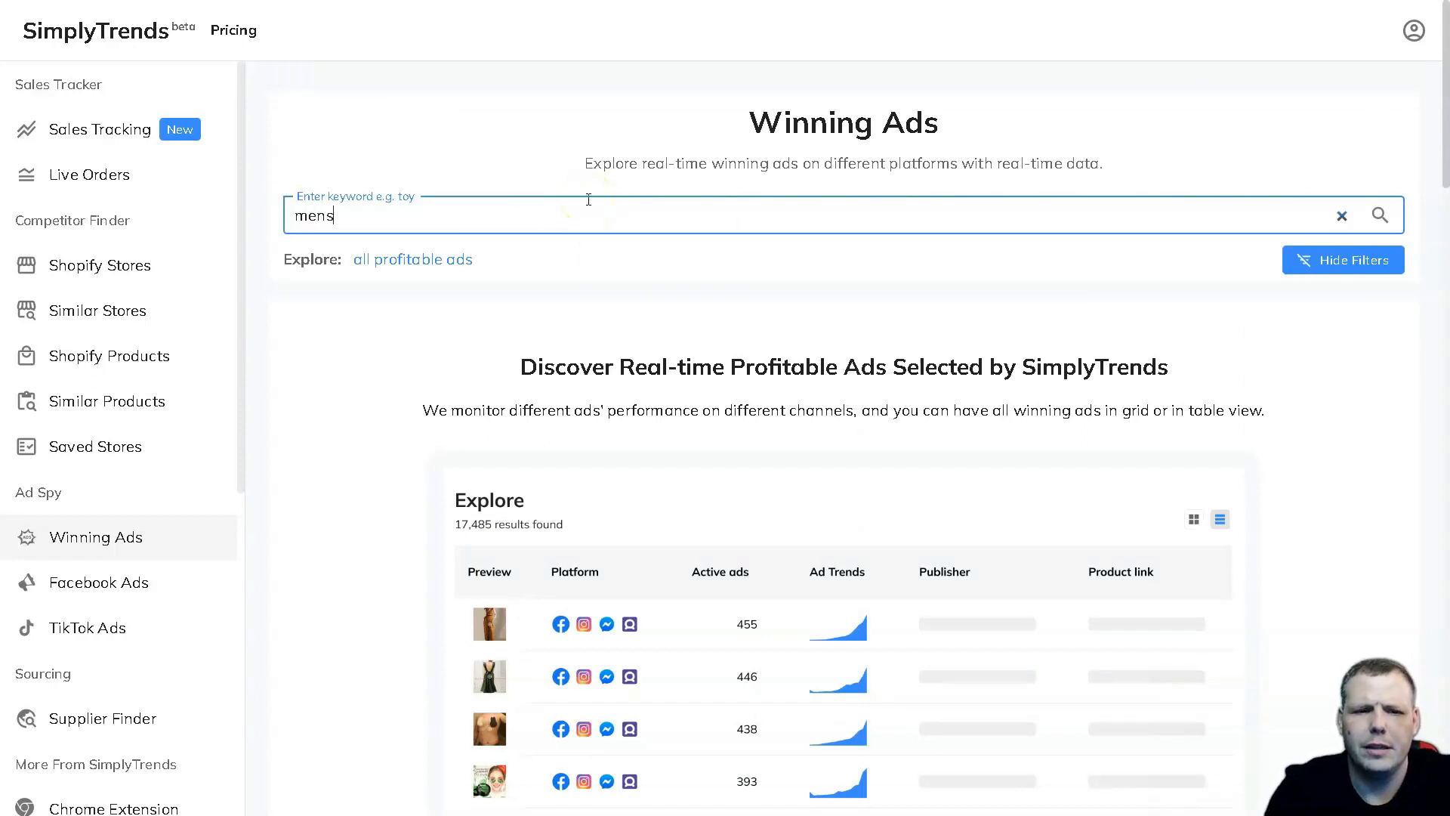
text(mens jack)
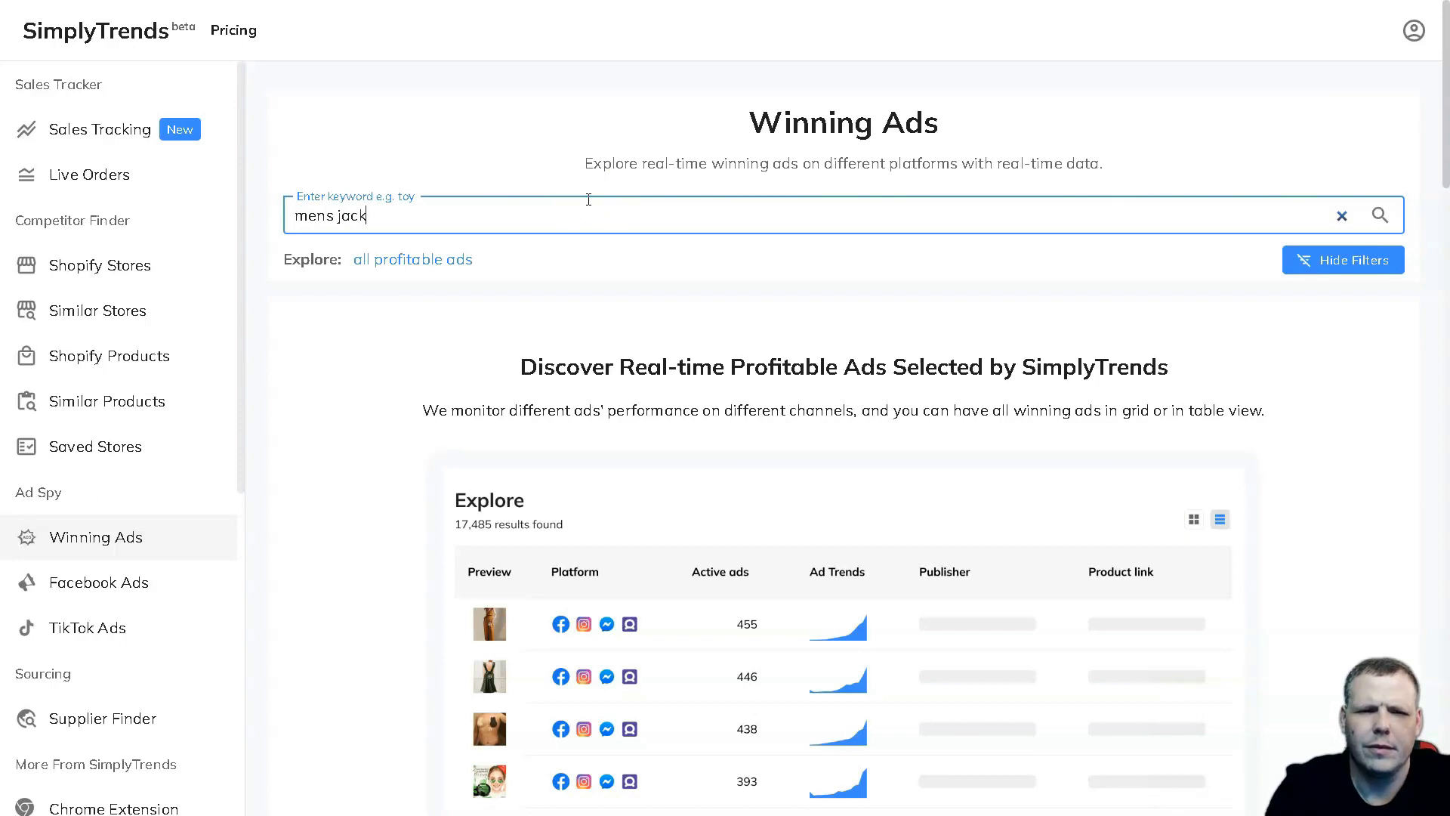
text(ets)
scroll(1440, 333, down, 1)
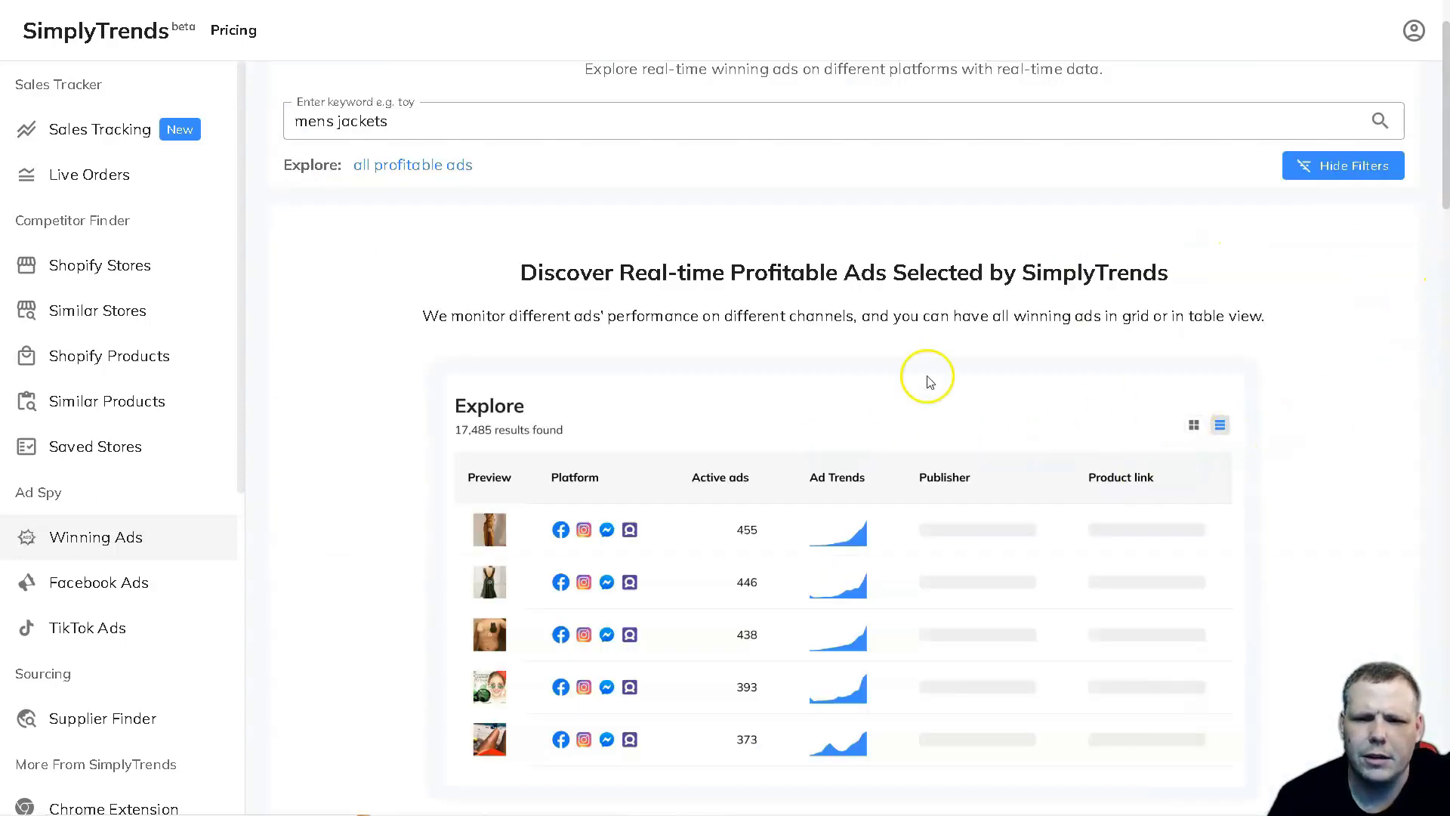
scroll(929, 381, down, 2)
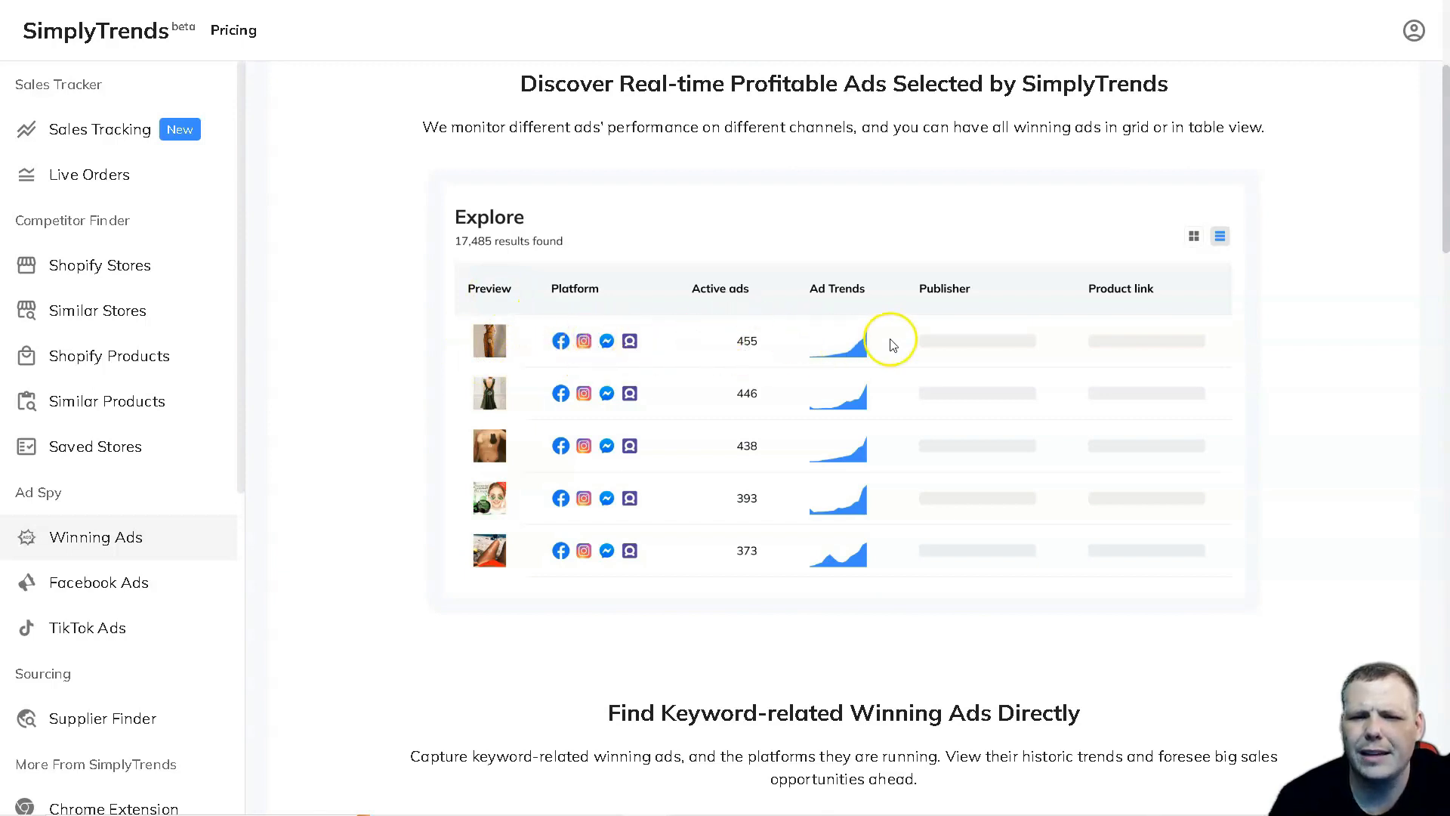
scroll(1101, 291, down, 2)
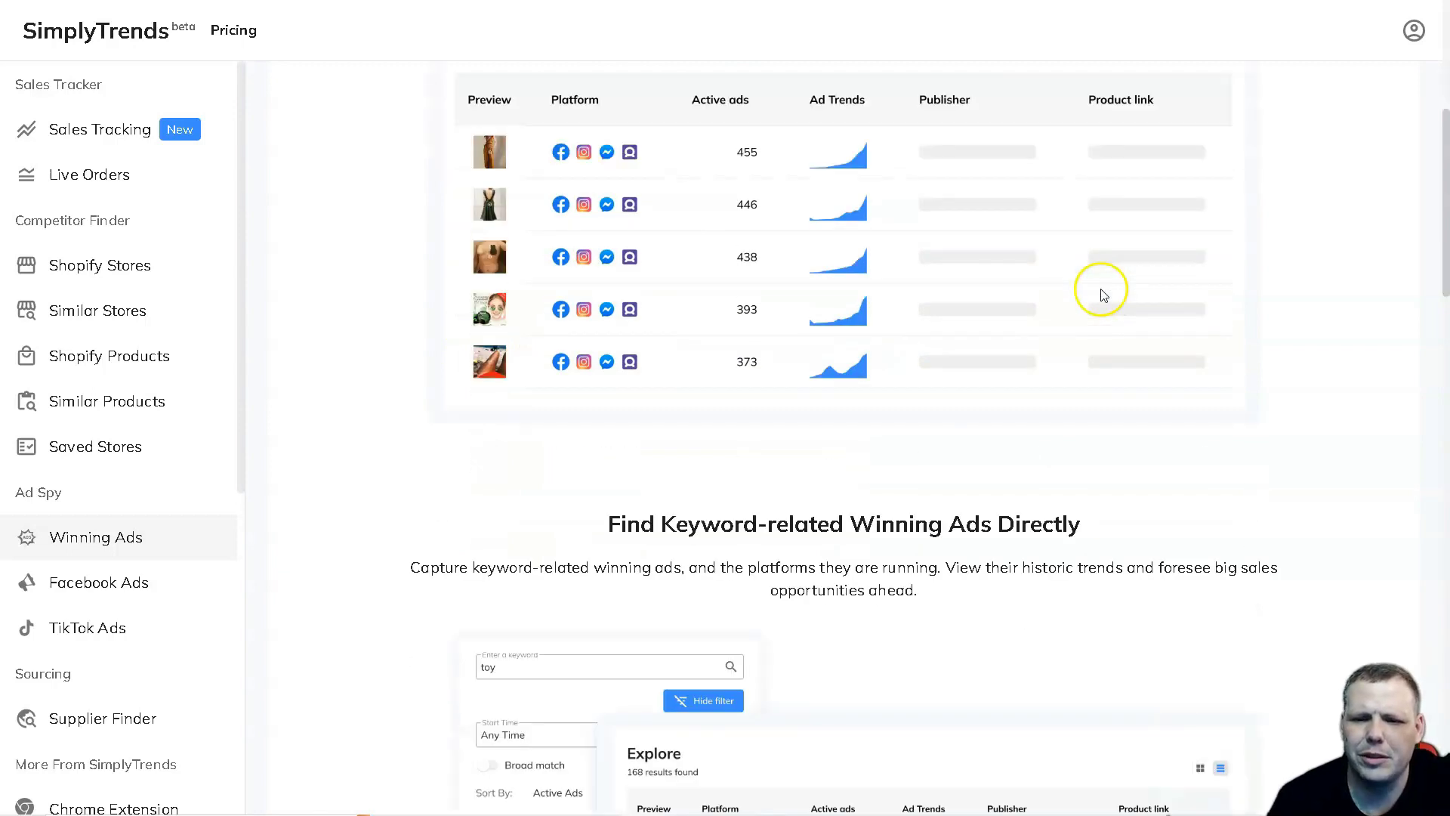
scroll(1064, 310, up, 5)
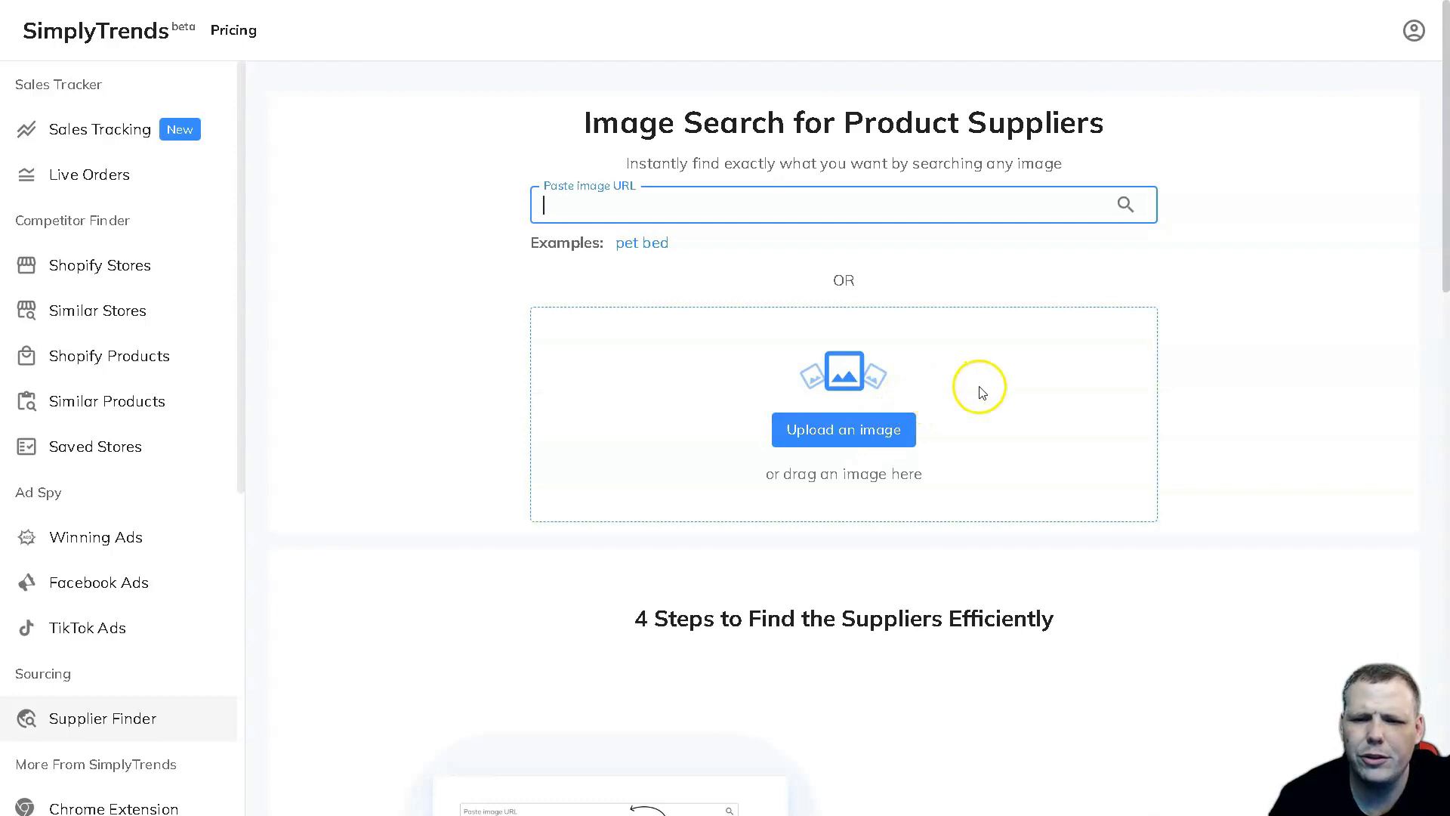
Step: Load the pet bed example image (Bamboo5.jpg) and run the supplier image search
click(638, 244)
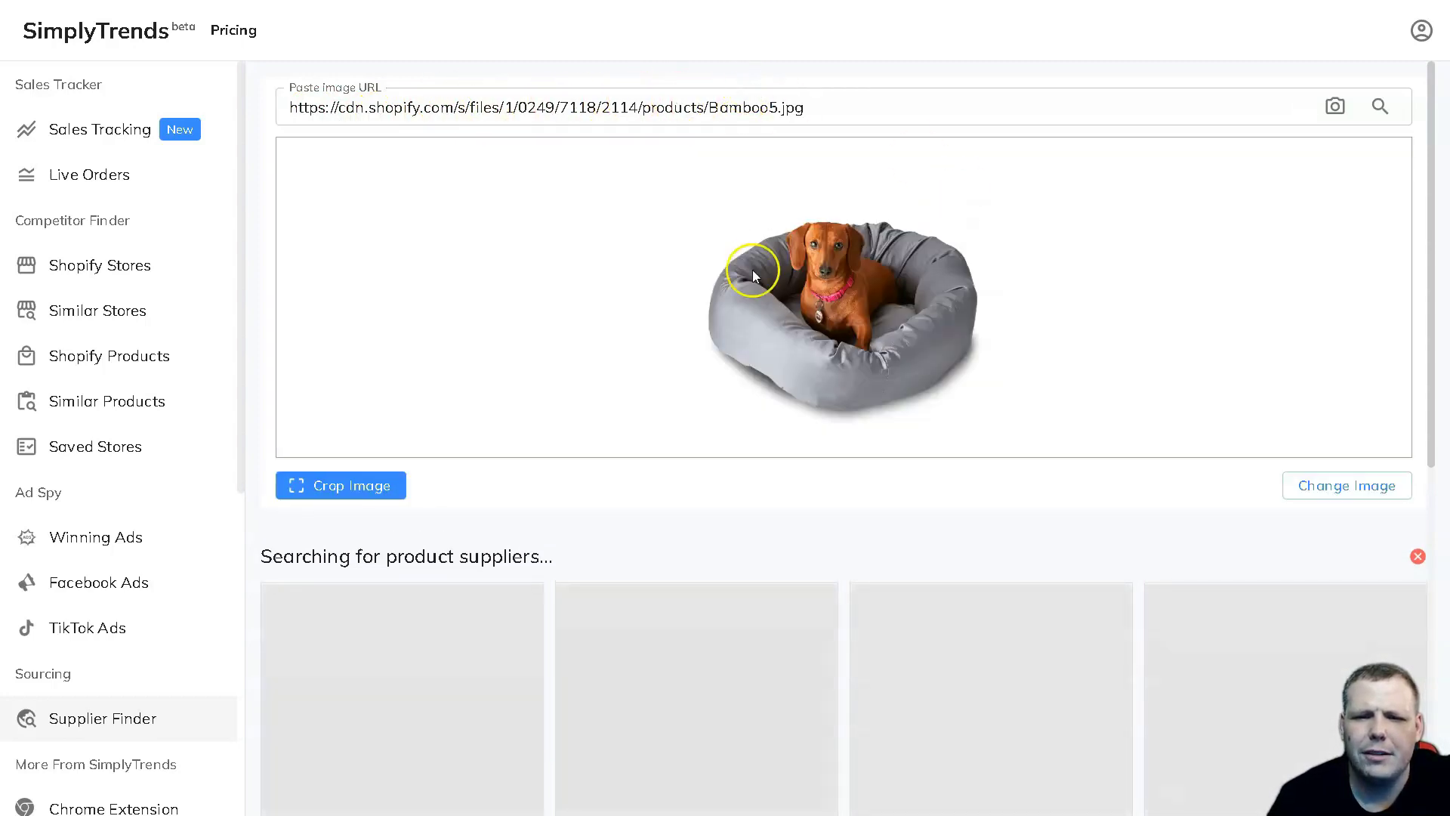
scroll(635, 273, down, 3)
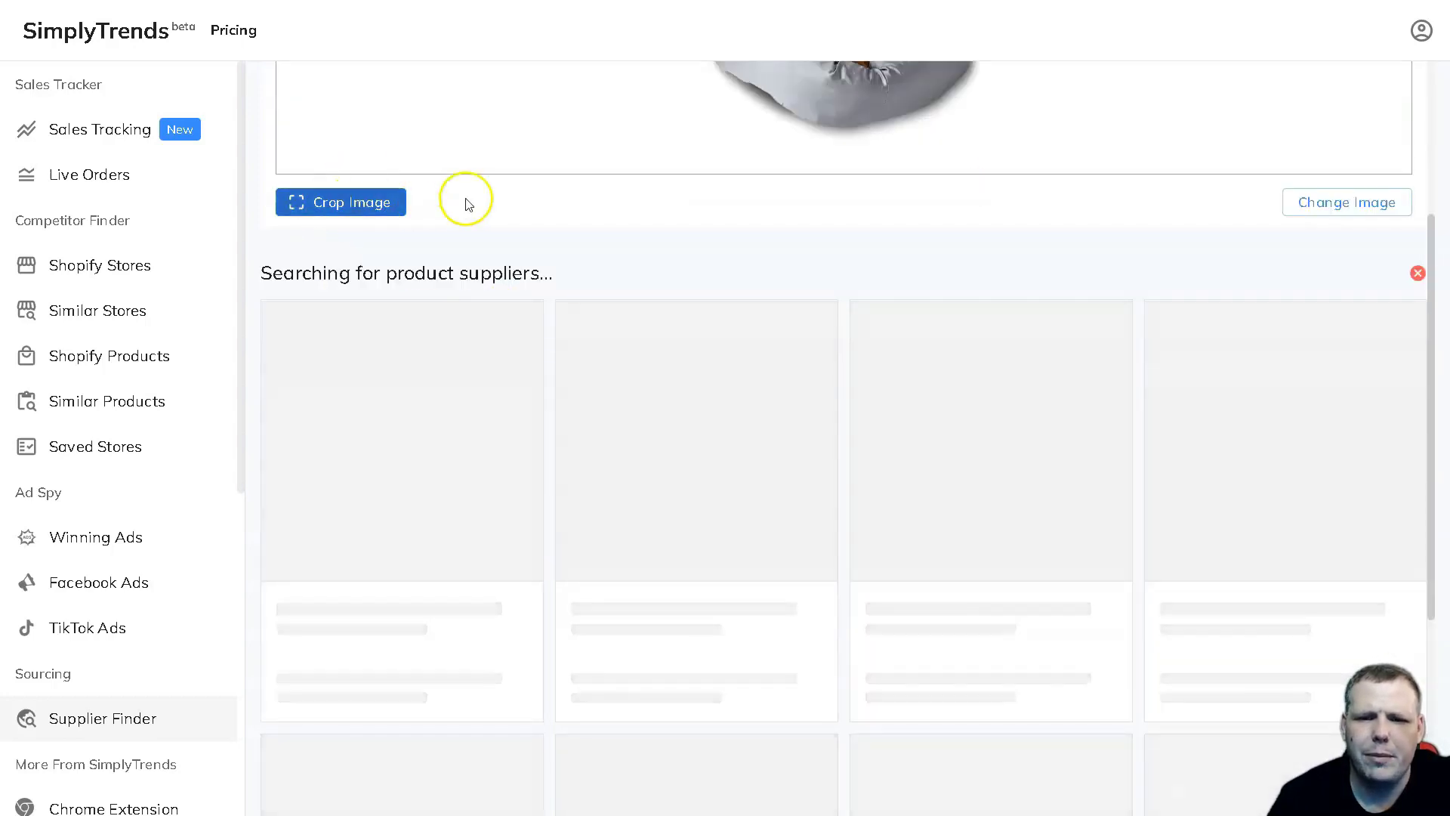
scroll(475, 199, down, 2)
scroll(491, 201, up, 2)
scroll(494, 203, up, 3)
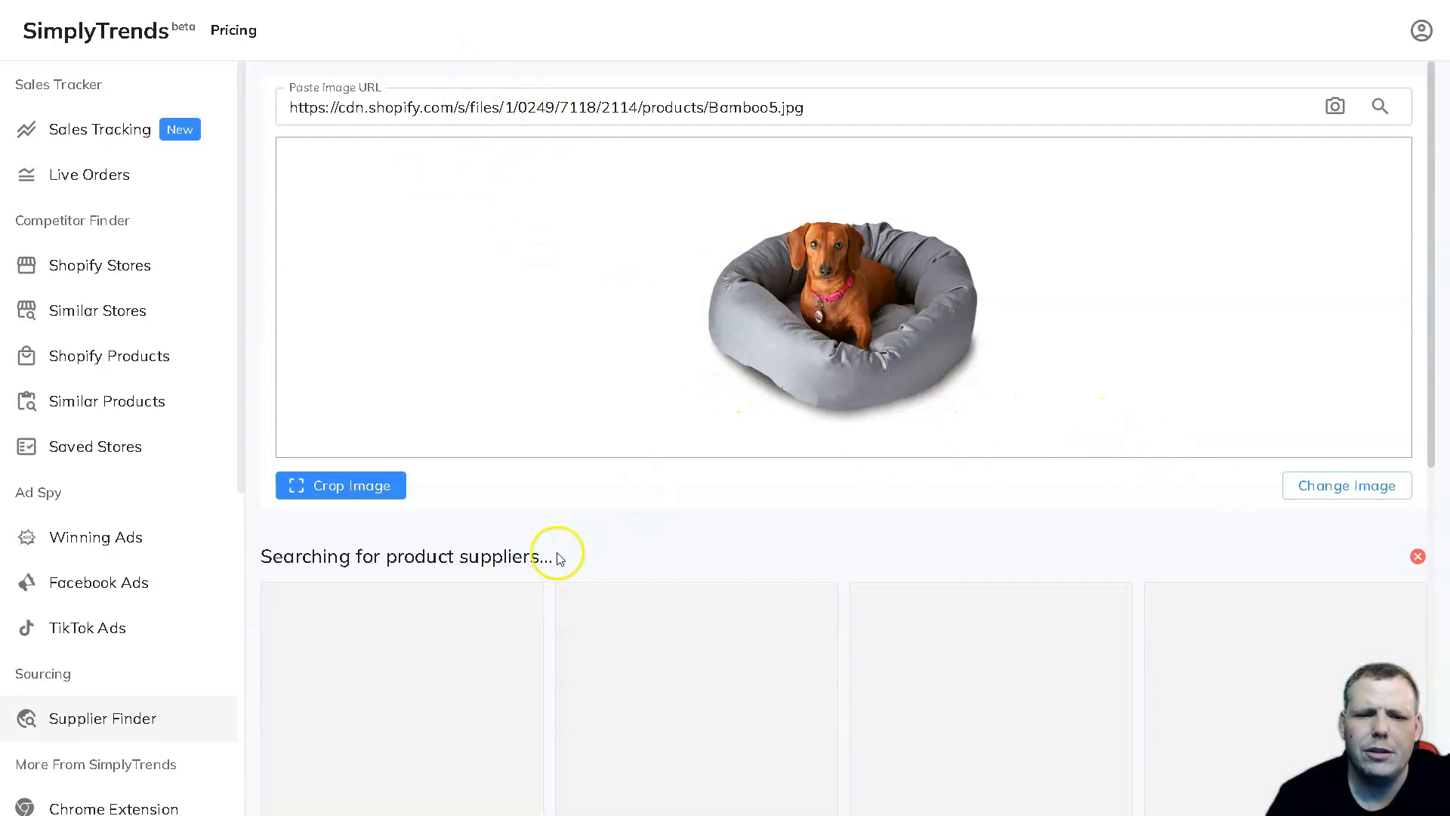
scroll(679, 375, down, 3)
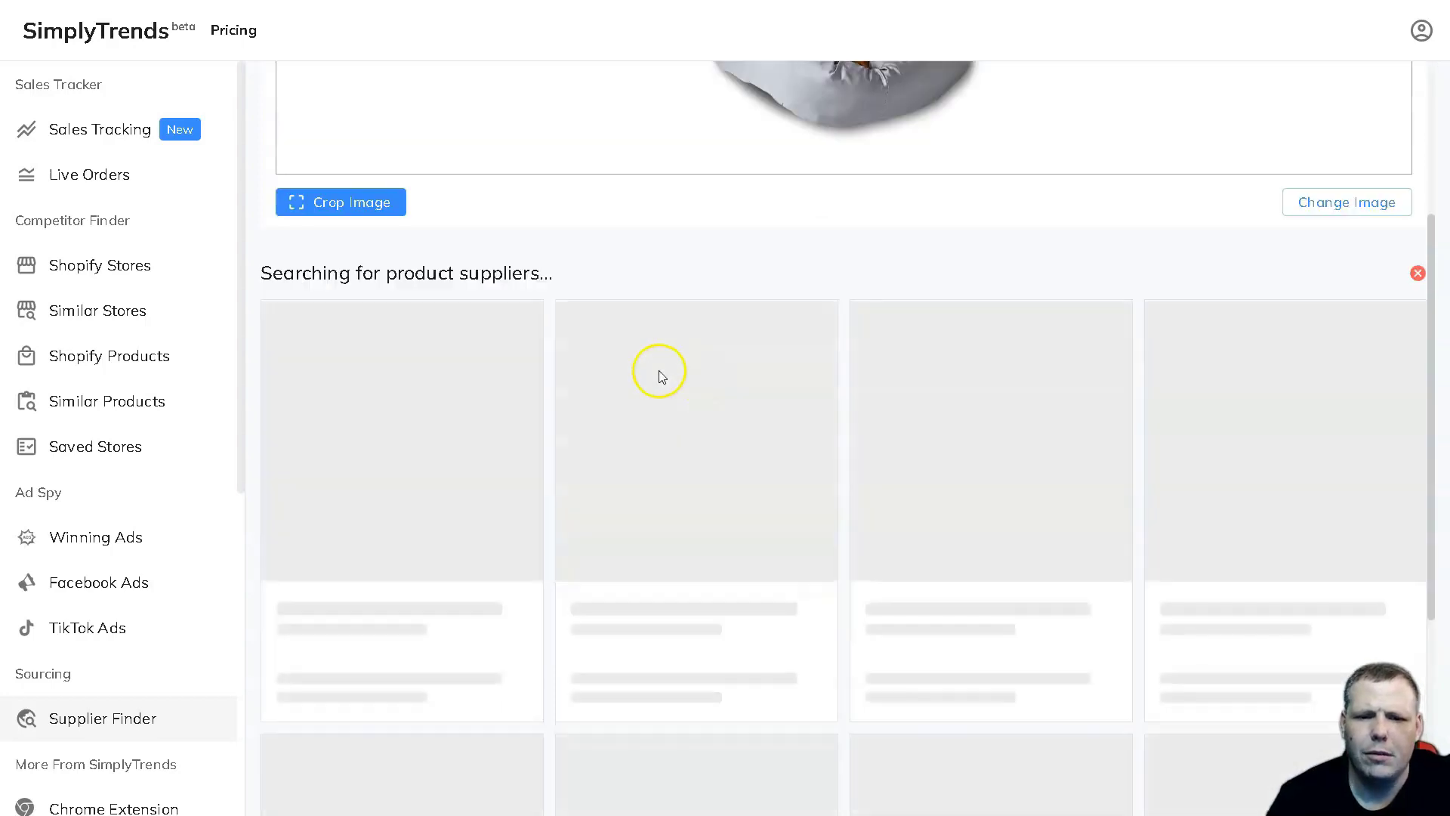
scroll(741, 352, down, 4)
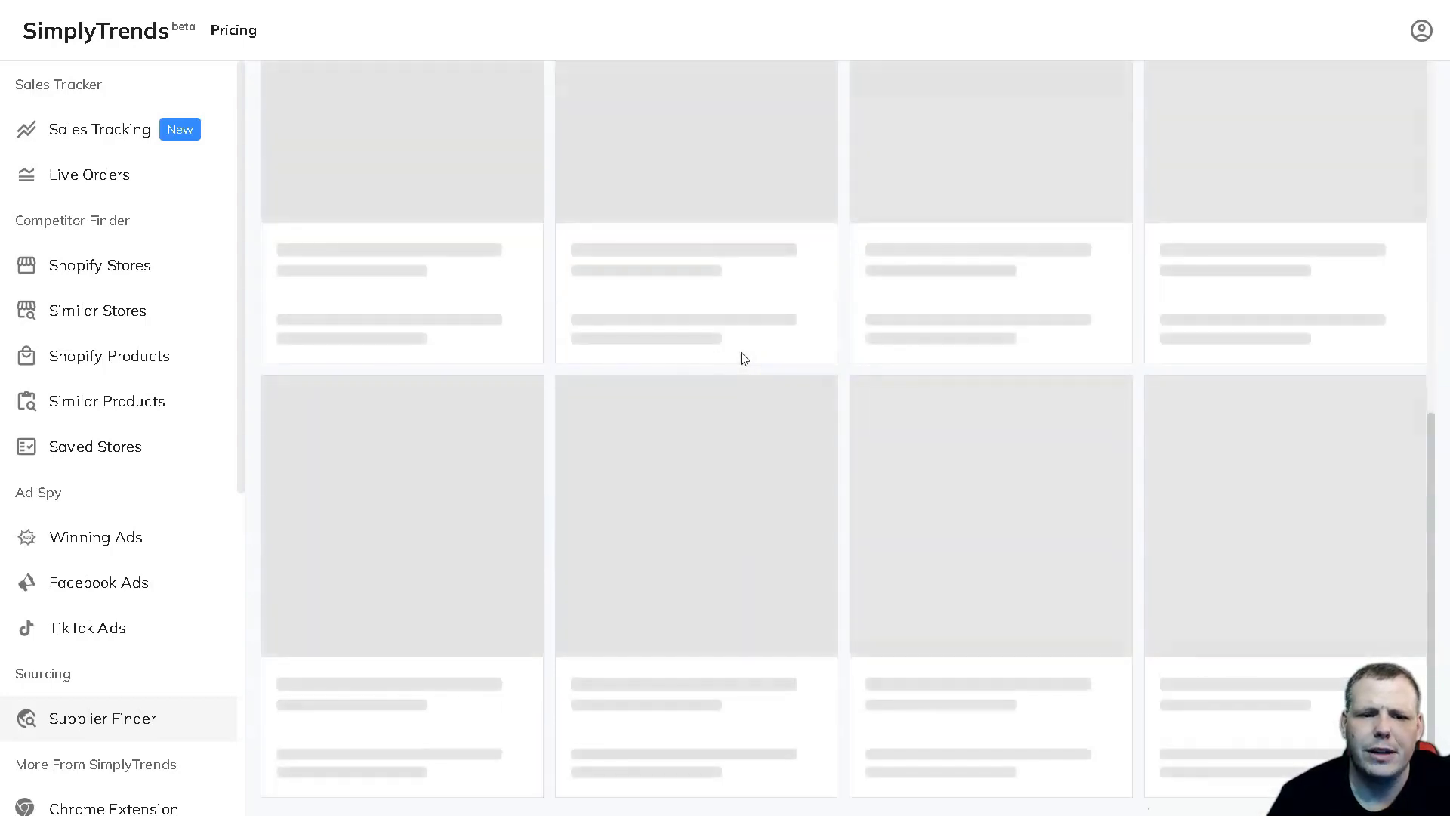
scroll(741, 352, up, 4)
scroll(741, 352, up, 3)
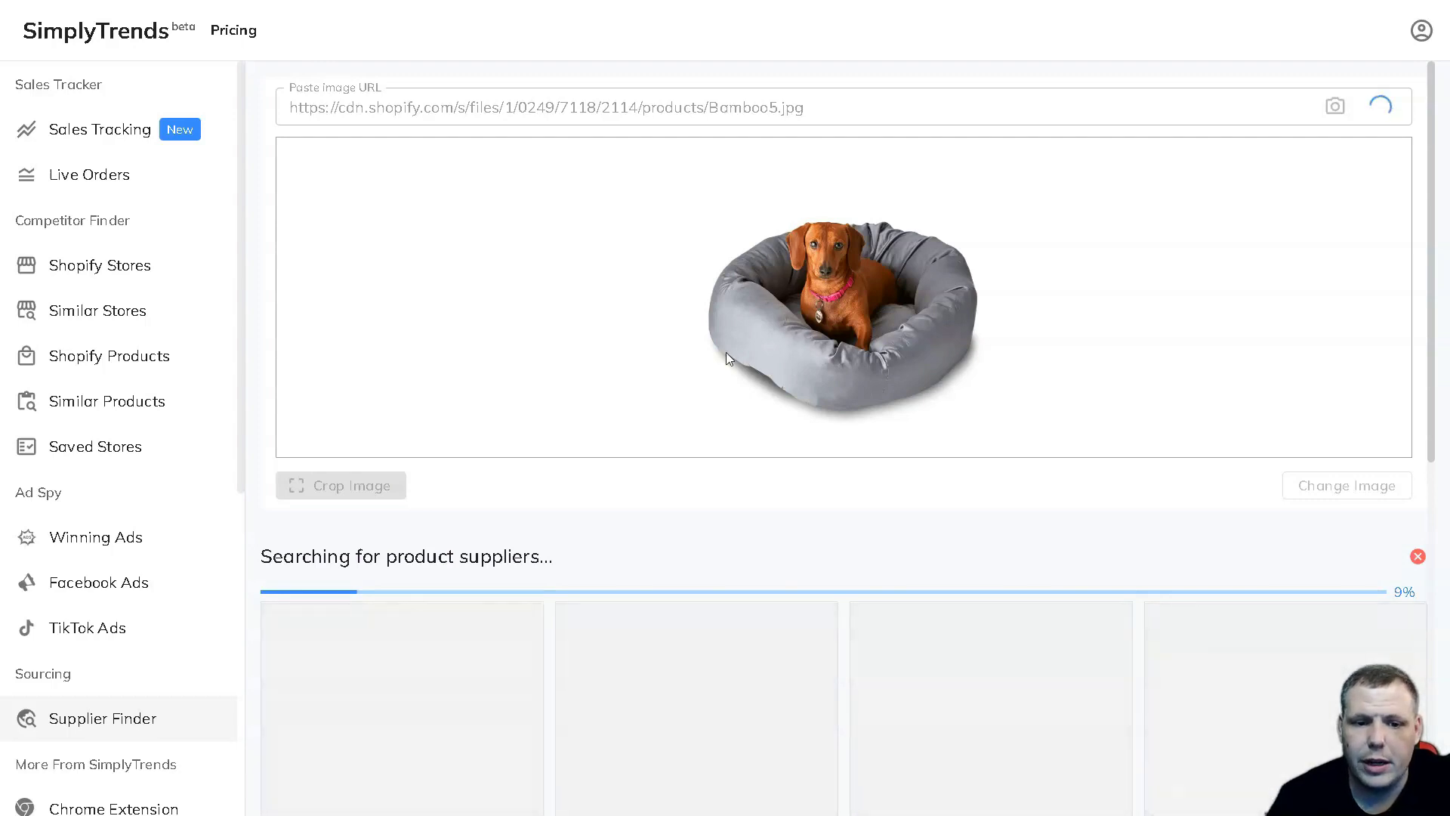
click(796, 264)
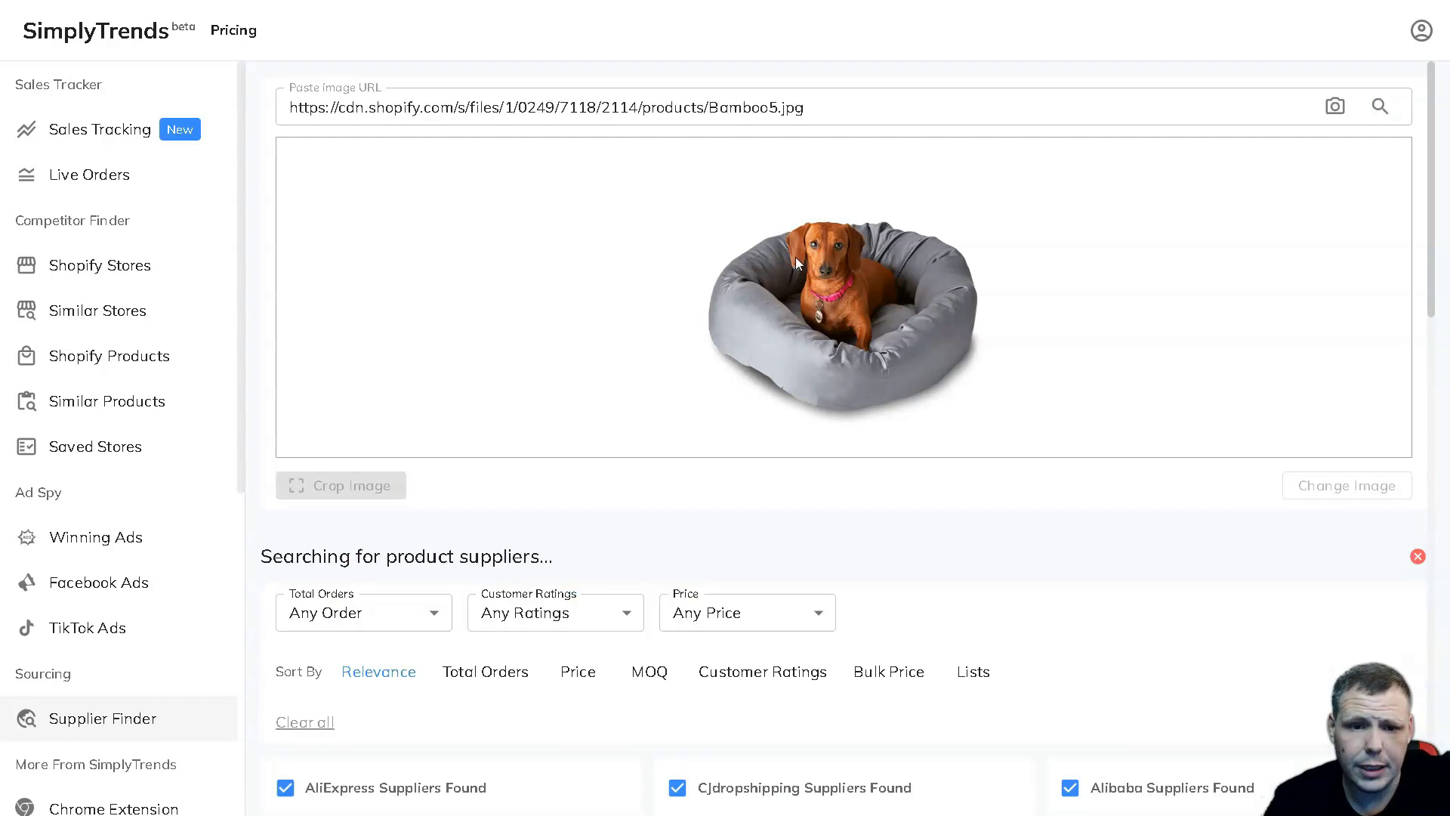
Step: Browse the List View of AliExpress dog bed suppliers and their prices
click(723, 341)
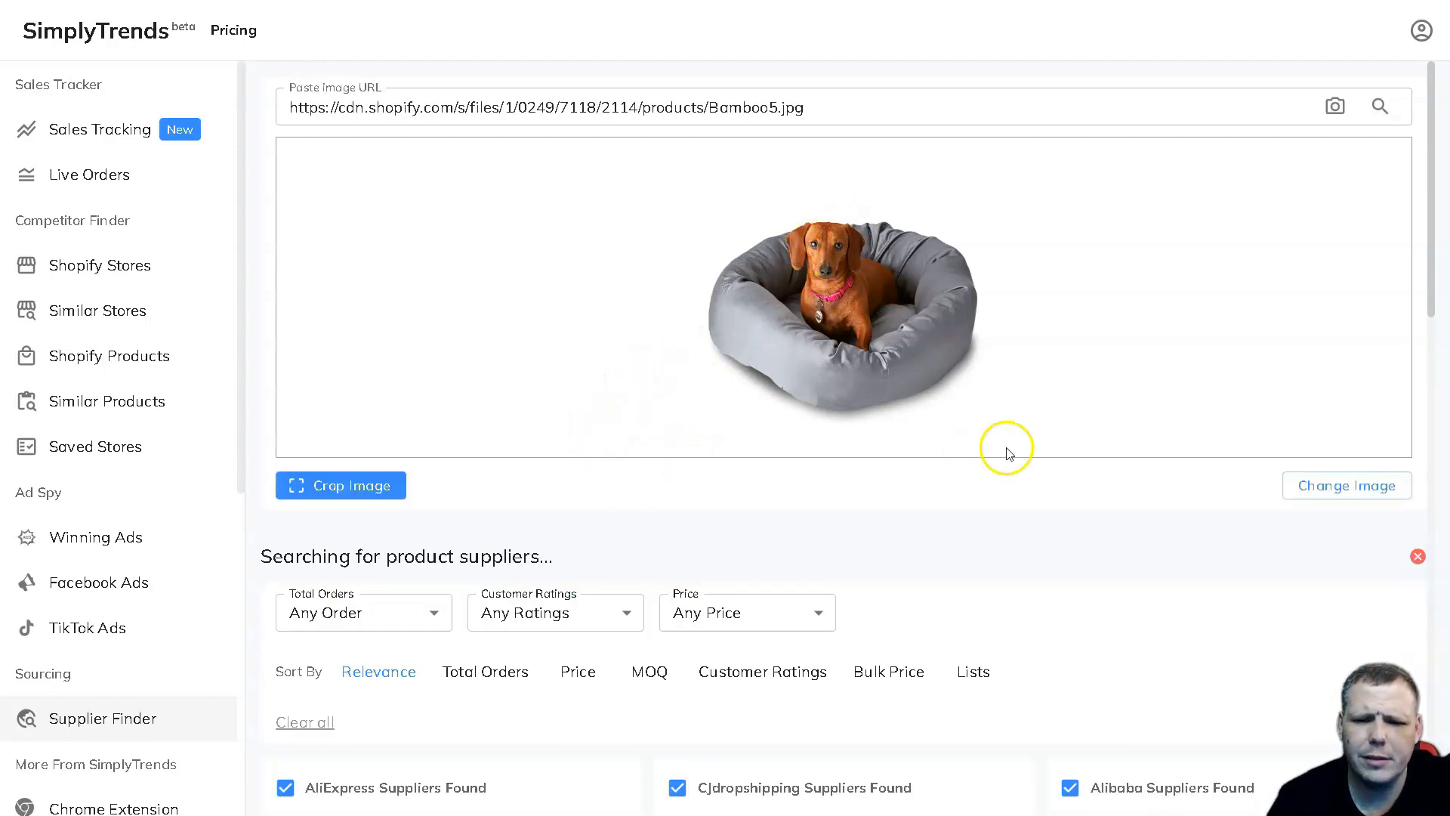
scroll(1145, 563, down, 1)
scroll(941, 257, down, 15)
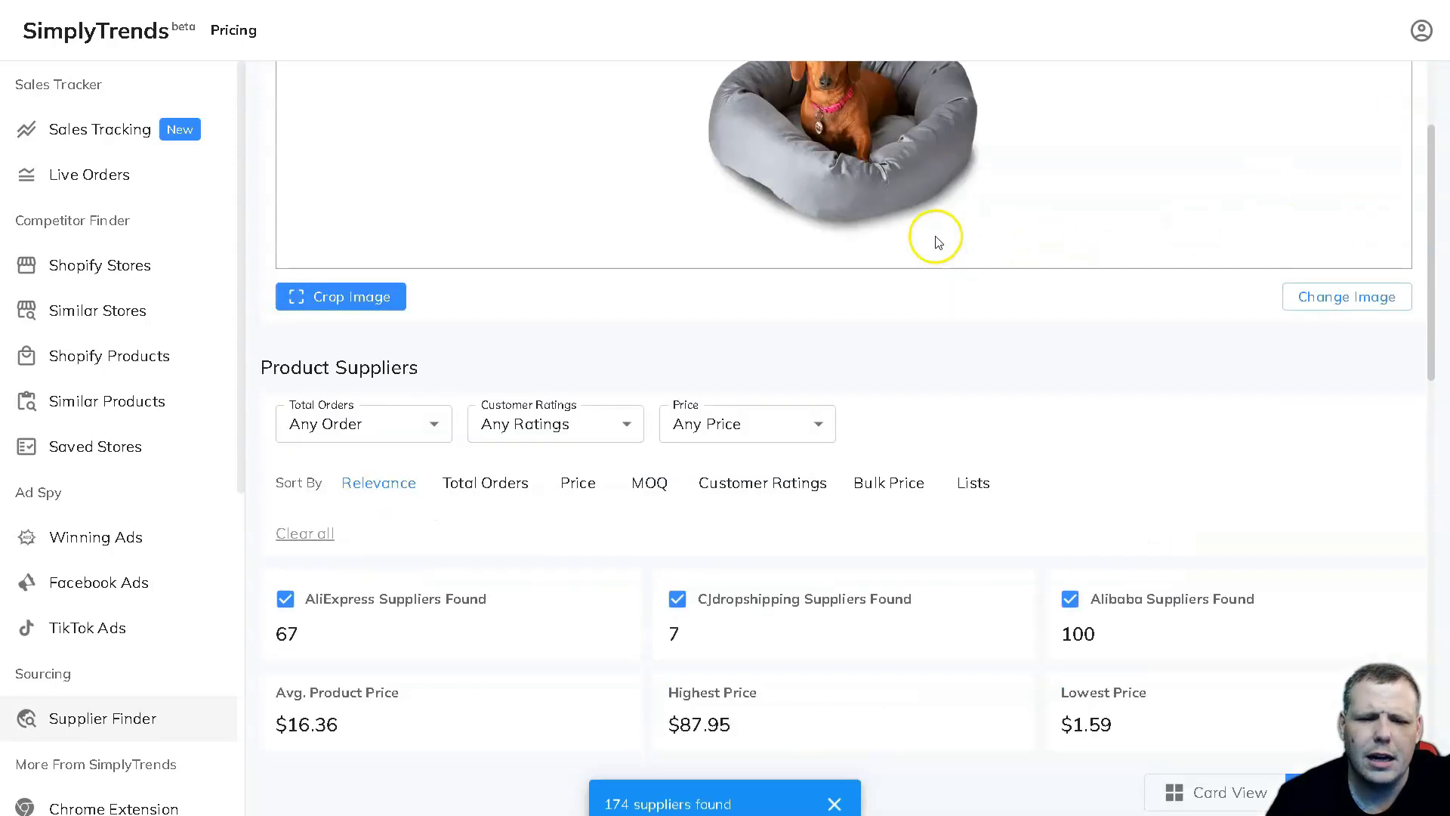
scroll(729, 301, up, 6)
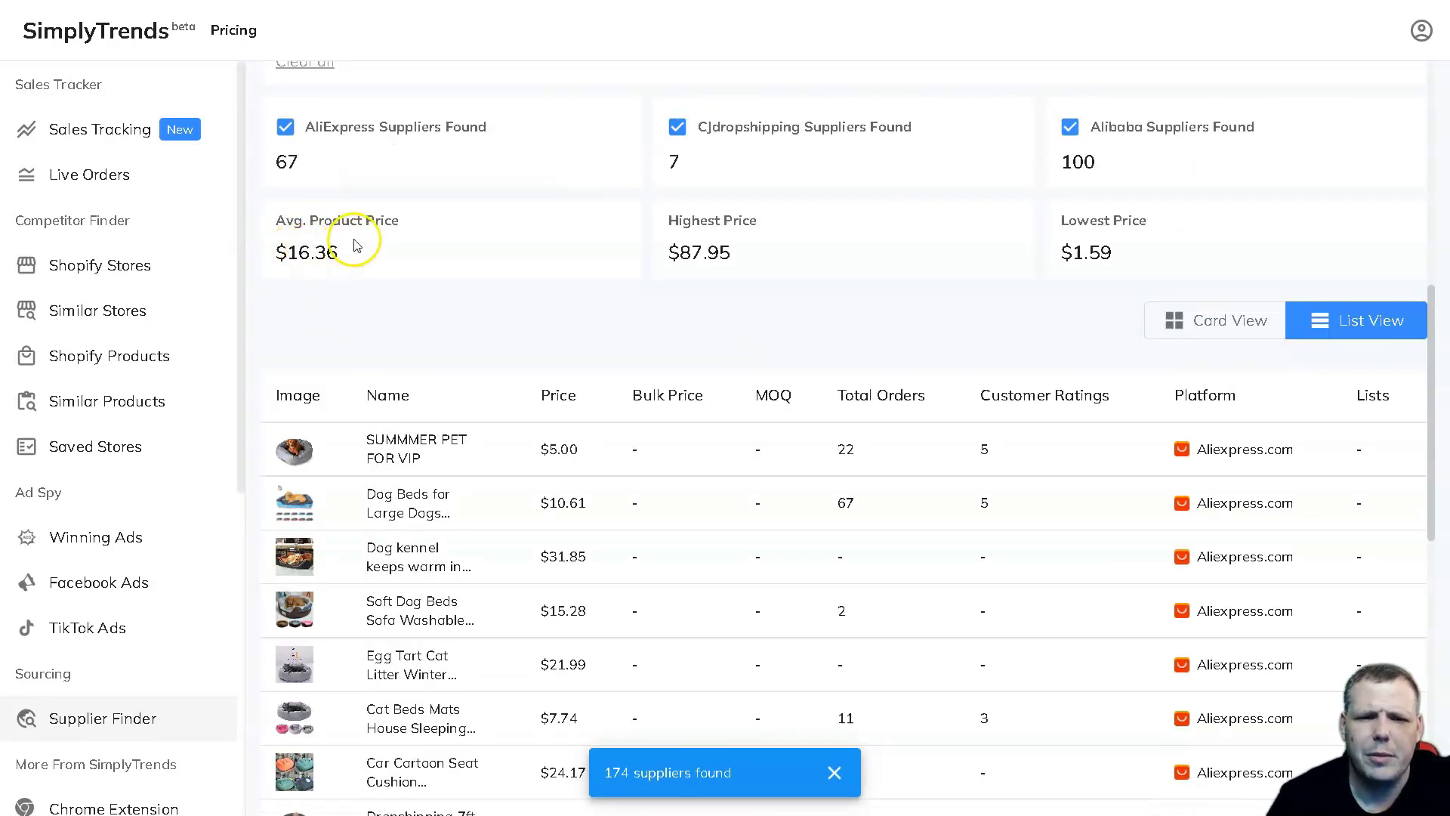
mouse_move(312, 242)
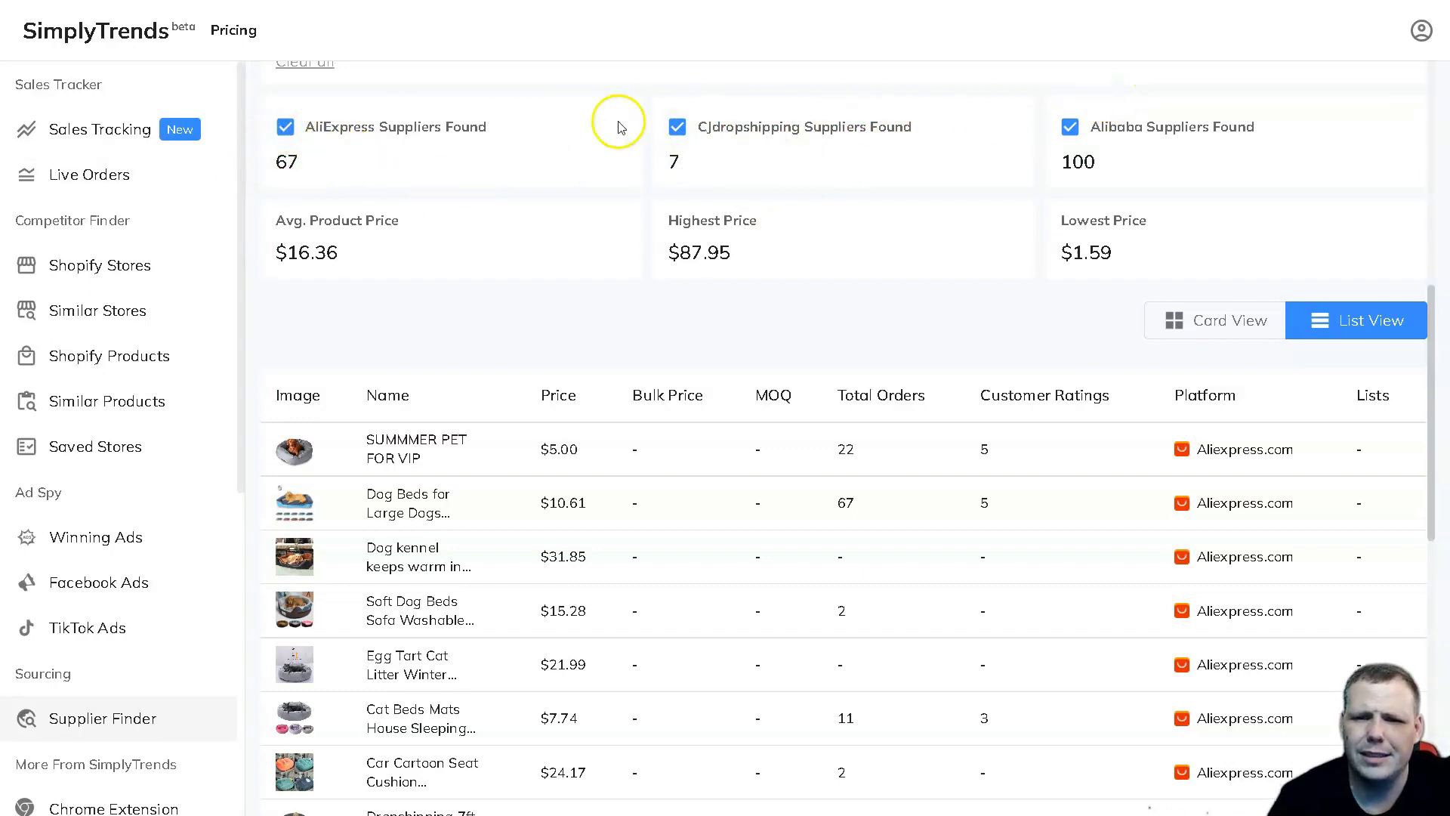
scroll(340, 363, down, 1)
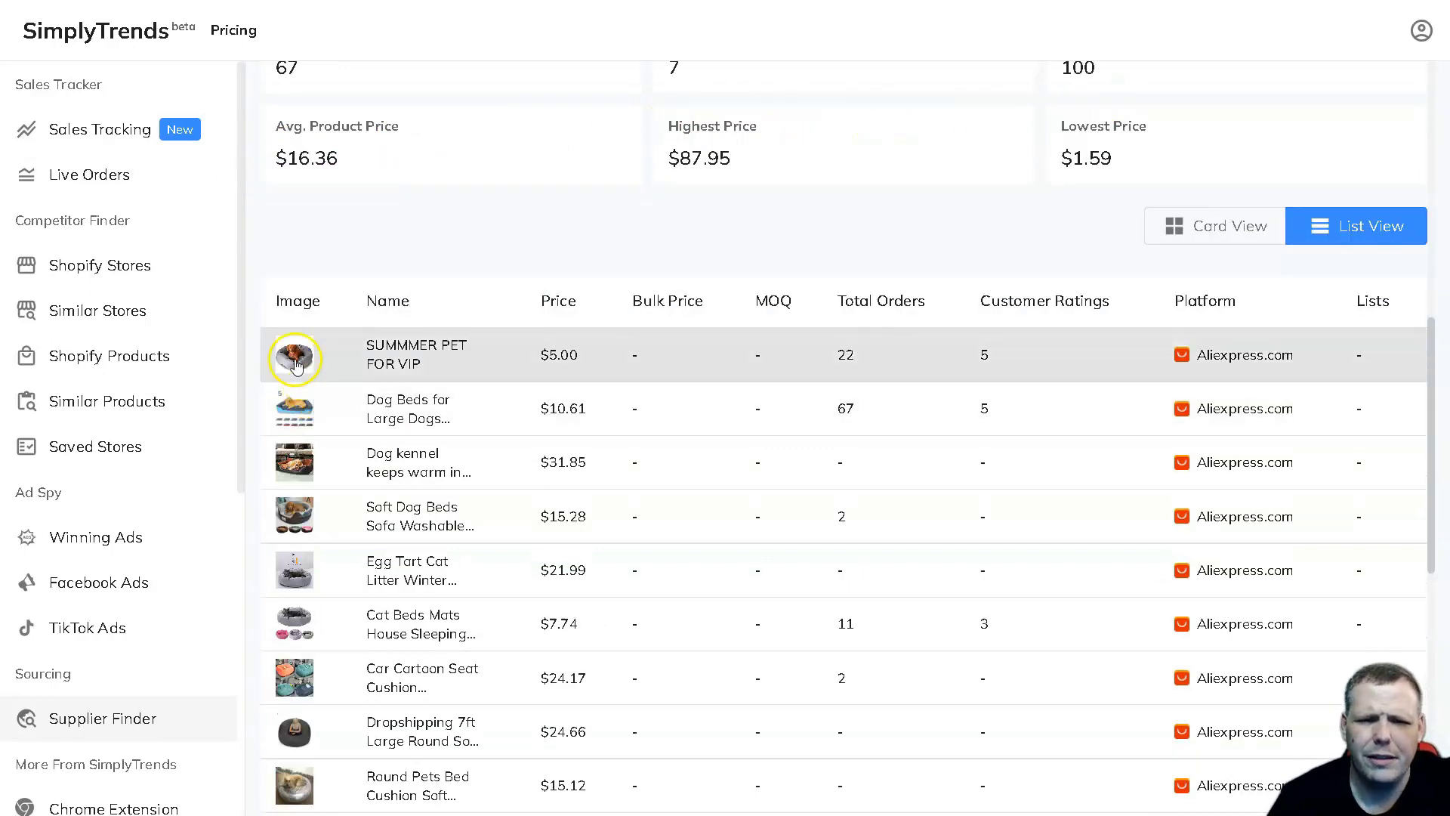
mouse_move(295, 355)
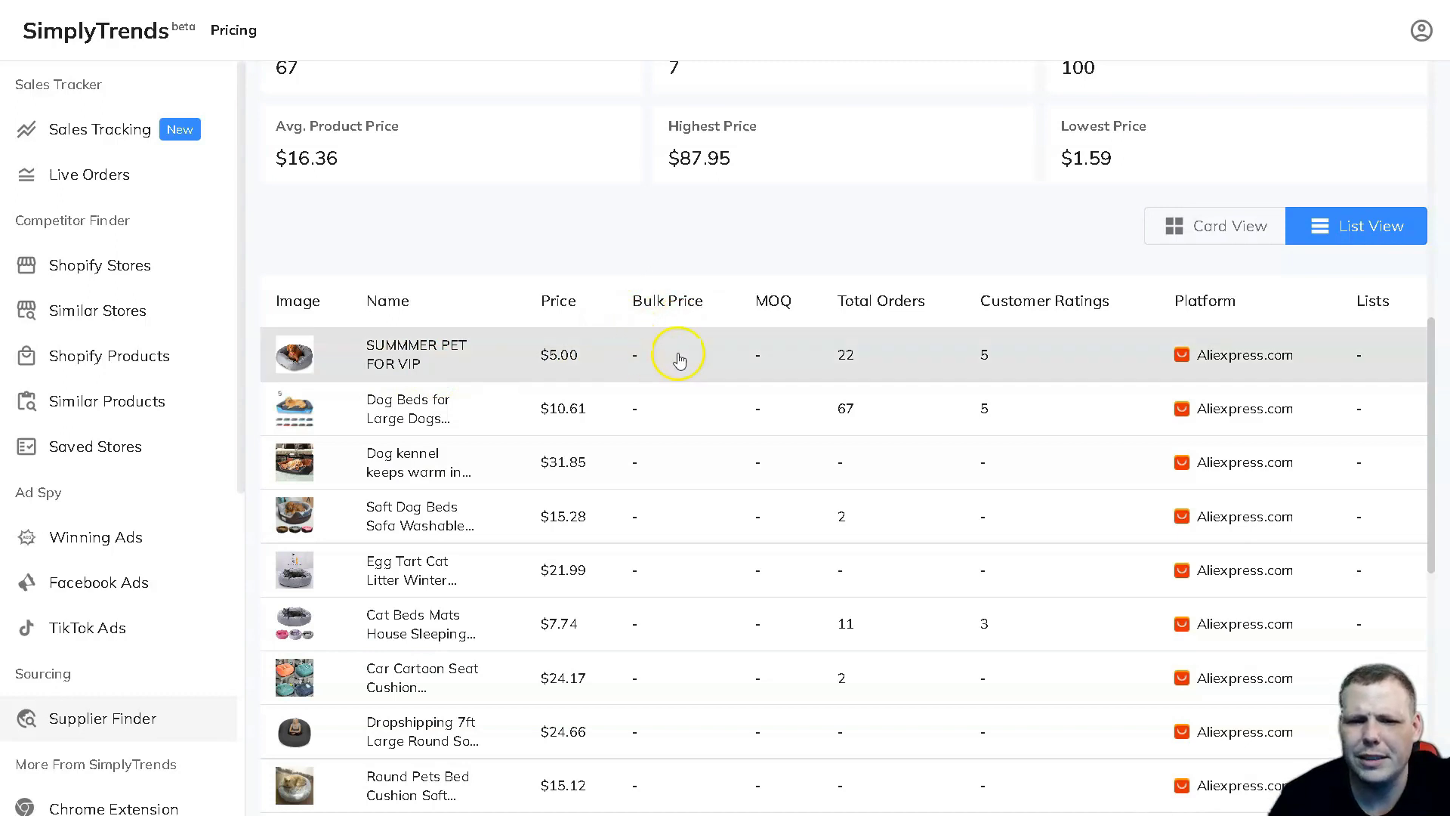
scroll(831, 347, down, 1)
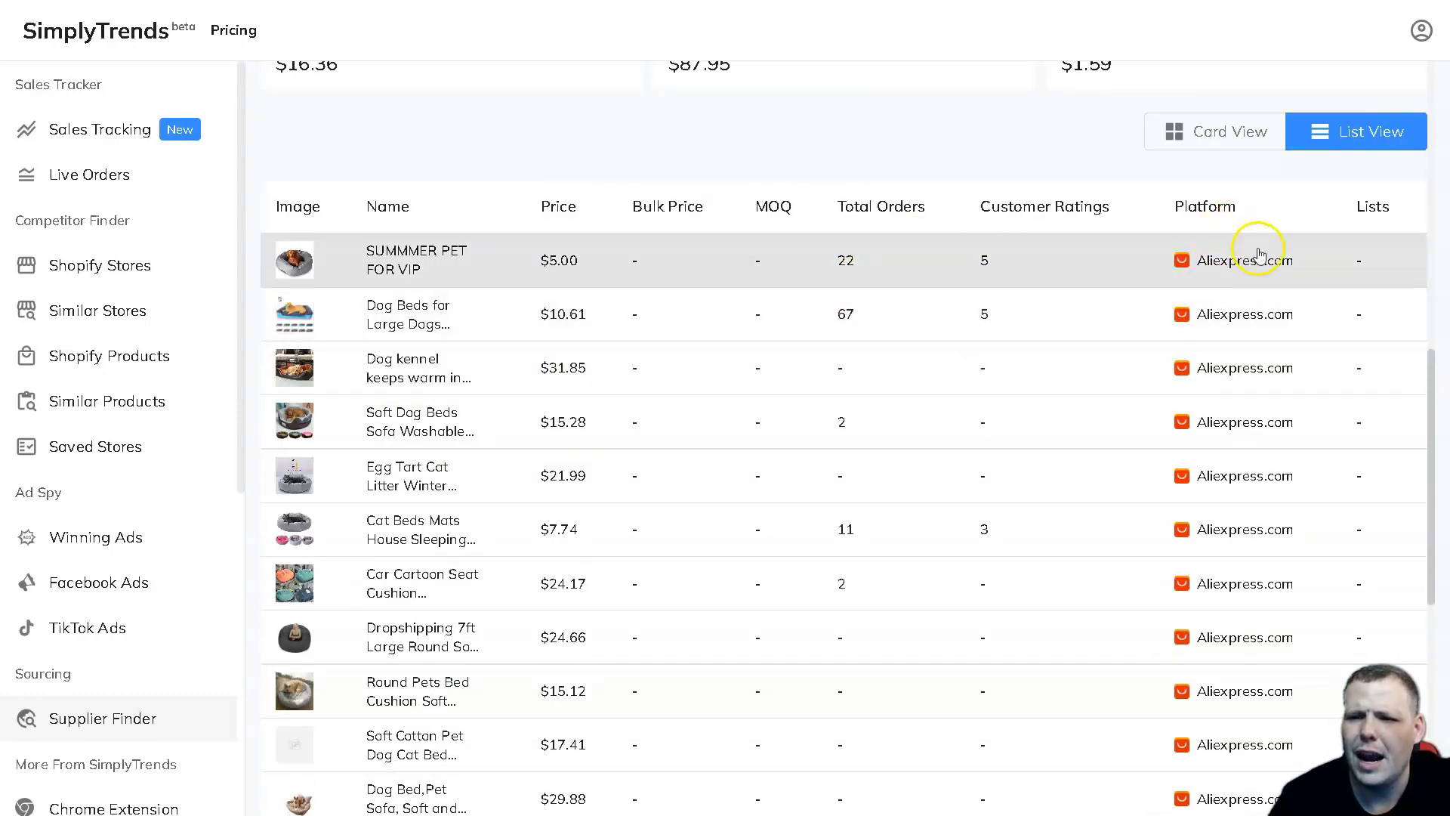
scroll(1258, 255, down, 7)
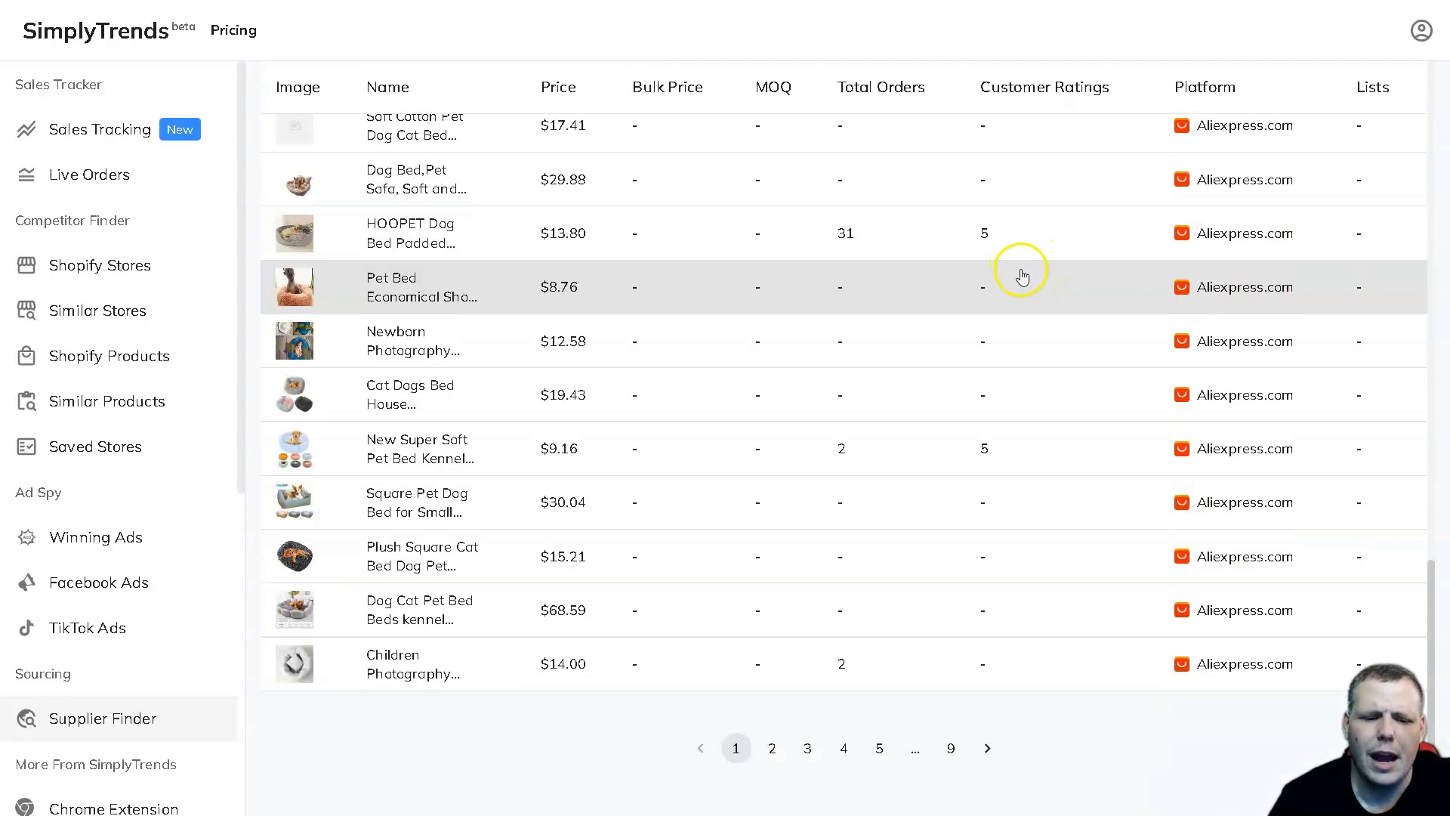